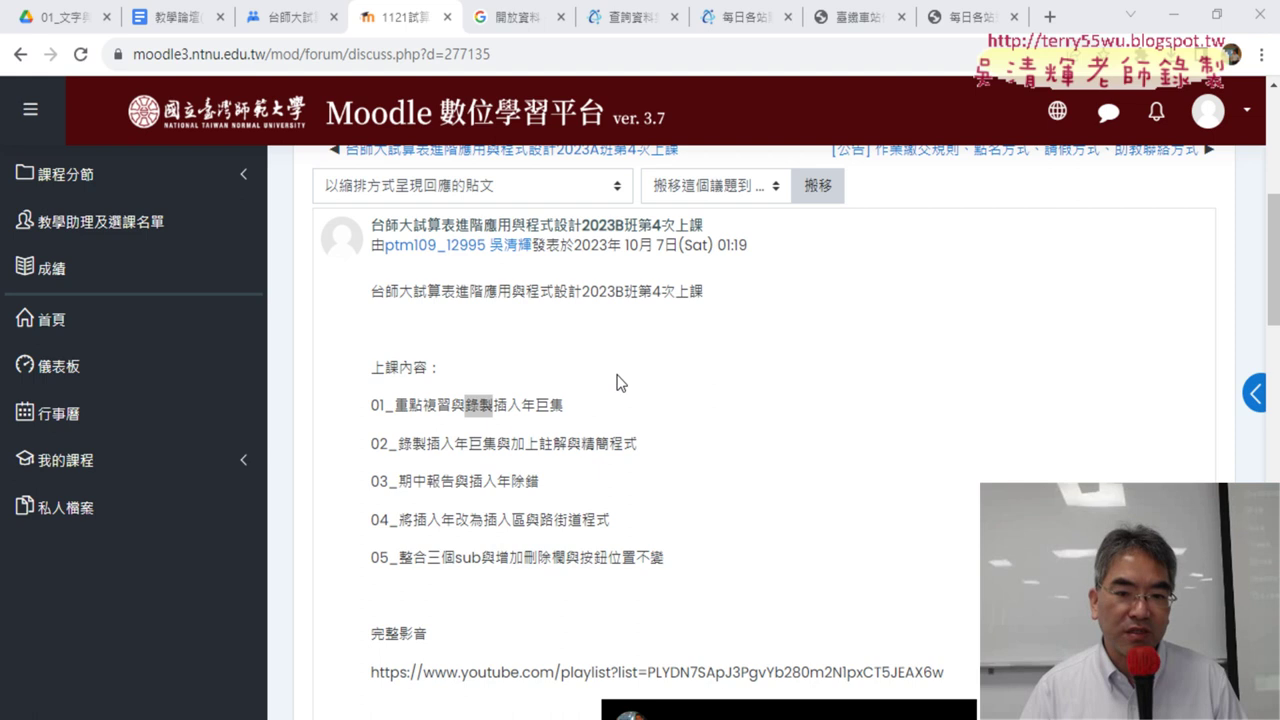
Highlight 錄製, 註解 and 期中報告 in the first three course topics.
scroll(620, 383, "down", 2)
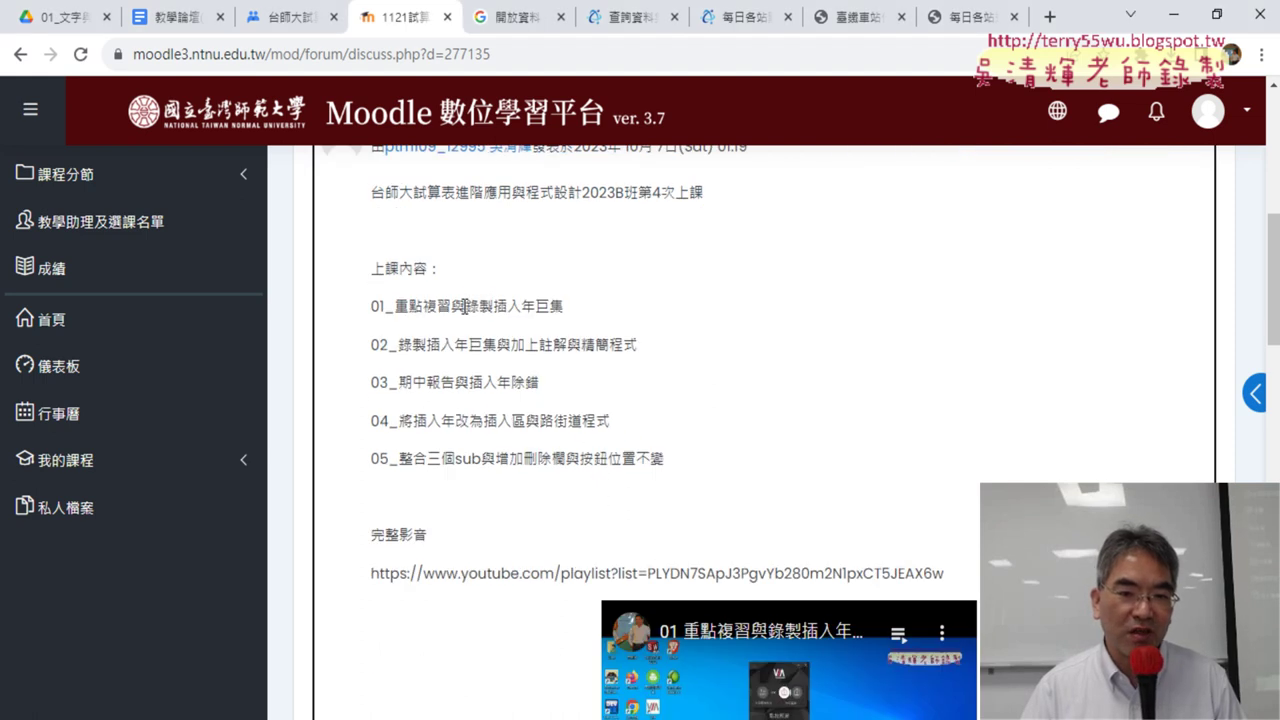
left_click_drag(465, 306, 493, 307)
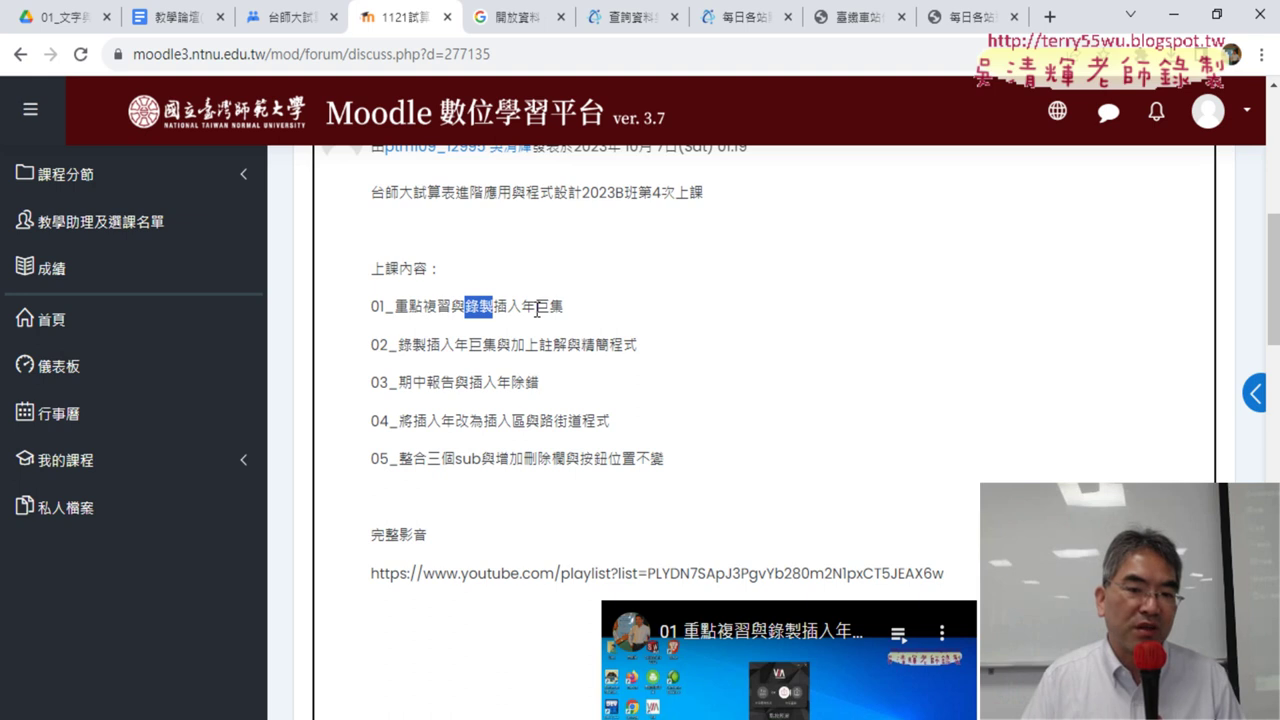
left_click_drag(539, 347, 570, 348)
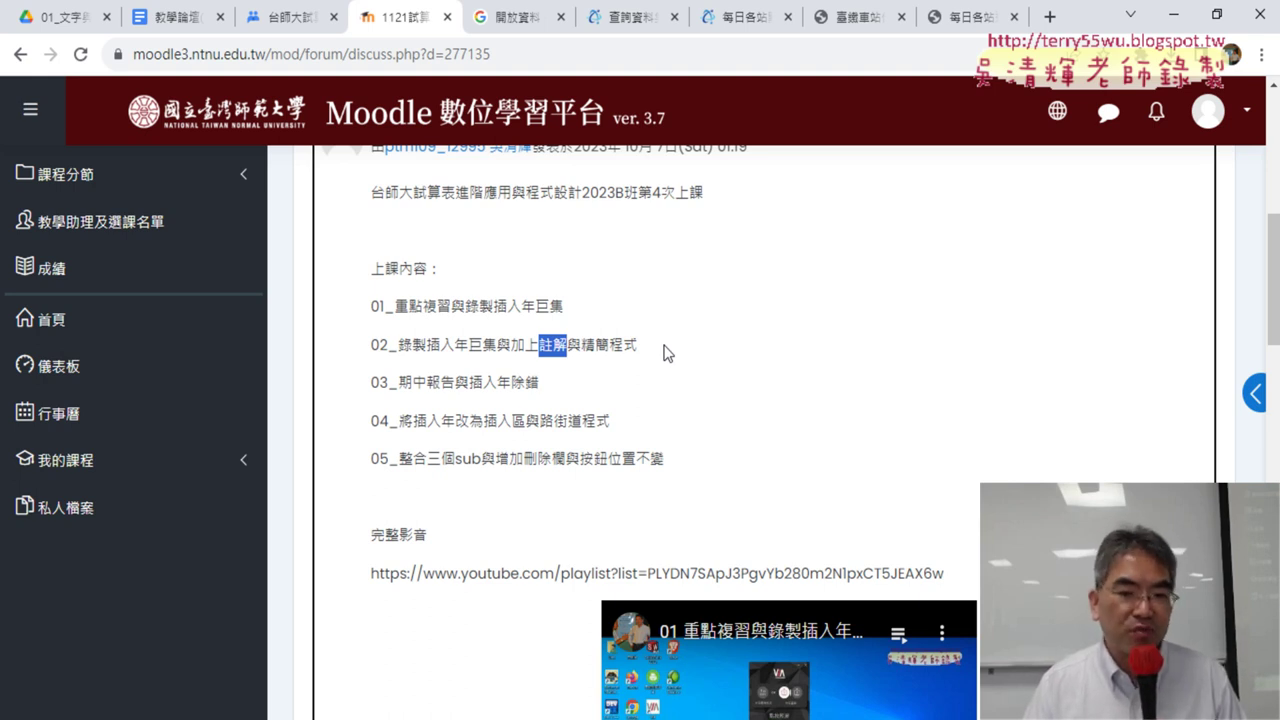
left_click_drag(399, 382, 454, 386)
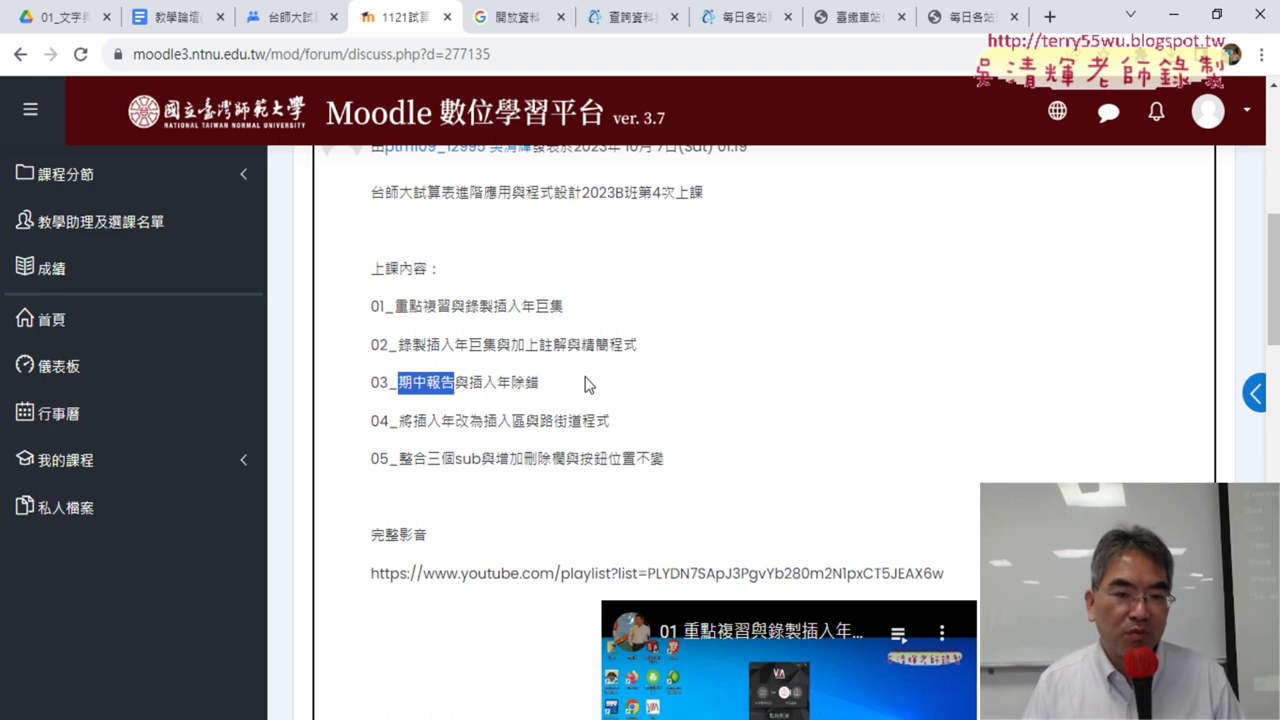
Go to the Moodle site home and enter the 1121 B組 course.
left_click(517, 135)
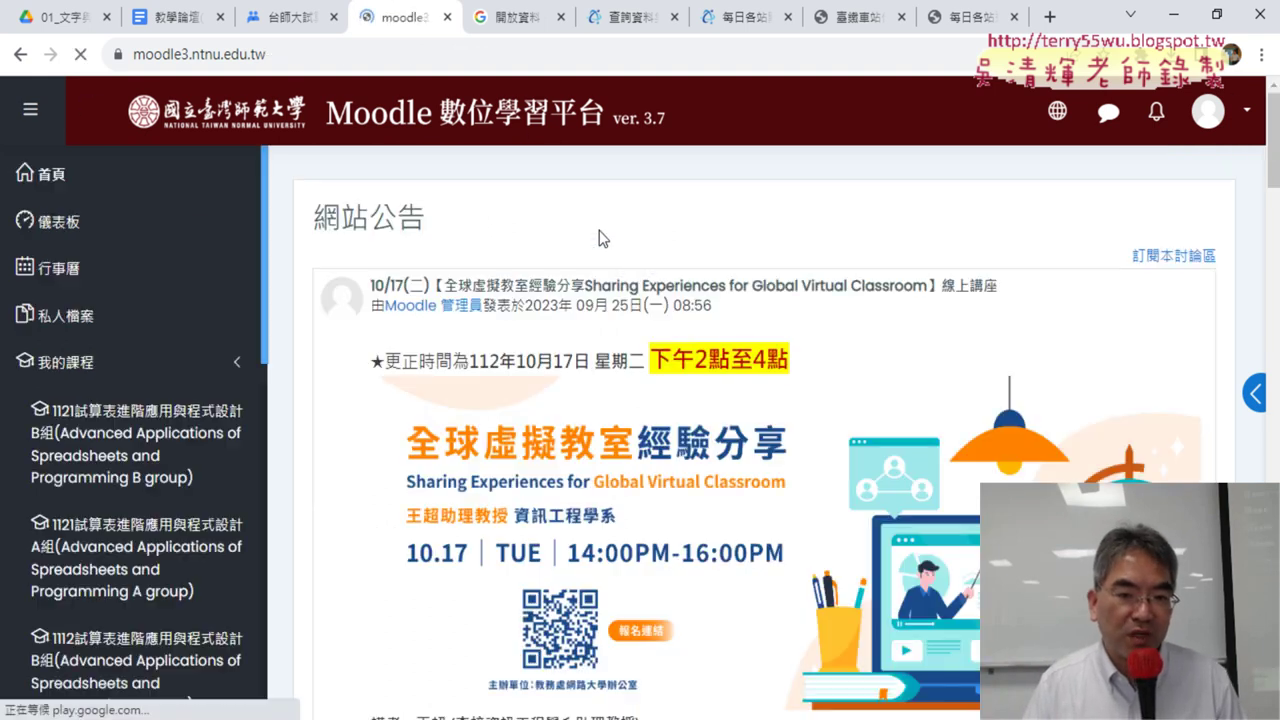
scroll(631, 272, "down", 3)
scroll(631, 272, "down", 5)
scroll(631, 272, "down", 5)
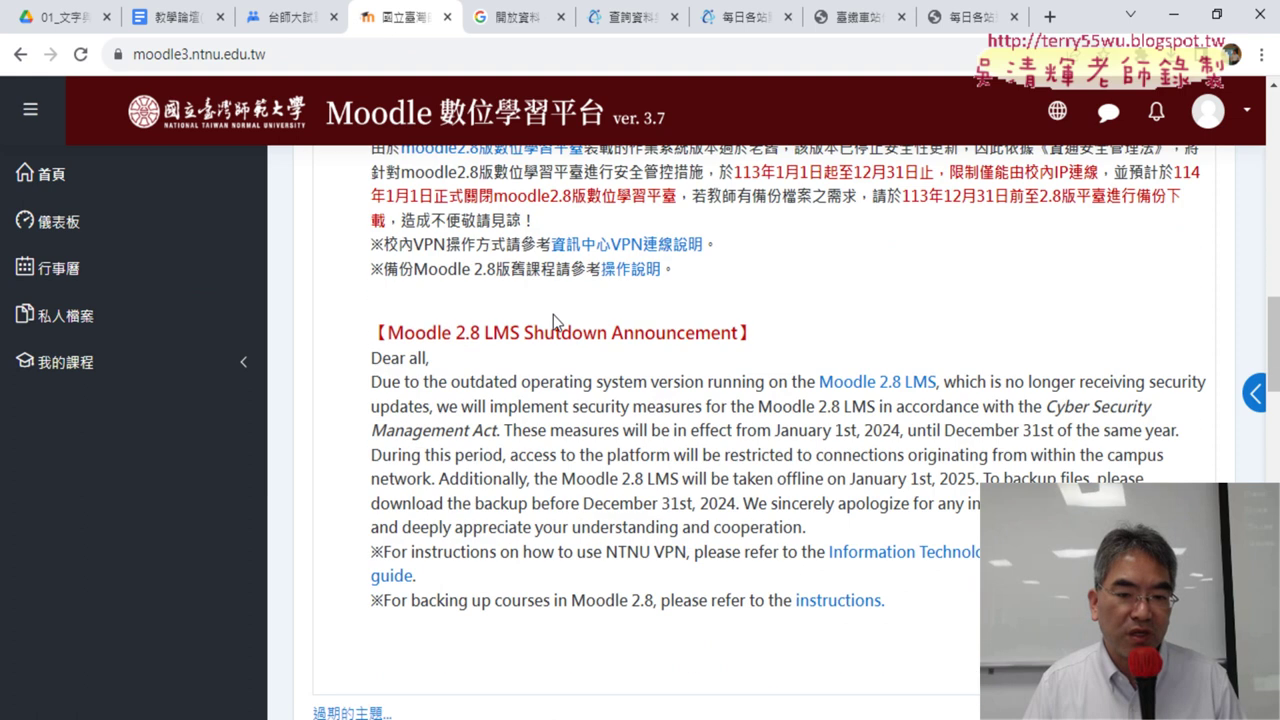
scroll(631, 272, "down", 5)
left_click(470, 650)
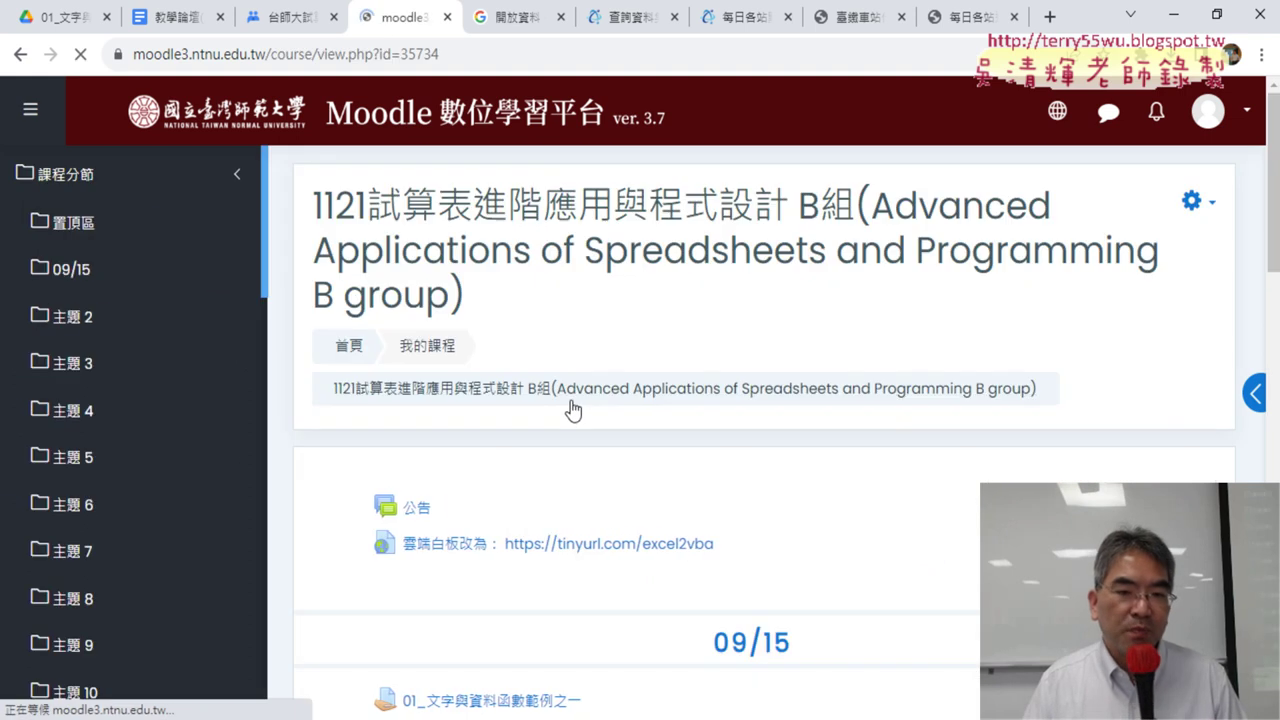
scroll(574, 400, "down", 4)
scroll(575, 398, "down", 4)
scroll(575, 398, "down", 3)
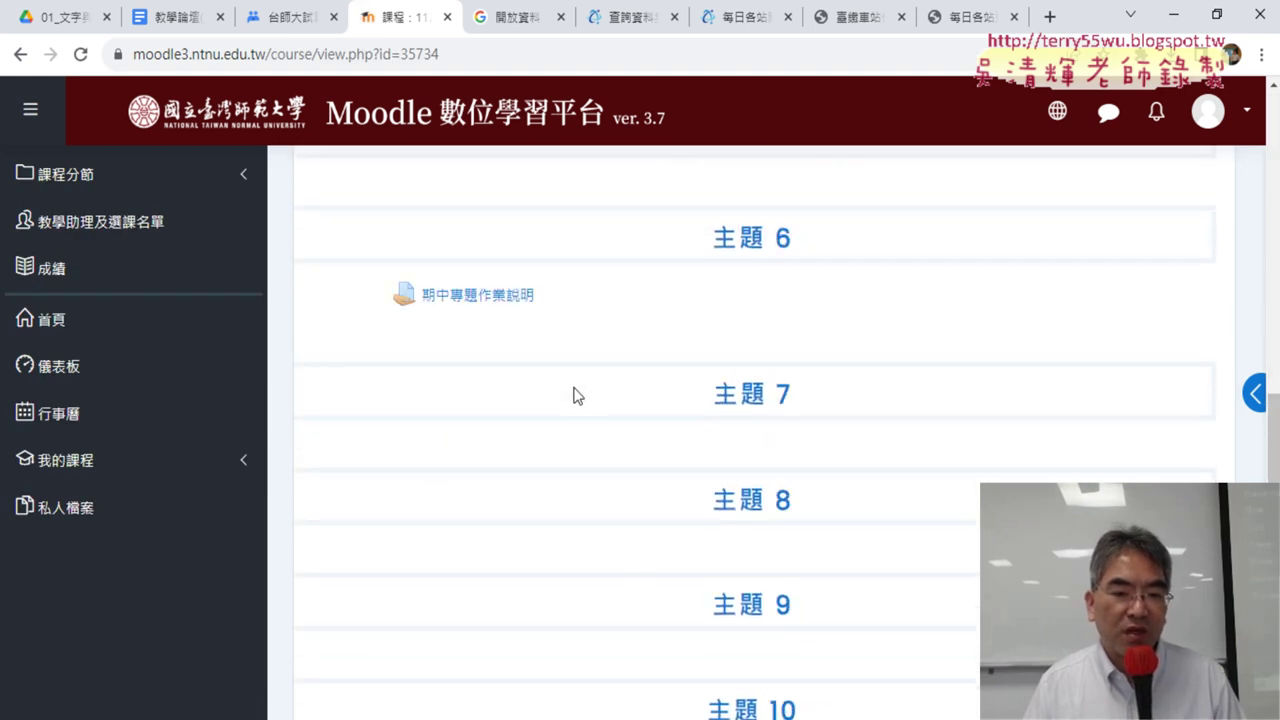
scroll(577, 396, "up", 1)
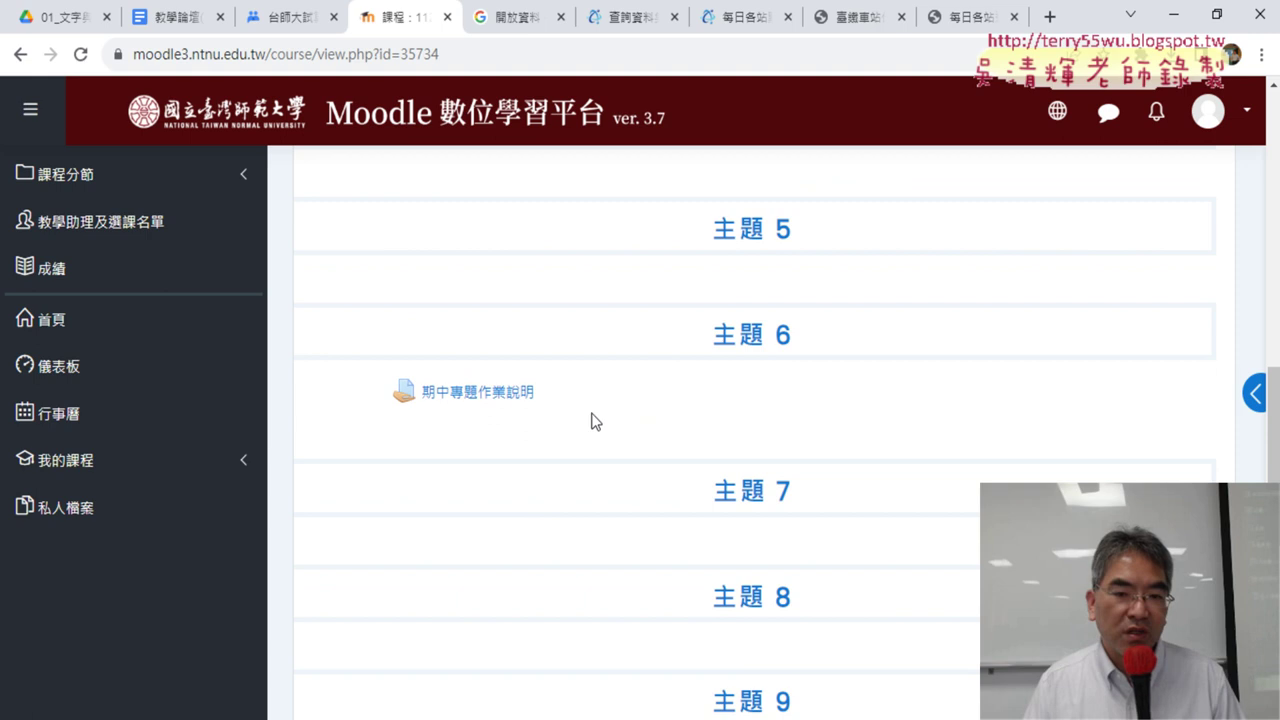
Open 期中專題作業說明 under 主題 6, view its grading summary, and check today's date.
left_click(500, 395)
scroll(687, 400, "down", 1)
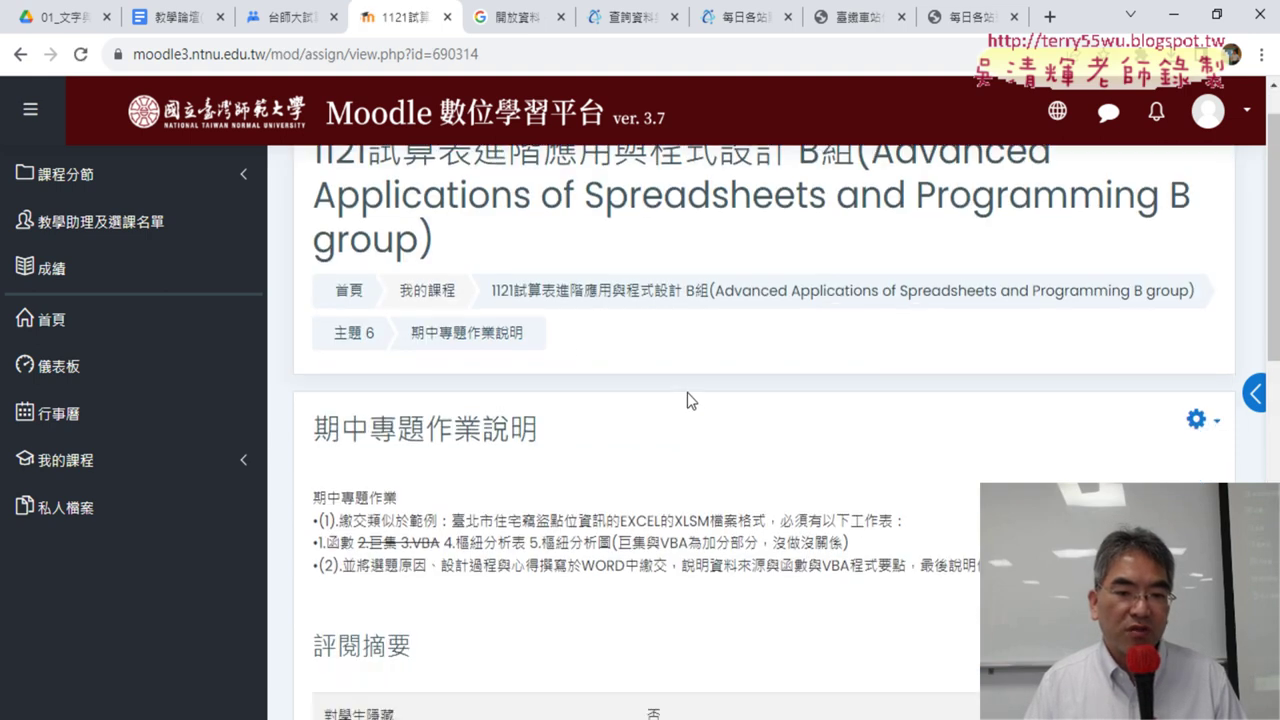
scroll(687, 400, "down", 4)
scroll(687, 400, "up", 2)
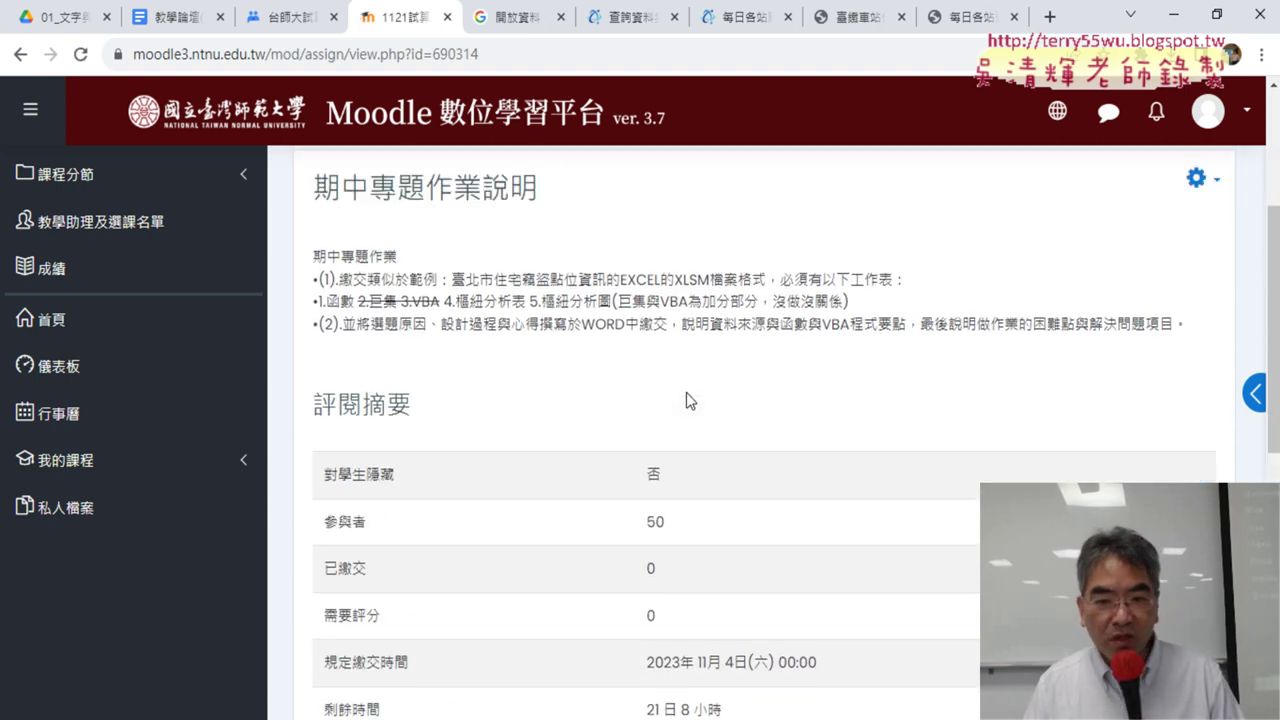
scroll(671, 392, "down", 2)
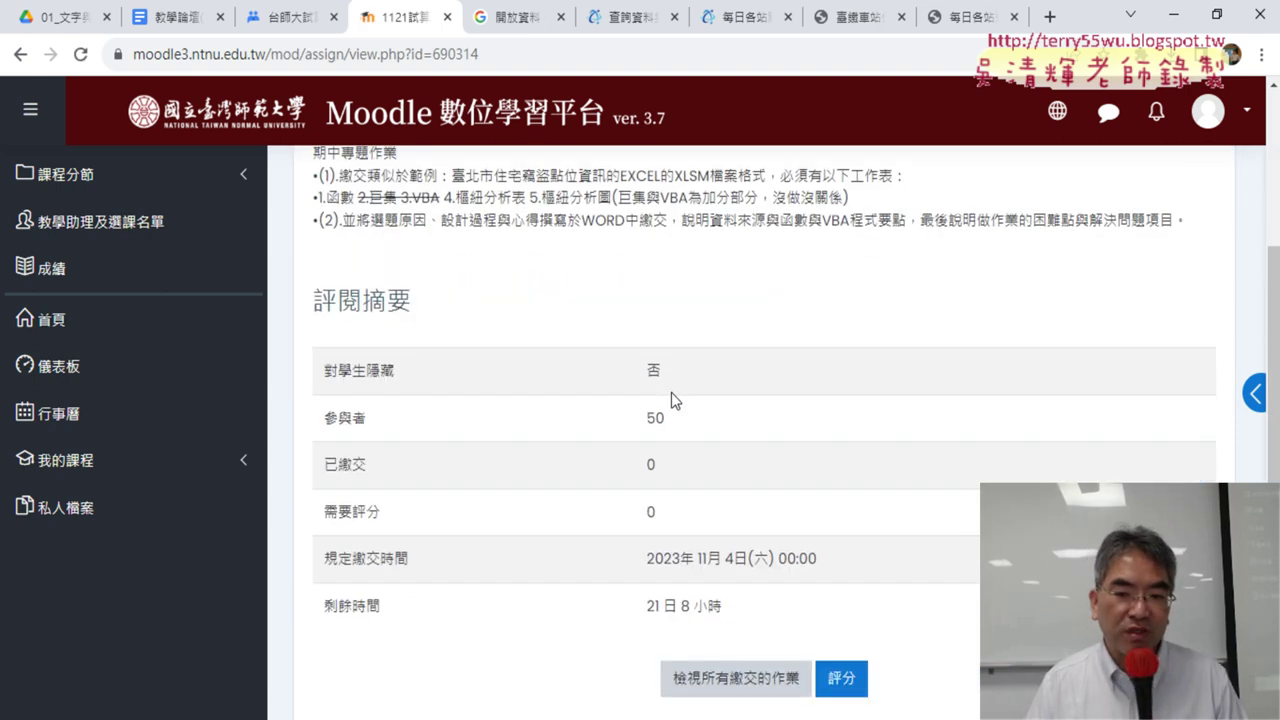
left_click_drag(646, 465, 749, 467)
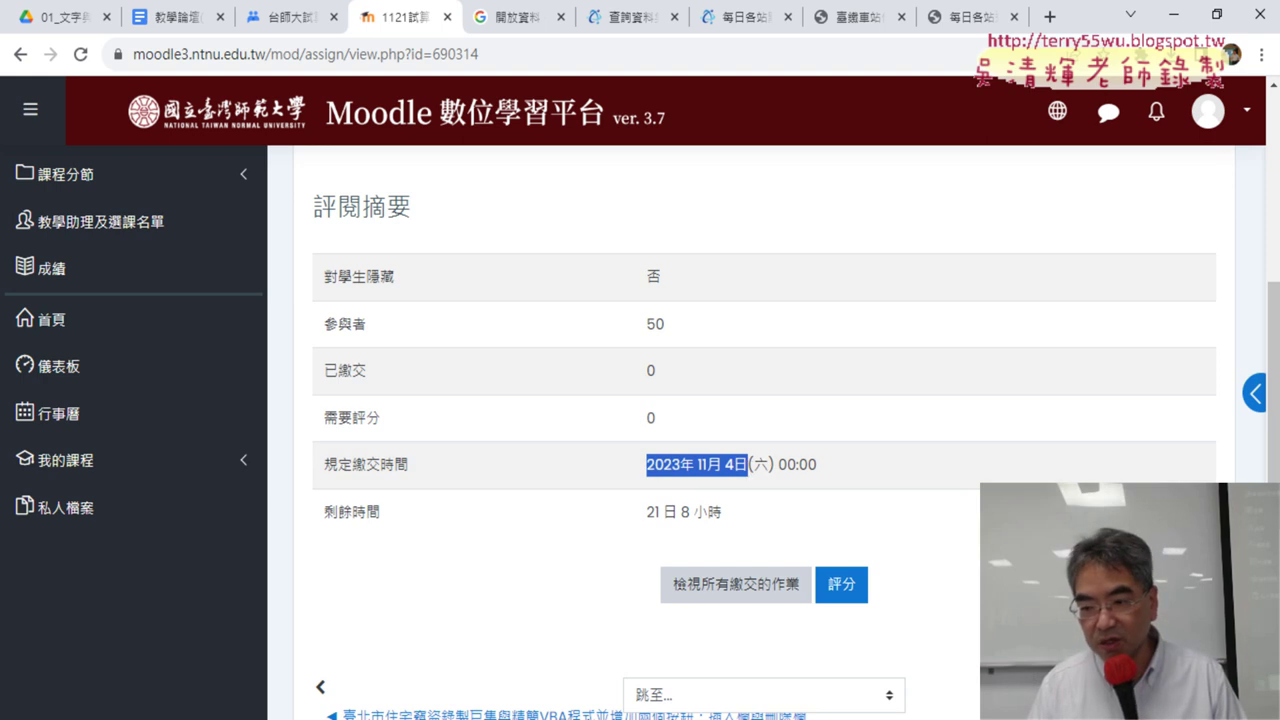
key("super+alt+d")
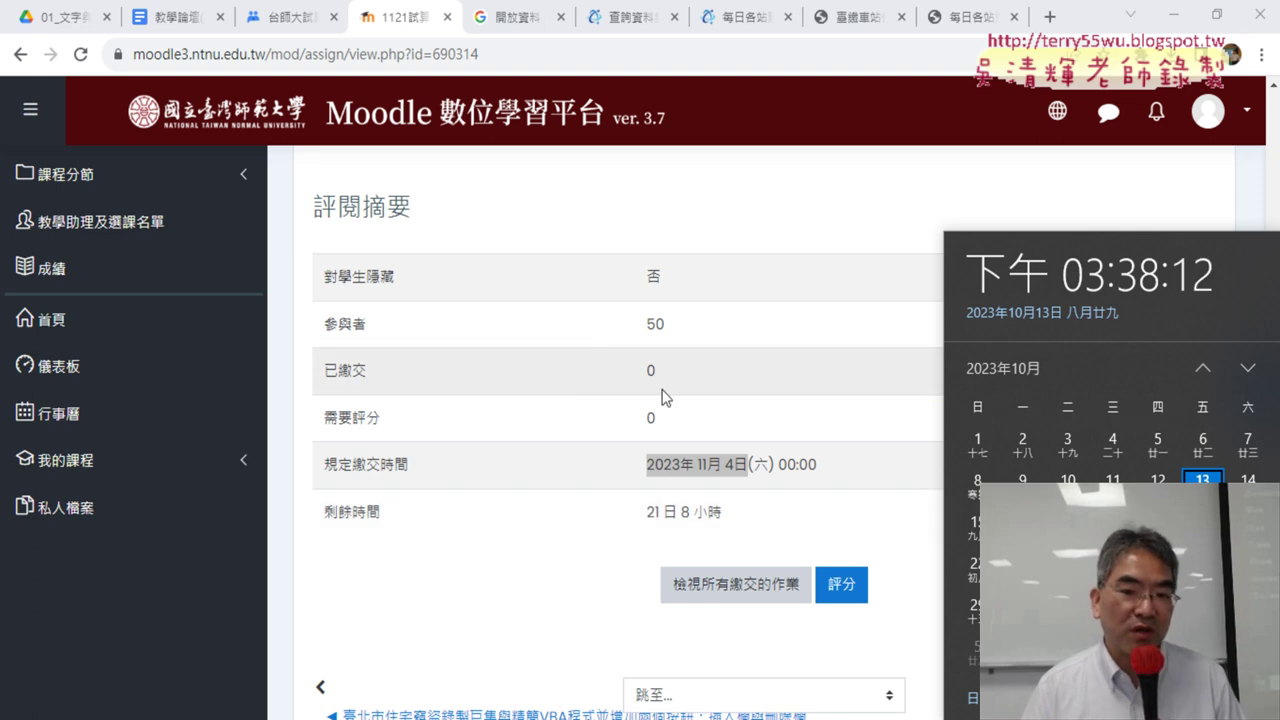
left_click(595, 346)
scroll(595, 345, "up", 1)
scroll(595, 345, "up", 2)
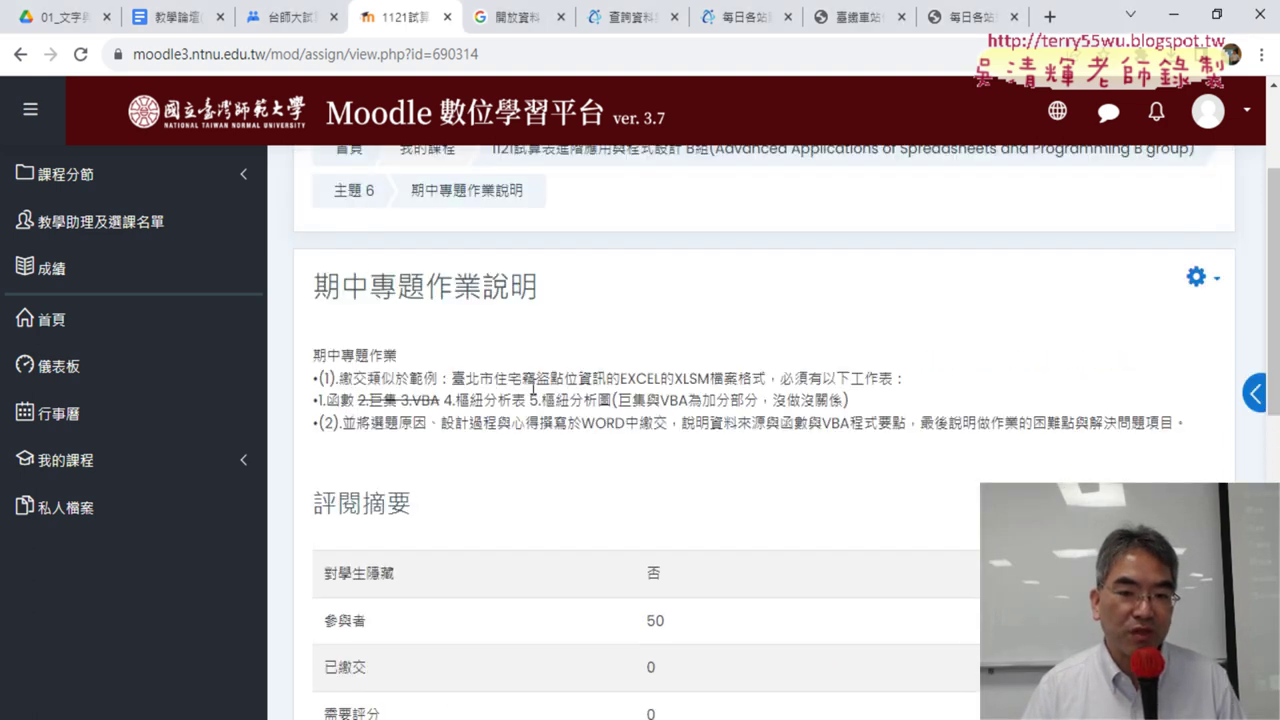
left_click_drag(494, 380, 607, 378)
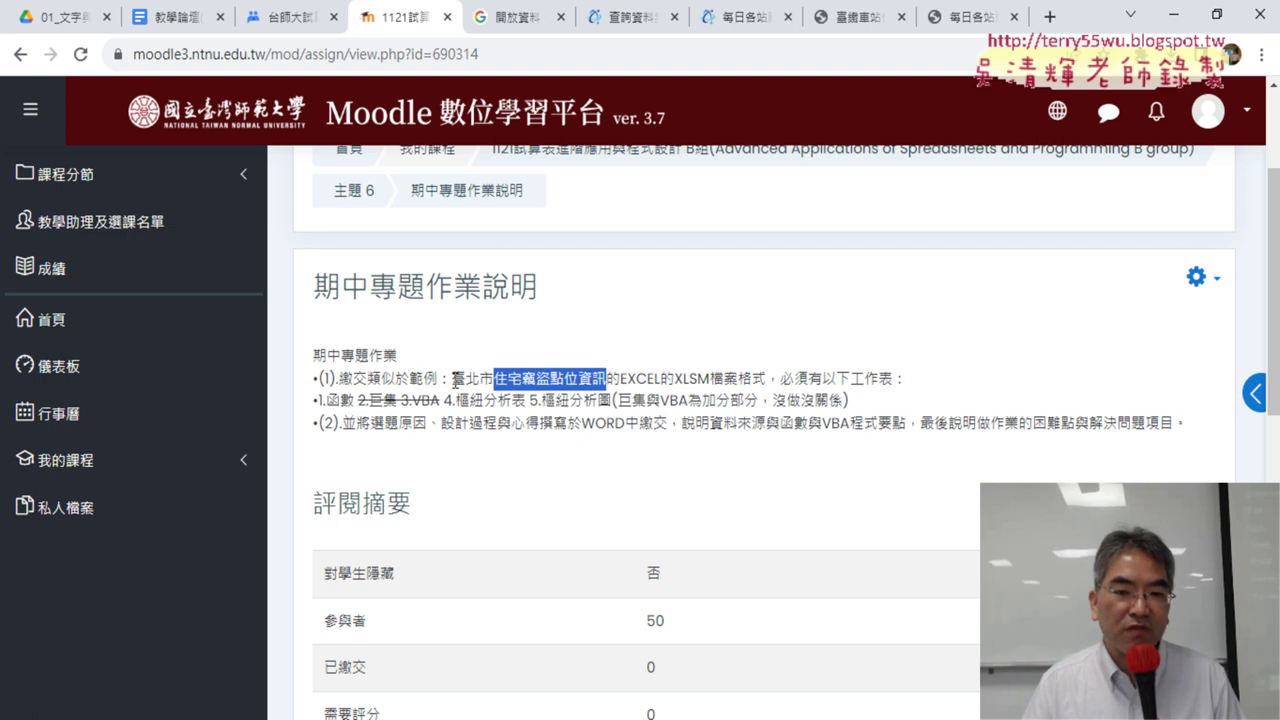
left_click_drag(452, 378, 607, 380)
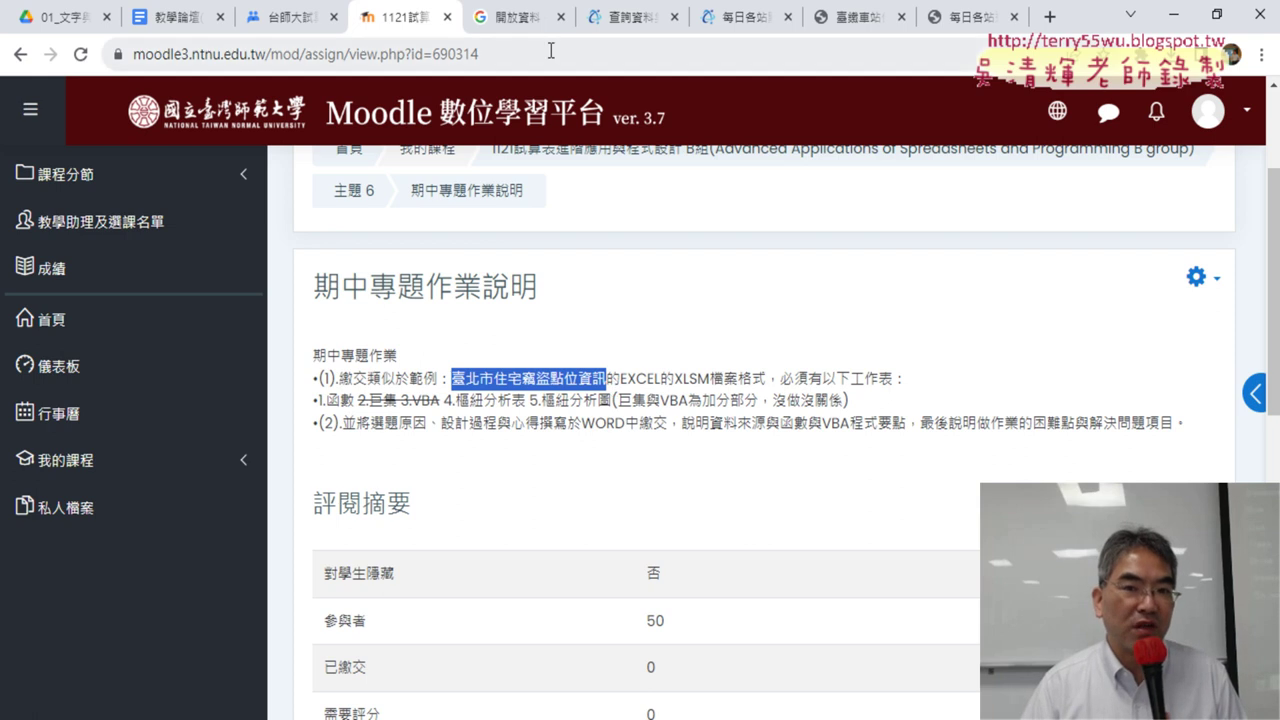
left_click(517, 14)
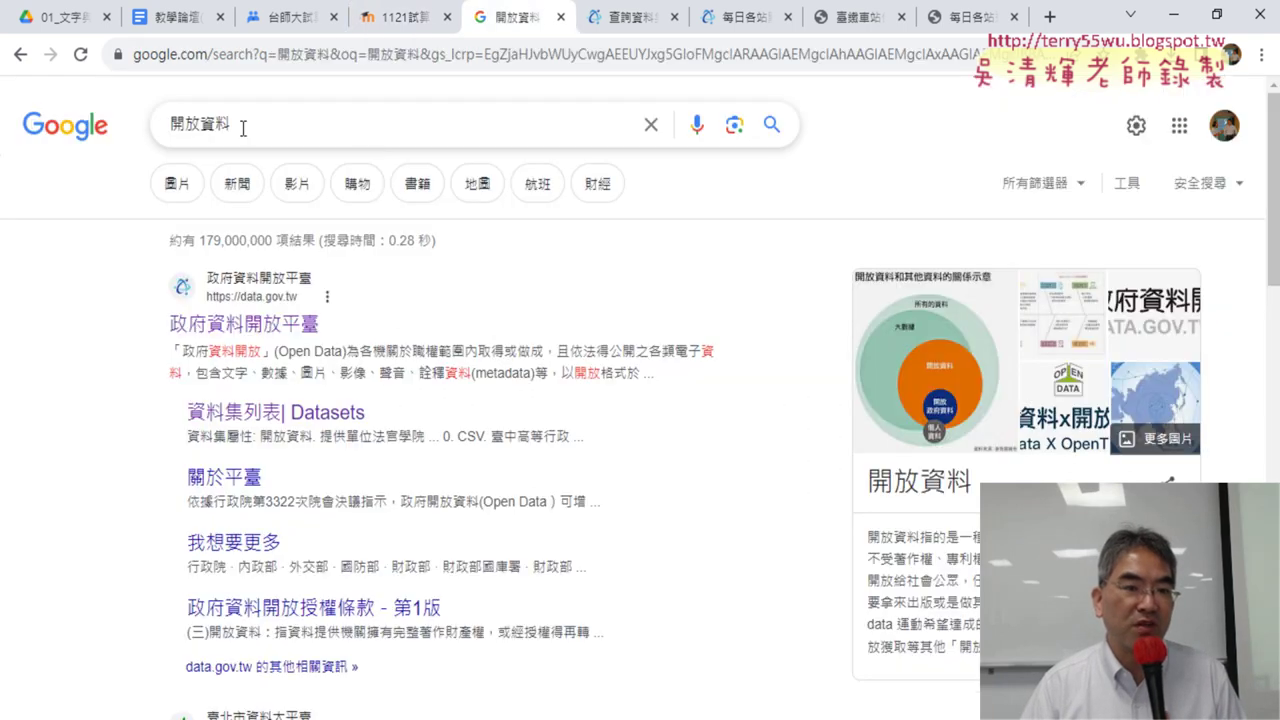
left_click(630, 16)
left_click(400, 17)
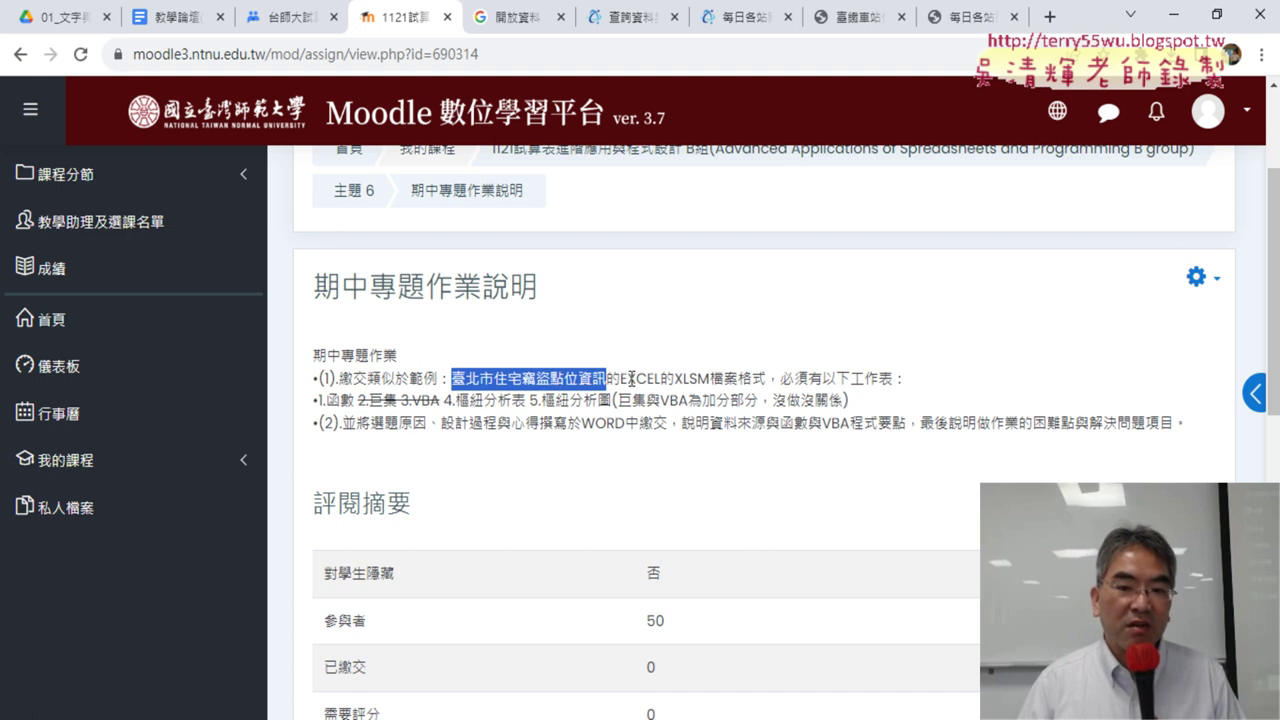
left_click_drag(620, 379, 767, 385)
left_click(716, 384)
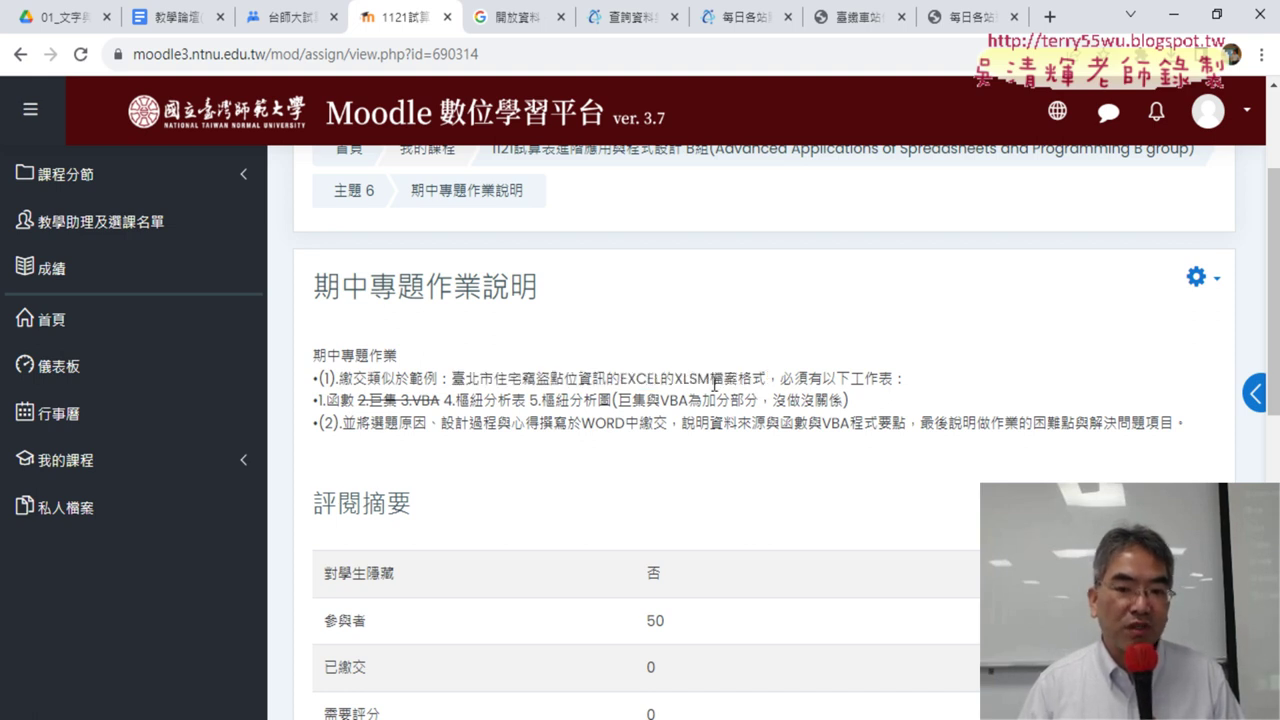
left_click_drag(676, 382, 713, 384)
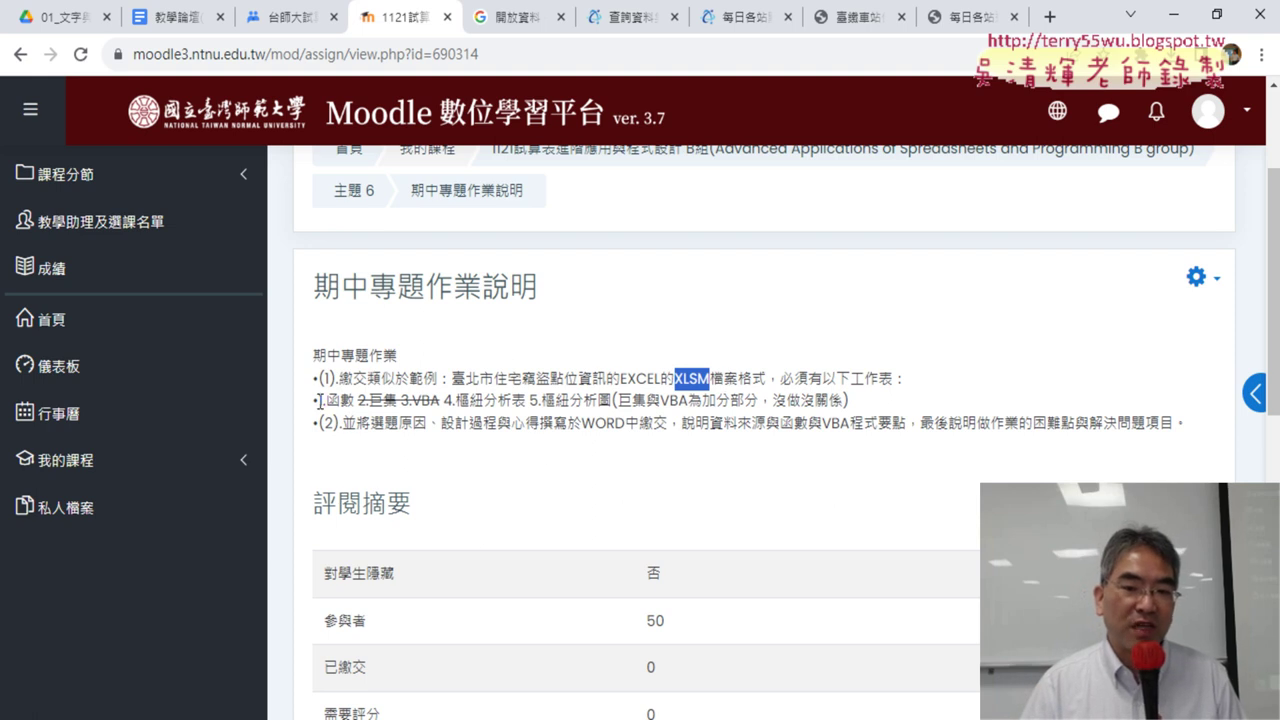
left_click_drag(316, 400, 357, 400)
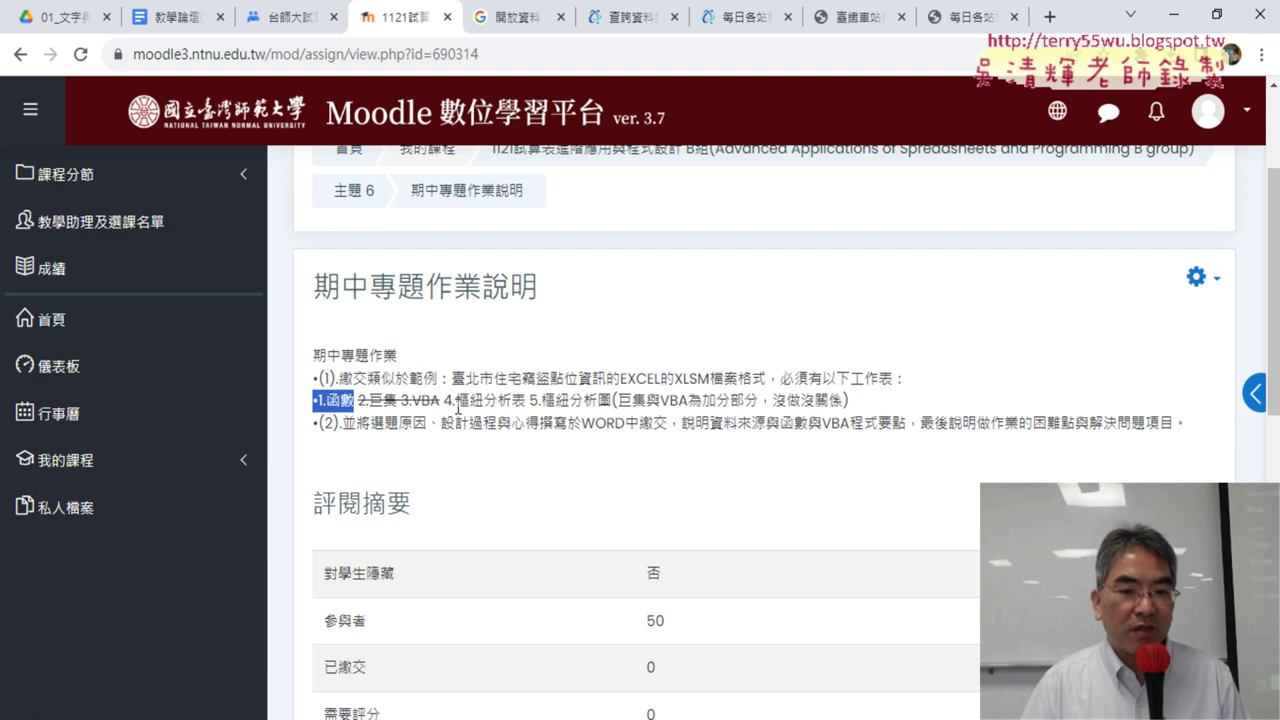
left_click_drag(443, 401, 469, 401)
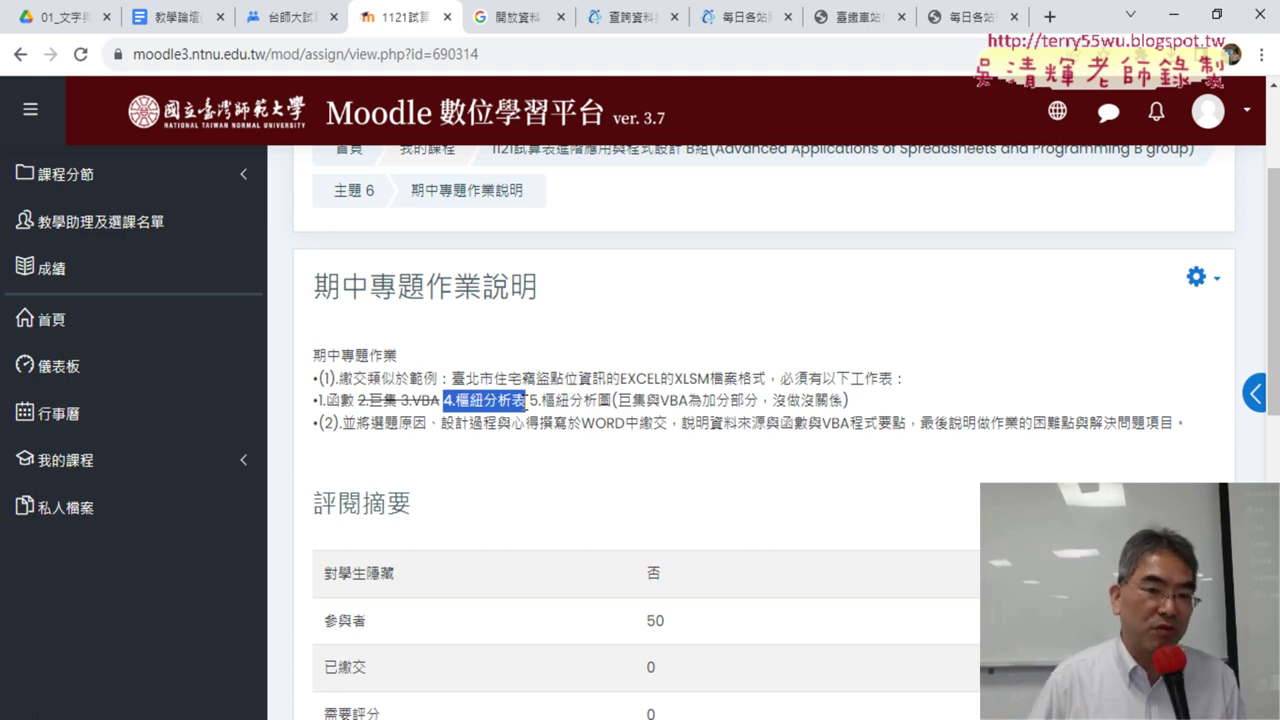
Highlight the burglary example dataset and the 函數, pivot table and chart requirements, then return to 查詢資料.
left_click_drag(451, 379, 608, 378)
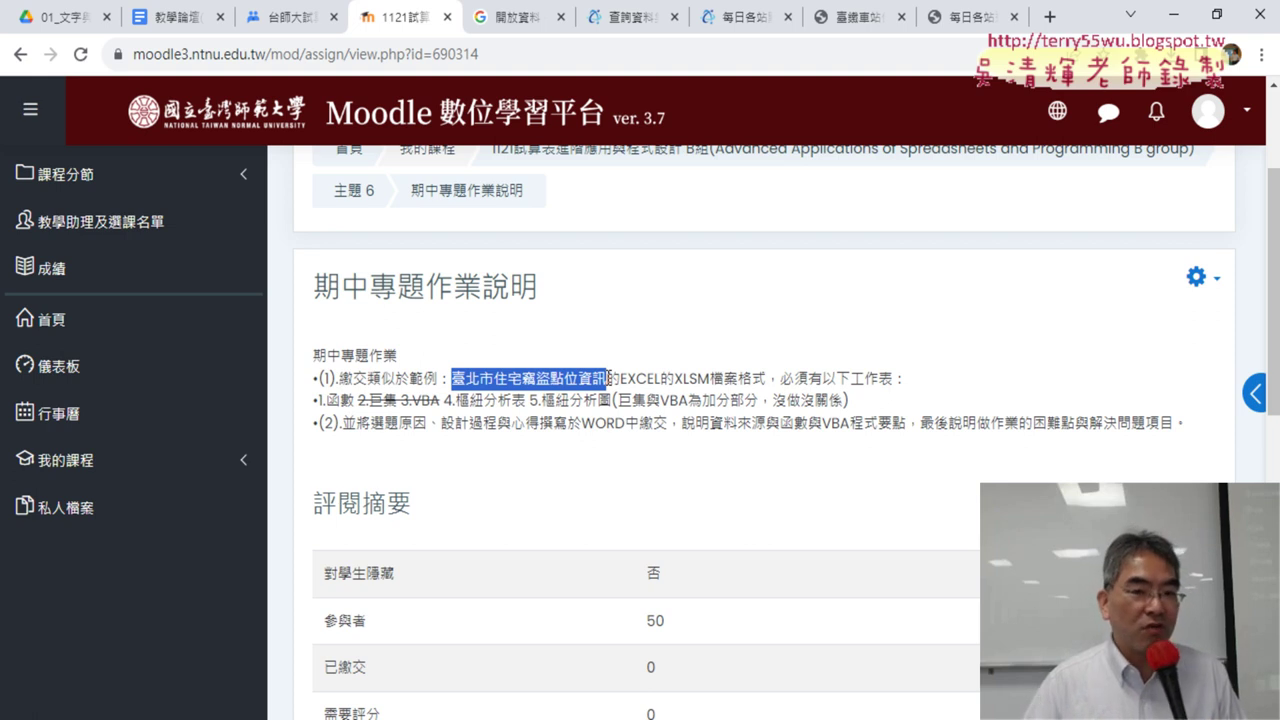
left_click(355, 403)
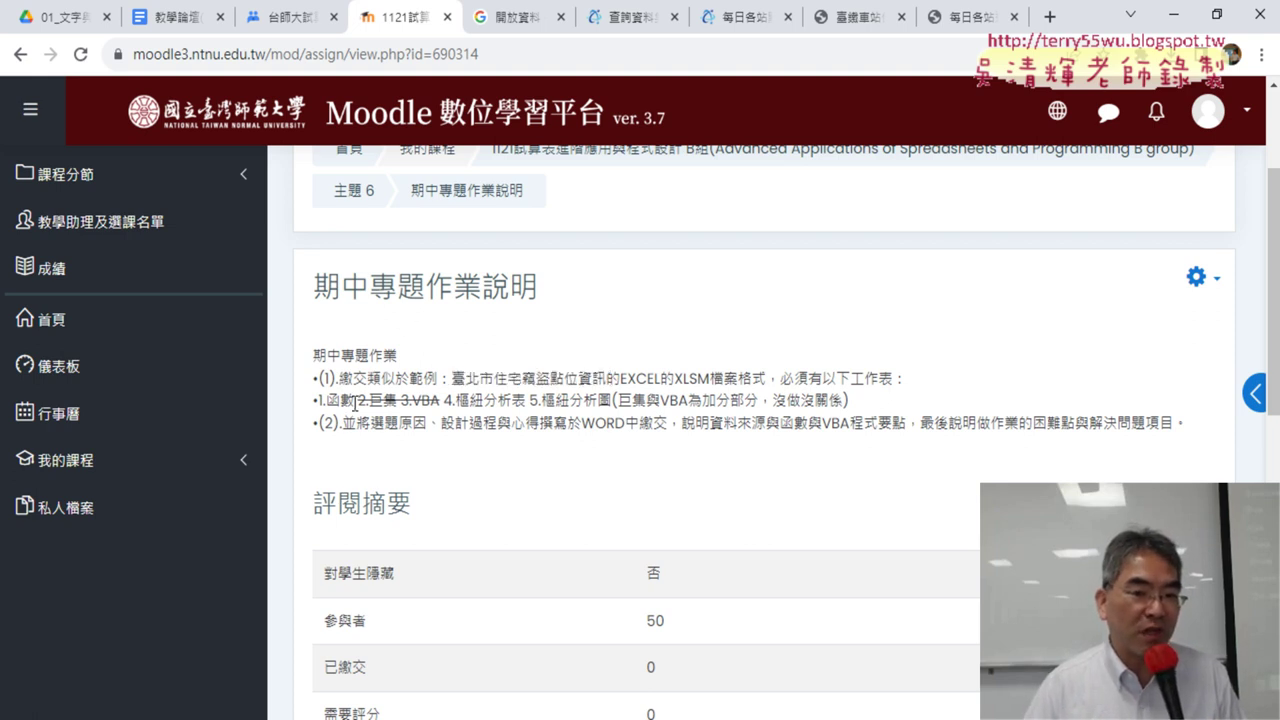
left_click_drag(355, 403, 318, 401)
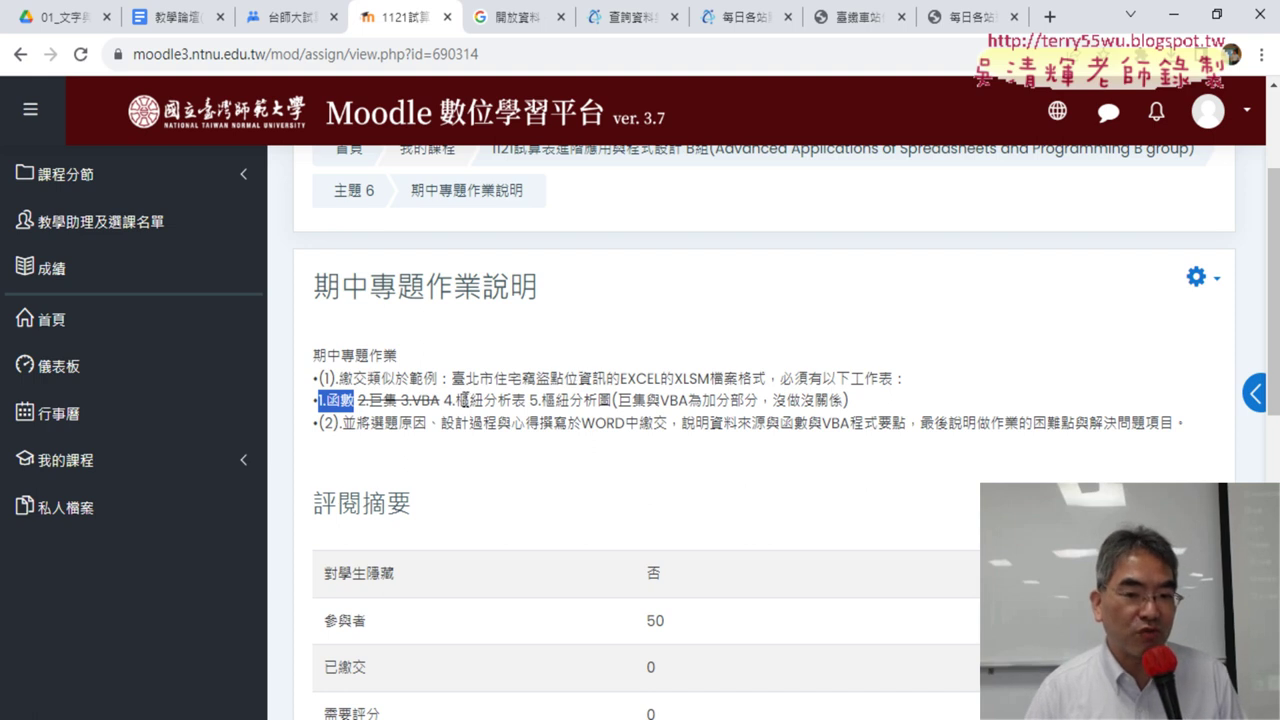
left_click_drag(441, 400, 612, 400)
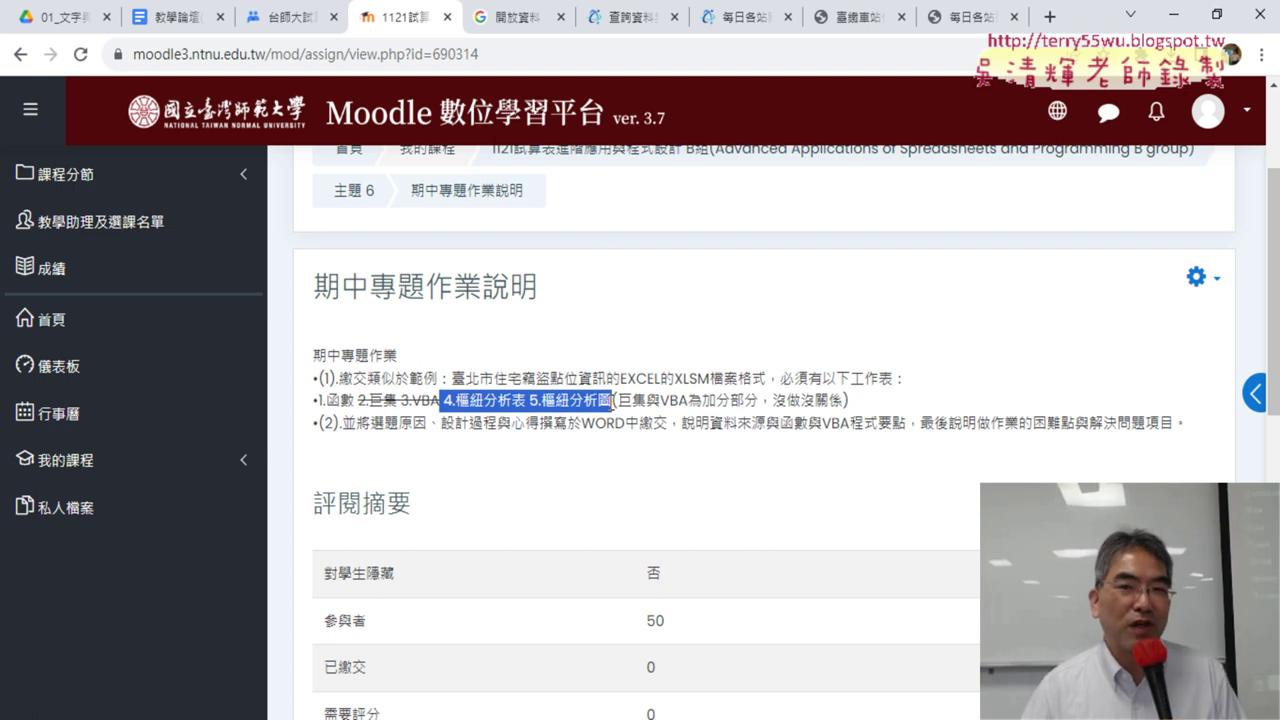
left_click(650, 26)
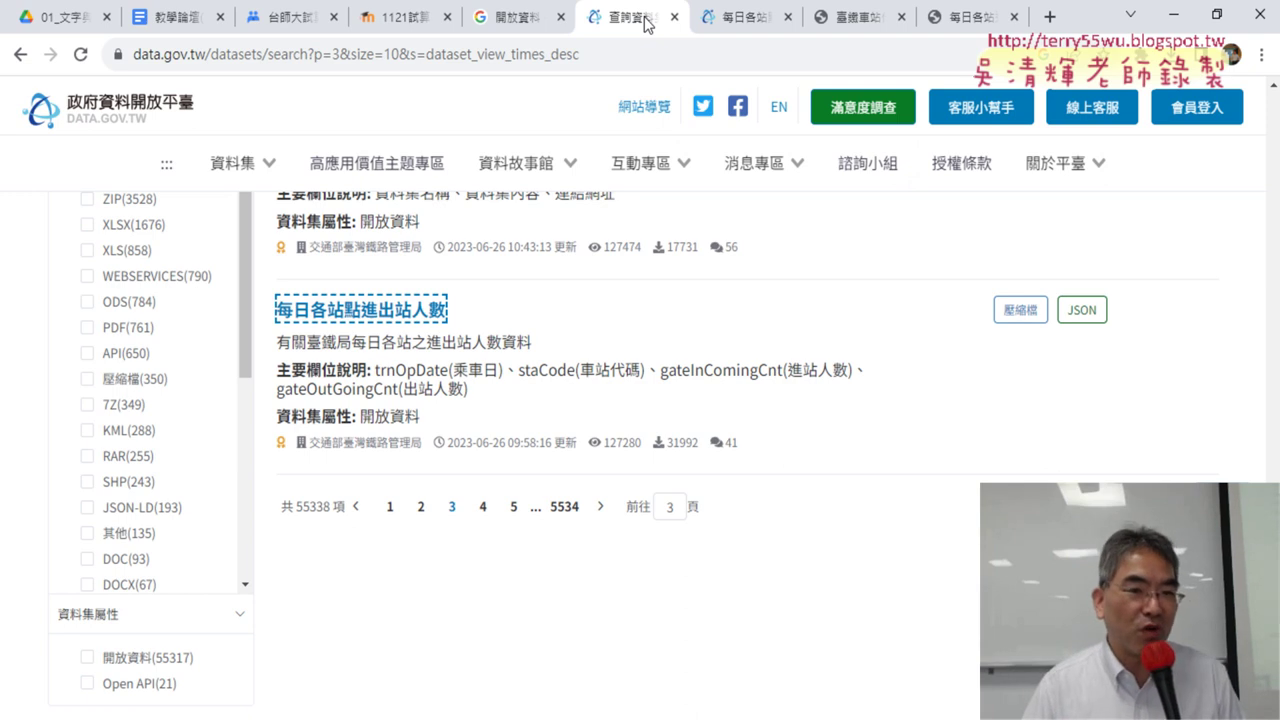
left_click(258, 170)
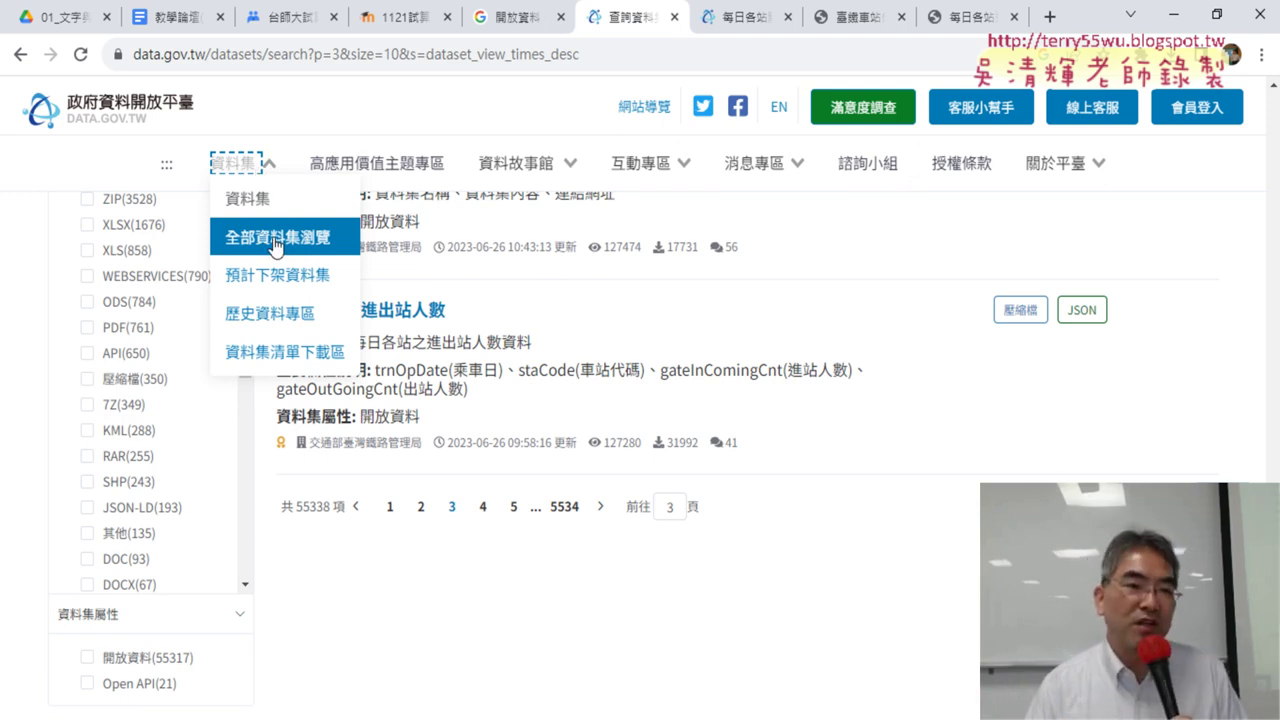
left_click(275, 240)
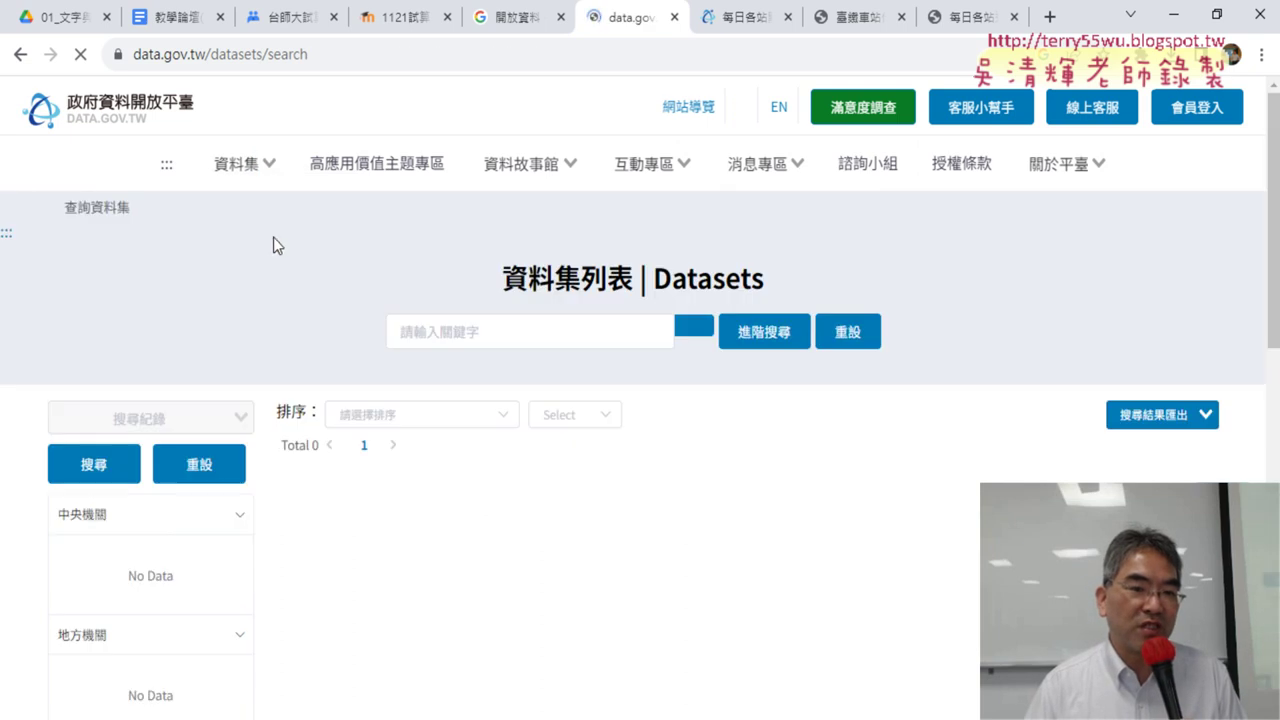
scroll(240, 270, "down", 3)
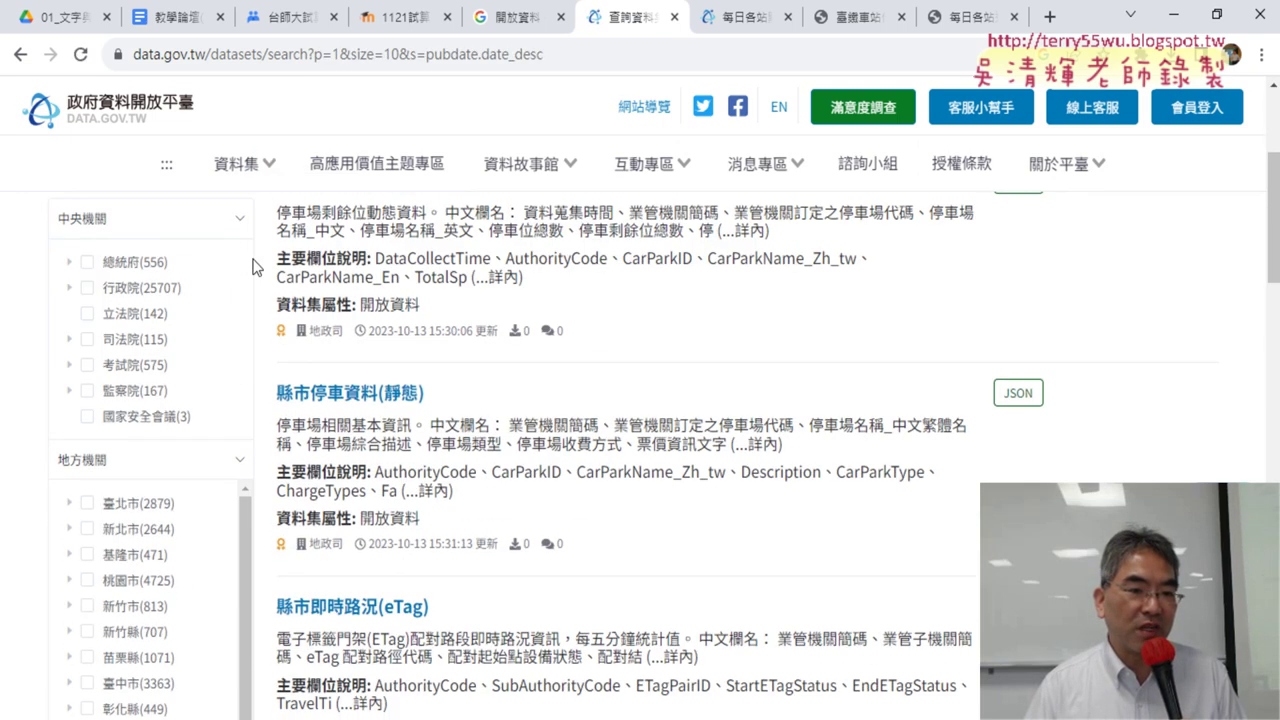
scroll(250, 285, "down", 3)
scroll(255, 298, "down", 4)
scroll(255, 298, "down", 3)
scroll(256, 300, "down", 3)
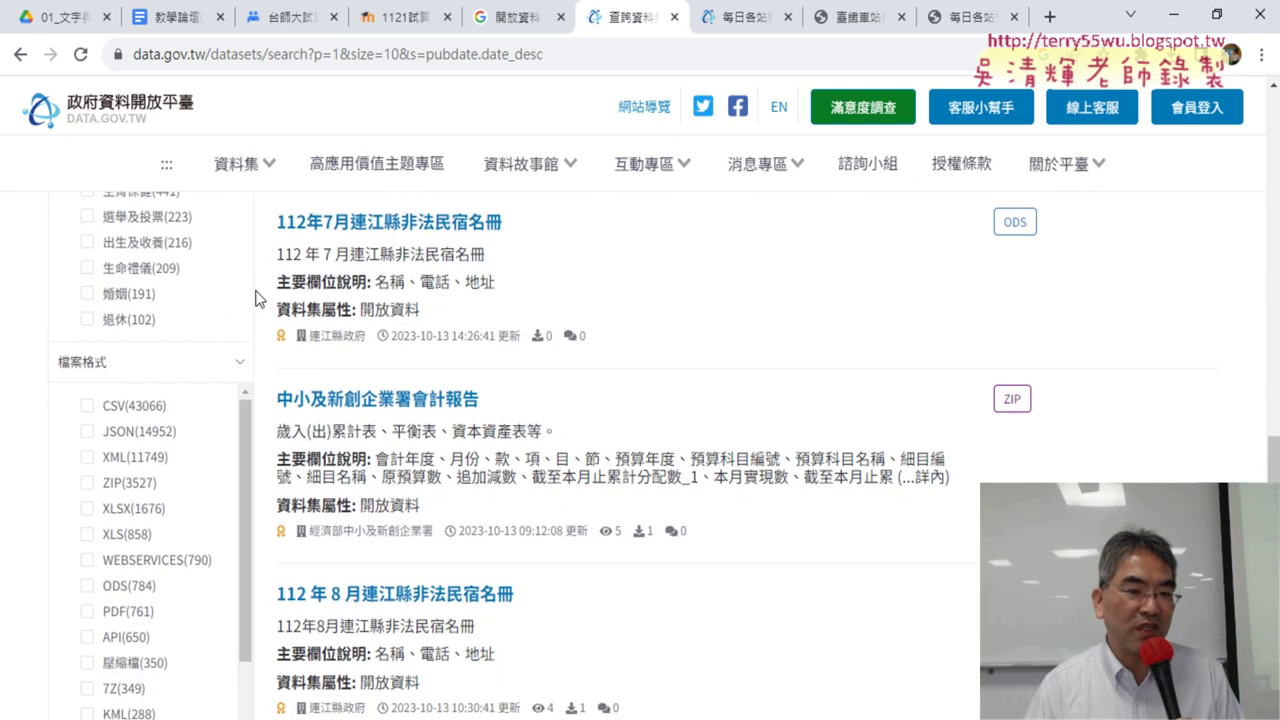
scroll(252, 325, "down", 3)
scroll(180, 345, "up", 2)
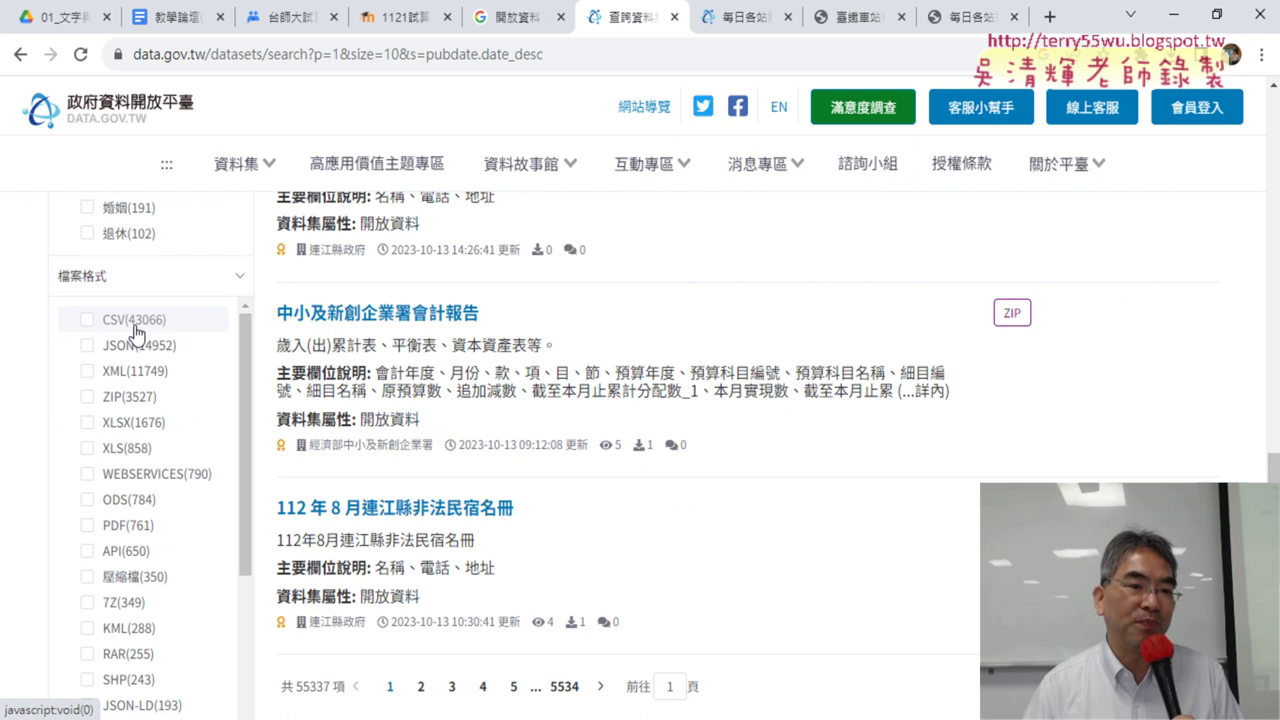
Filter the datasets to CSV and sort by 瀏覽次數多至少.
left_click(143, 321)
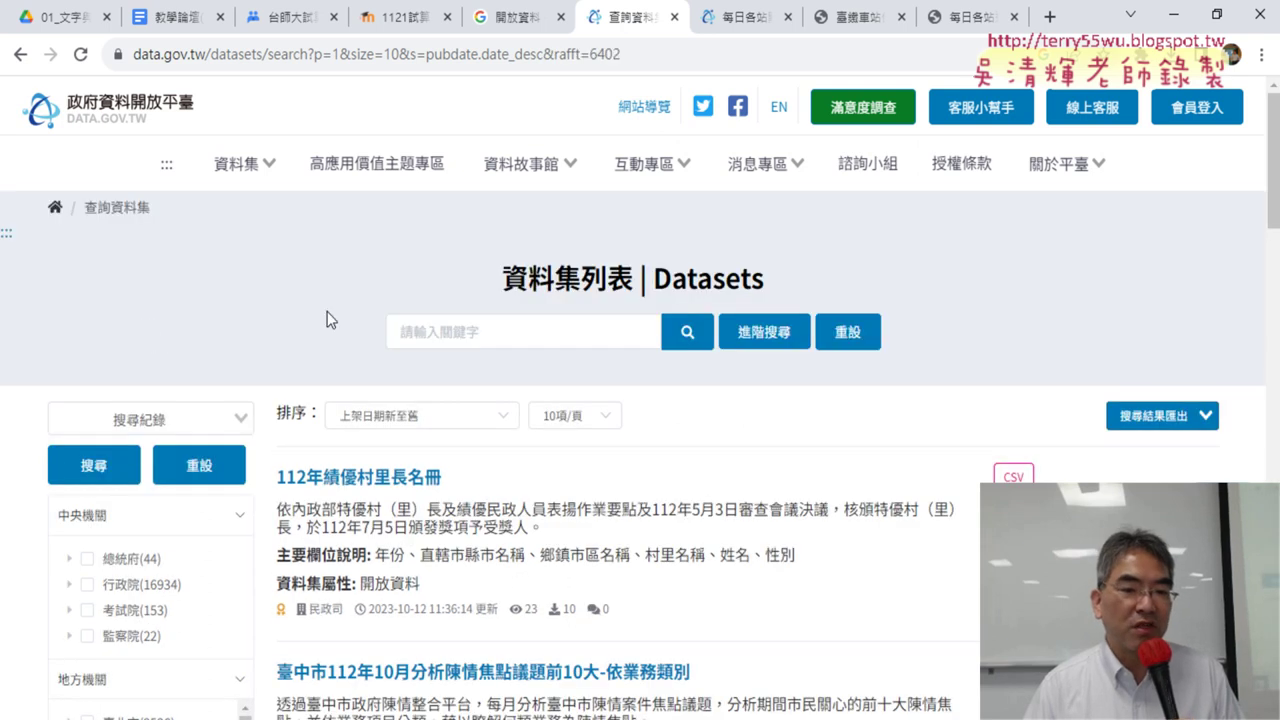
scroll(327, 311, "down", 4)
scroll(960, 314, "up", 2)
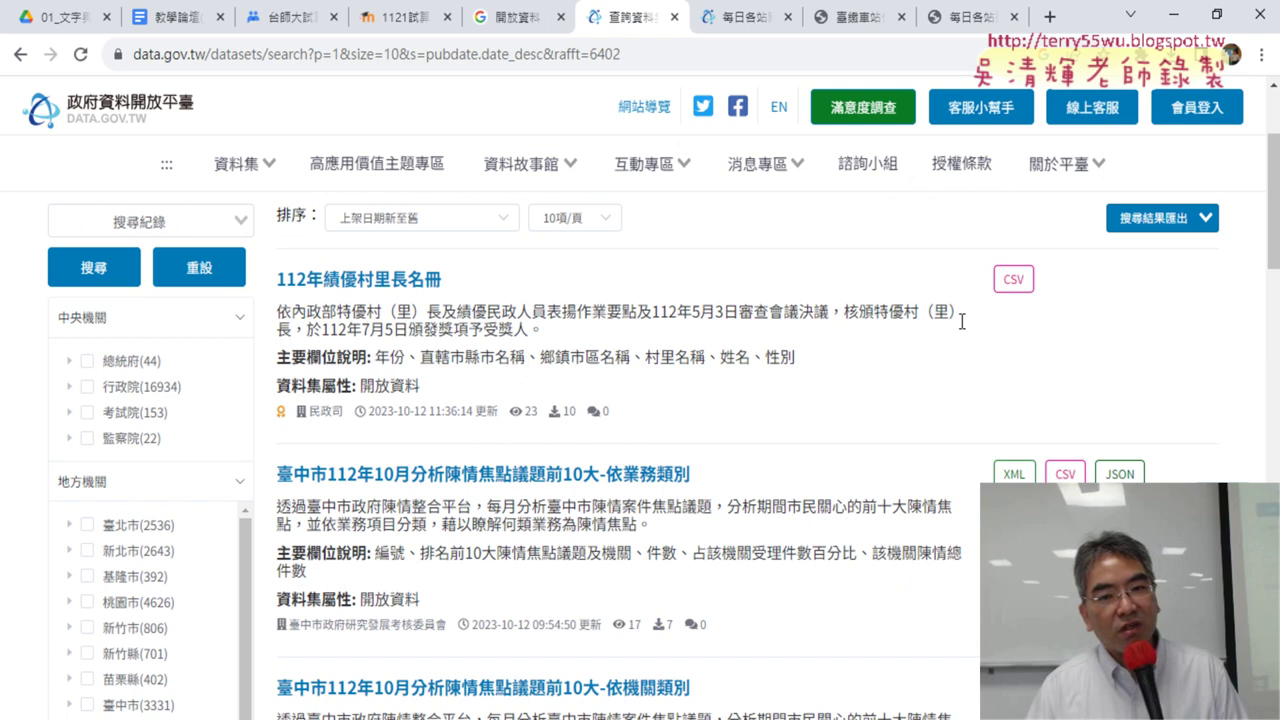
left_click(503, 222)
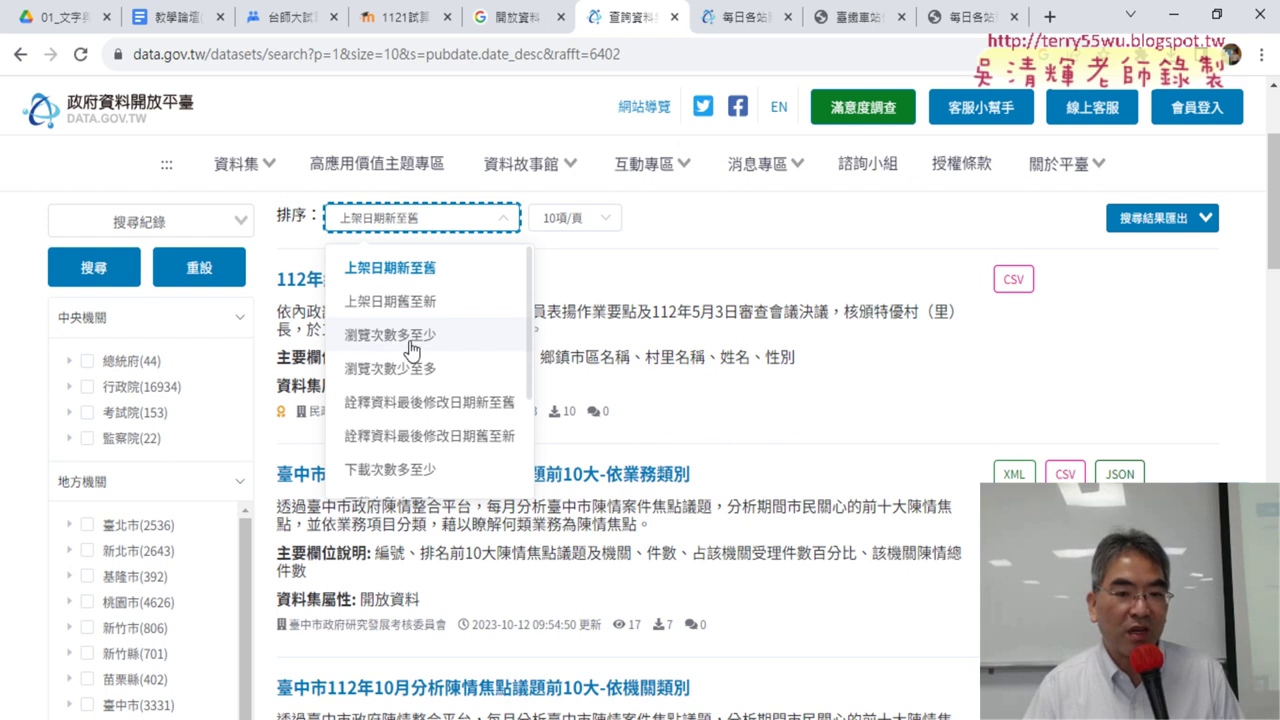
left_click(438, 336)
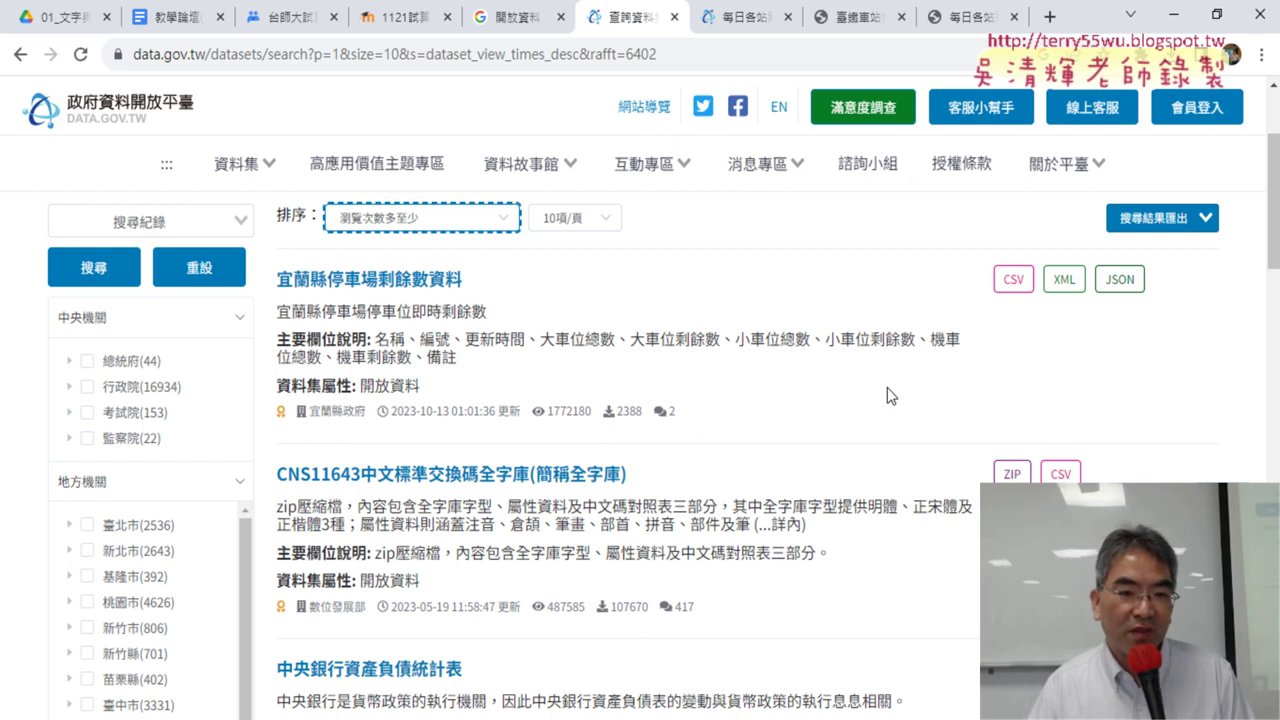
Highlight the 宜蘭縣, 中央銀行資產負債統計表 and 個股日收盤價及月平均價 titles among the most-viewed results.
left_click_drag(273, 284, 328, 281)
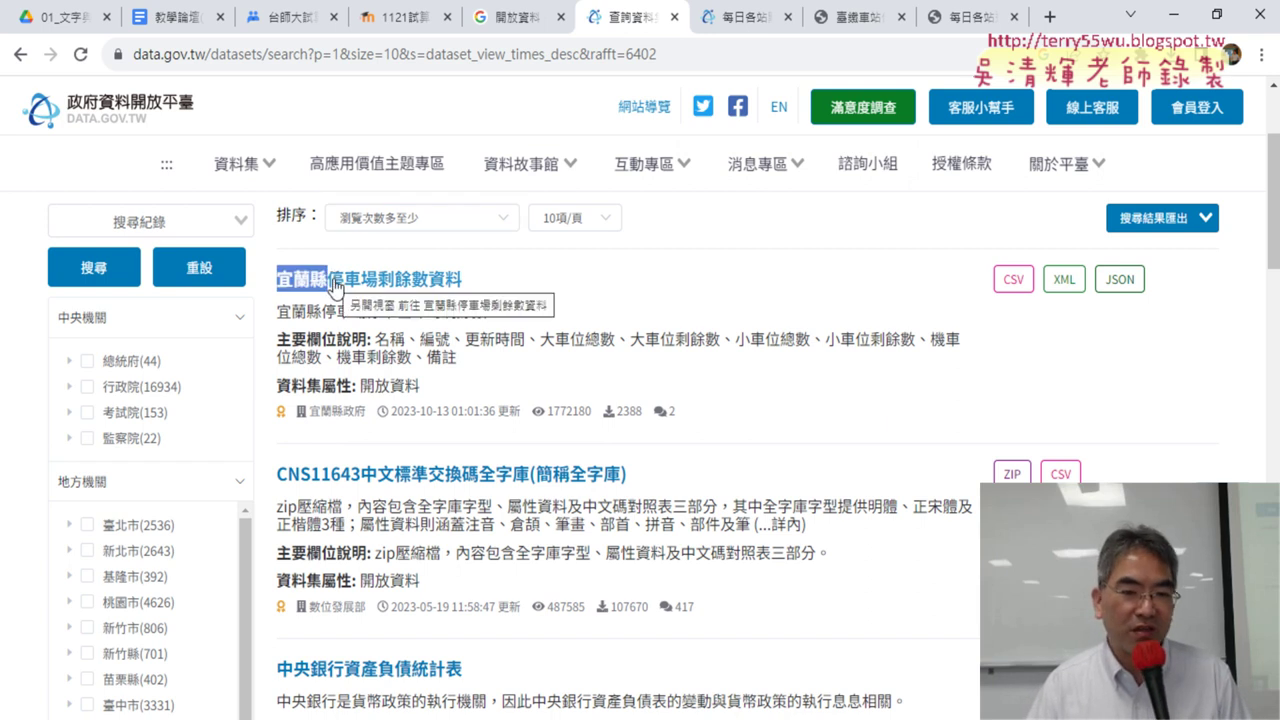
scroll(888, 387, "down", 2)
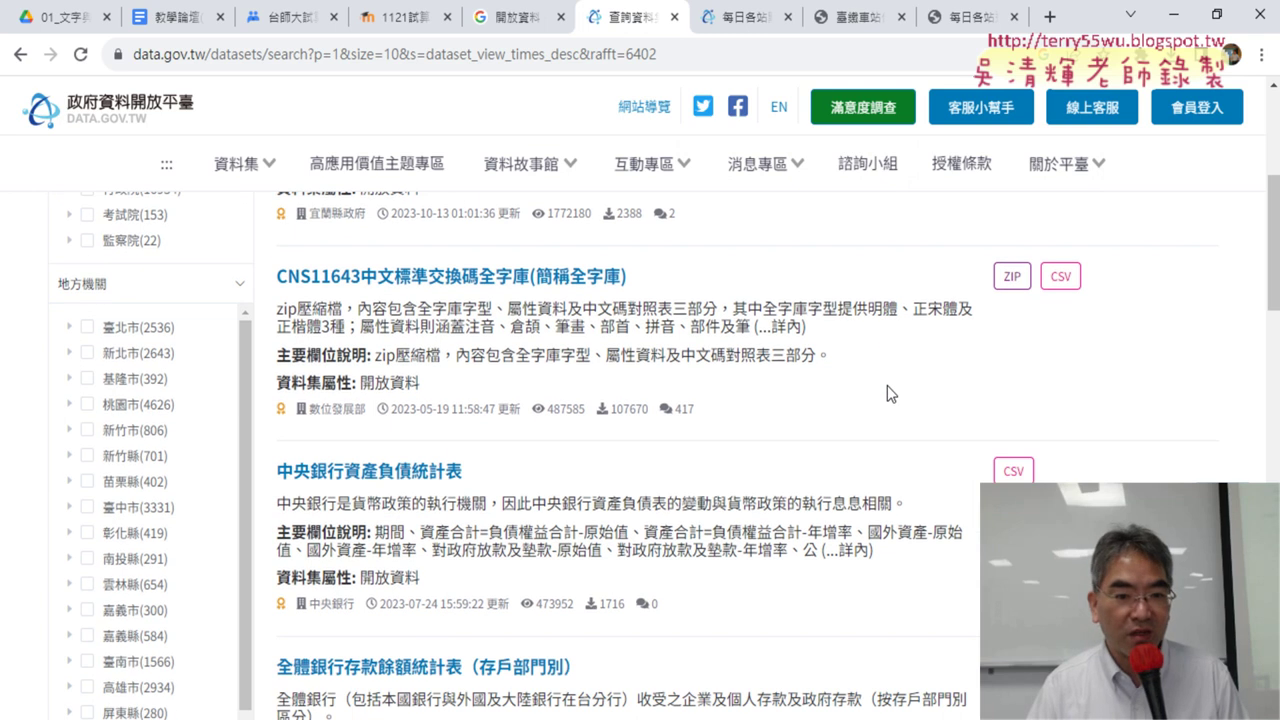
scroll(860, 391, "down", 2)
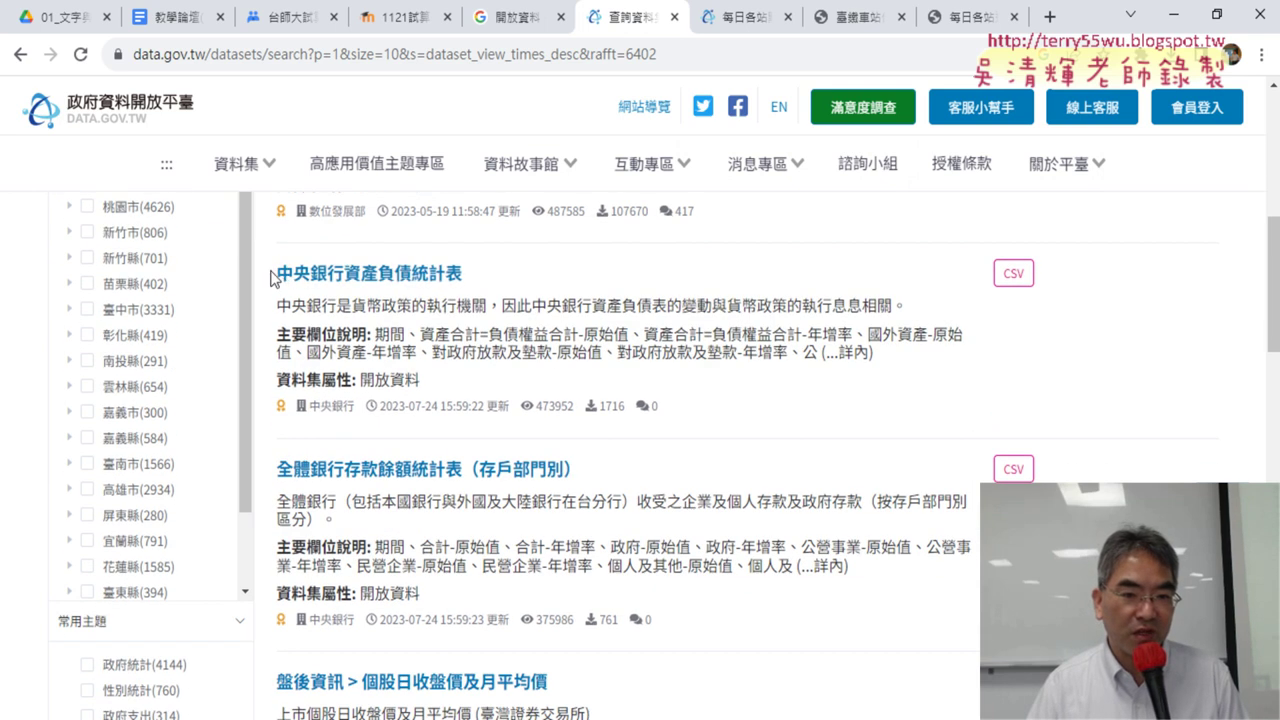
left_click_drag(273, 272, 464, 275)
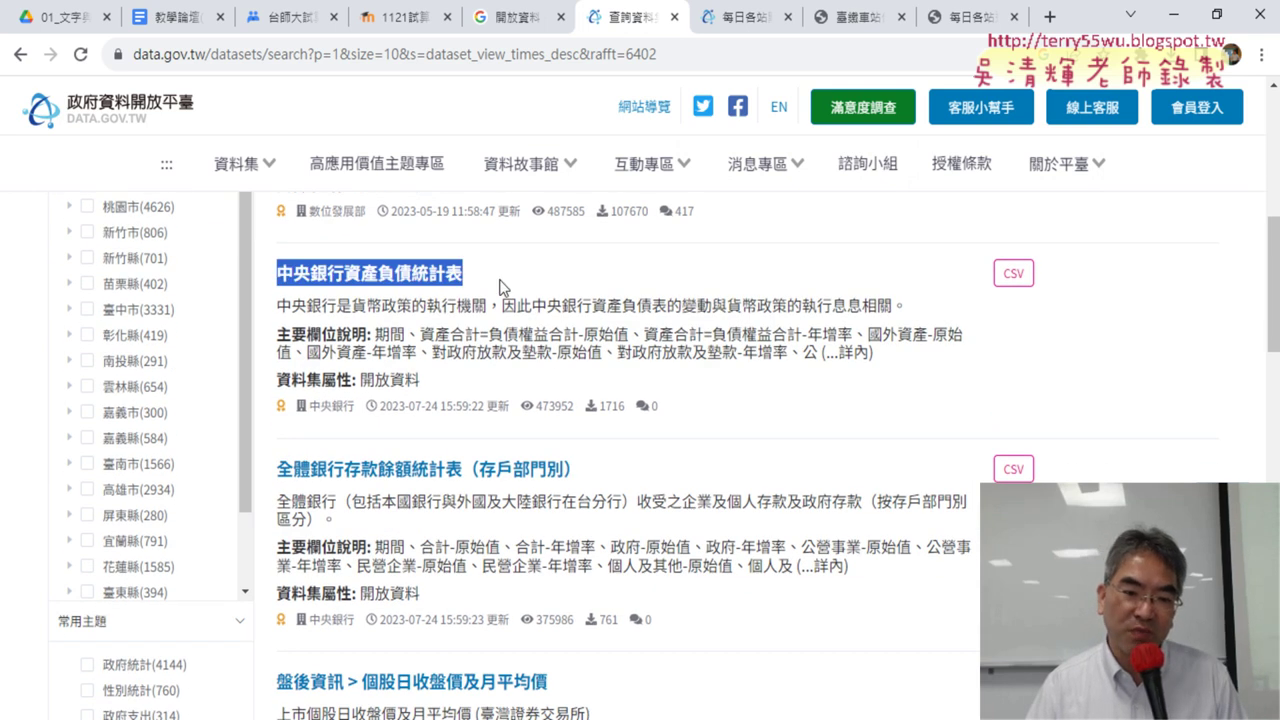
scroll(500, 287, "down", 1)
scroll(504, 300, "down", 2)
scroll(508, 313, "down", 1)
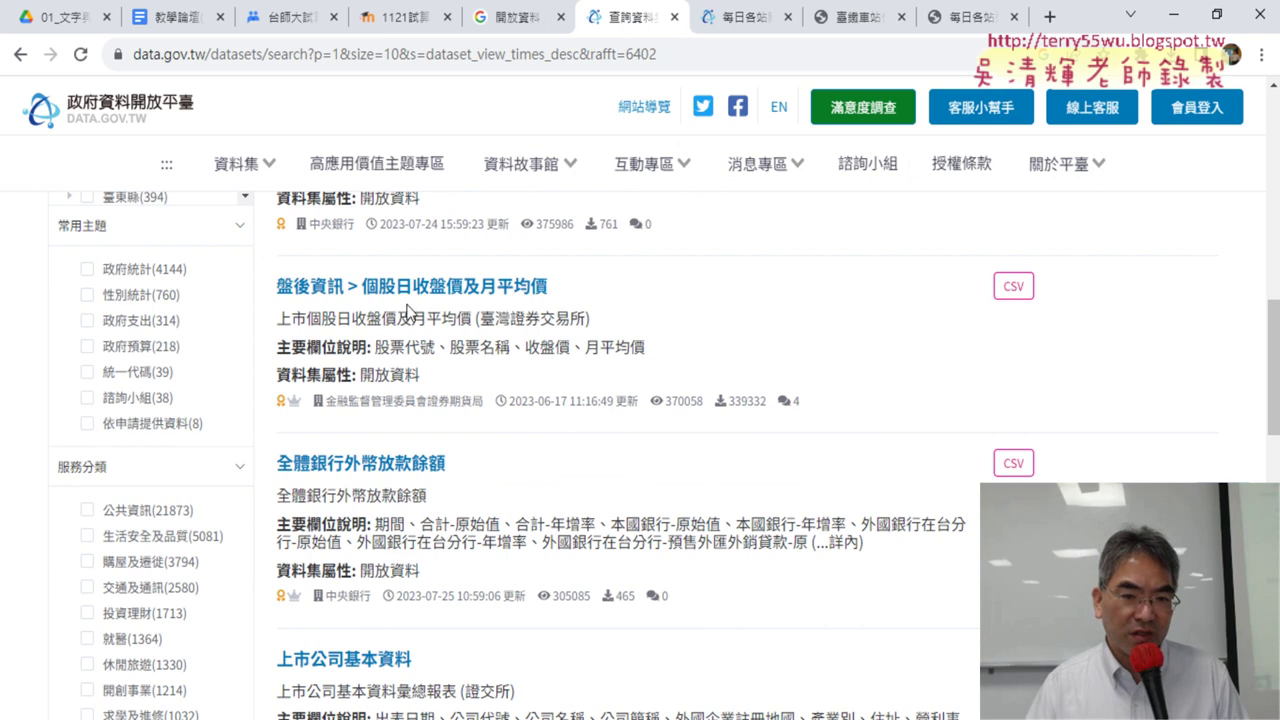
left_click_drag(274, 287, 619, 296)
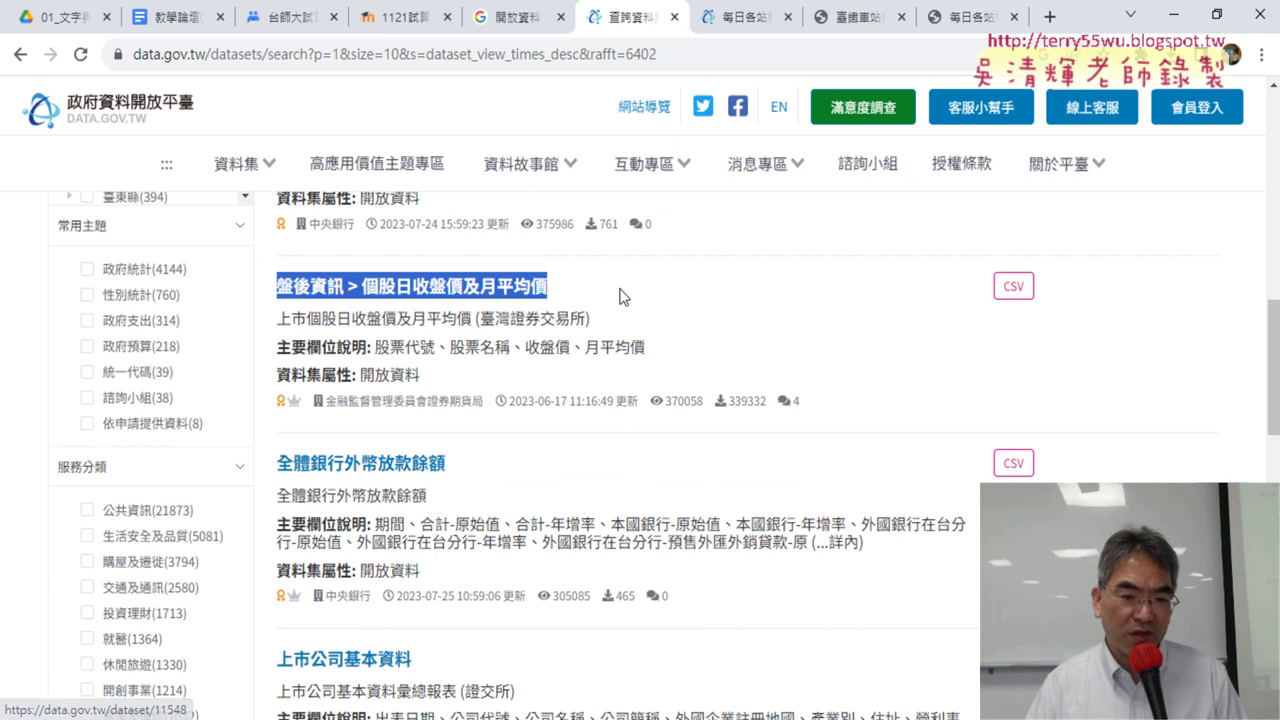
scroll(620, 300, "down", 3)
scroll(580, 350, "down", 1)
scroll(497, 404, "down", 3)
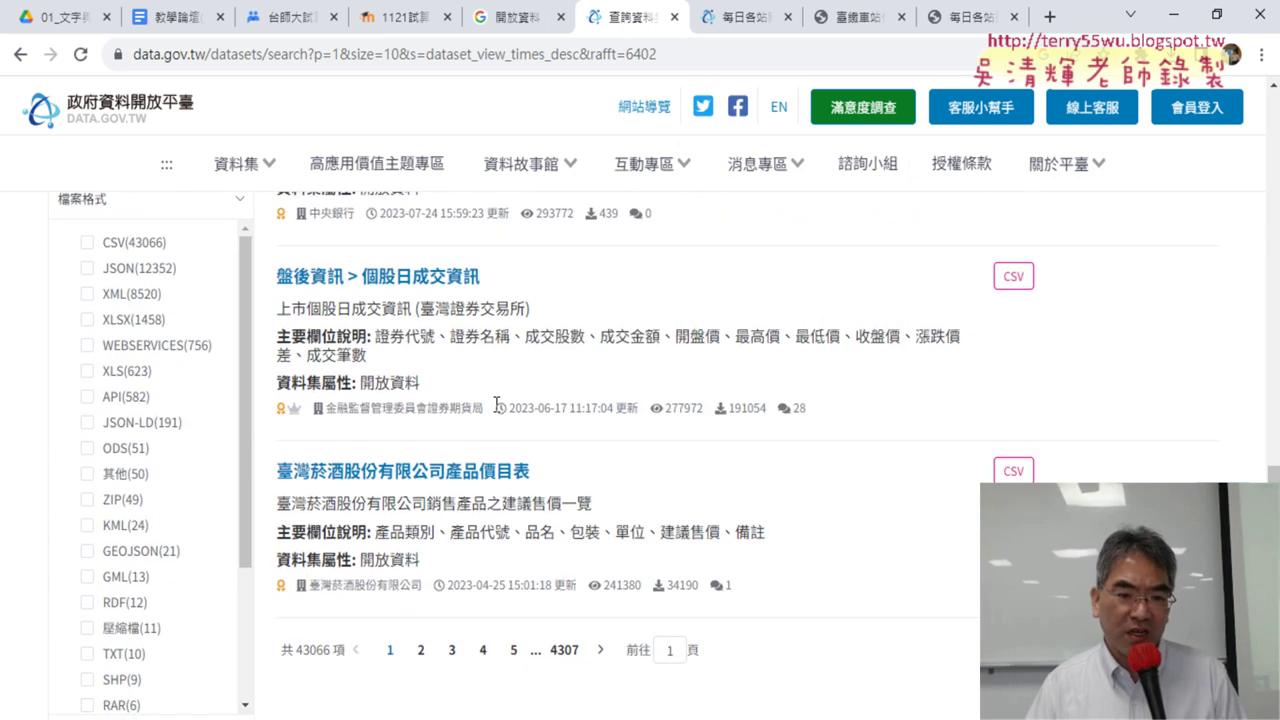
scroll(497, 404, "down", 2)
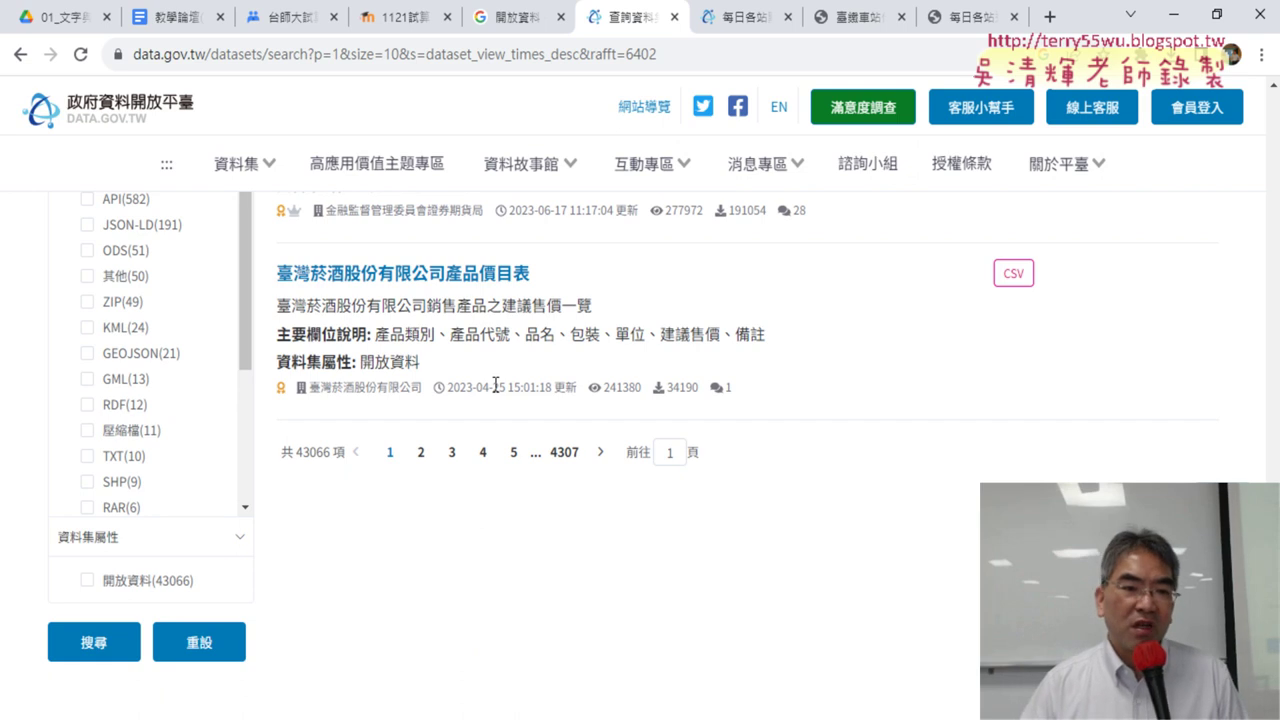
scroll(268, 346, "up", 4)
scroll(268, 346, "up", 3)
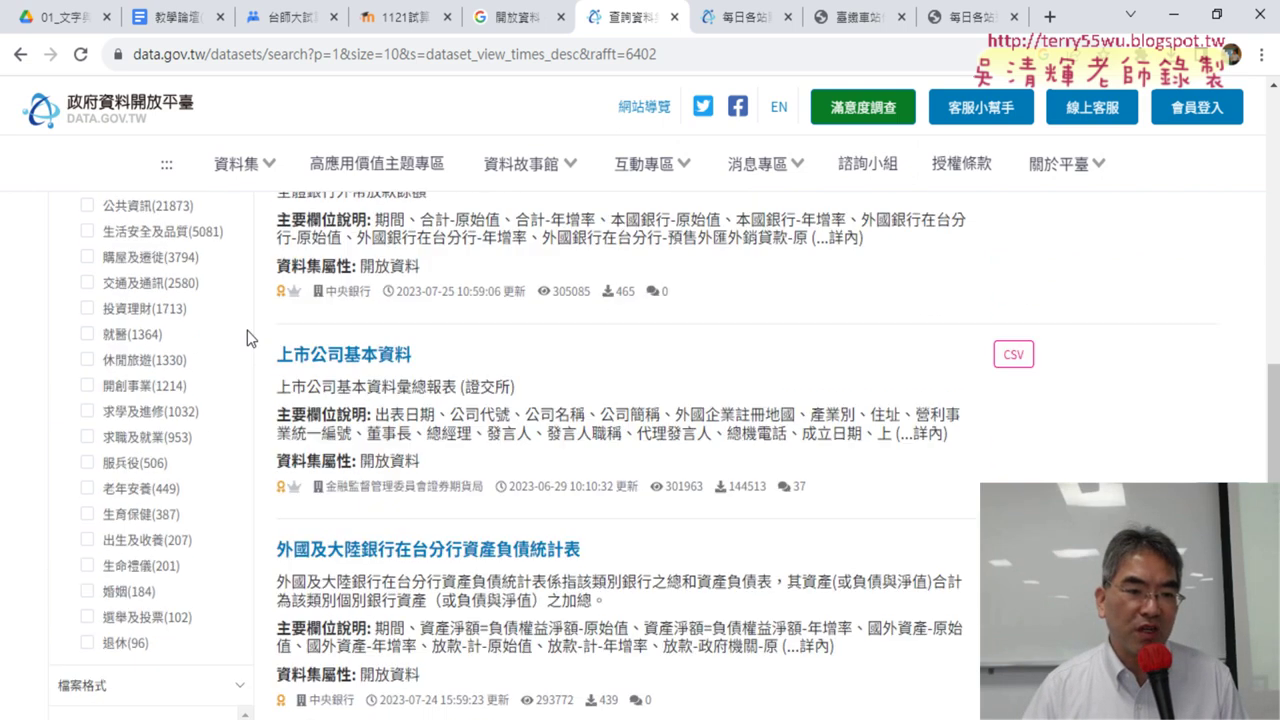
scroll(268, 346, "up", 2)
scroll(272, 334, "up", 1)
scroll(272, 334, "up", 3)
scroll(272, 334, "up", 3)
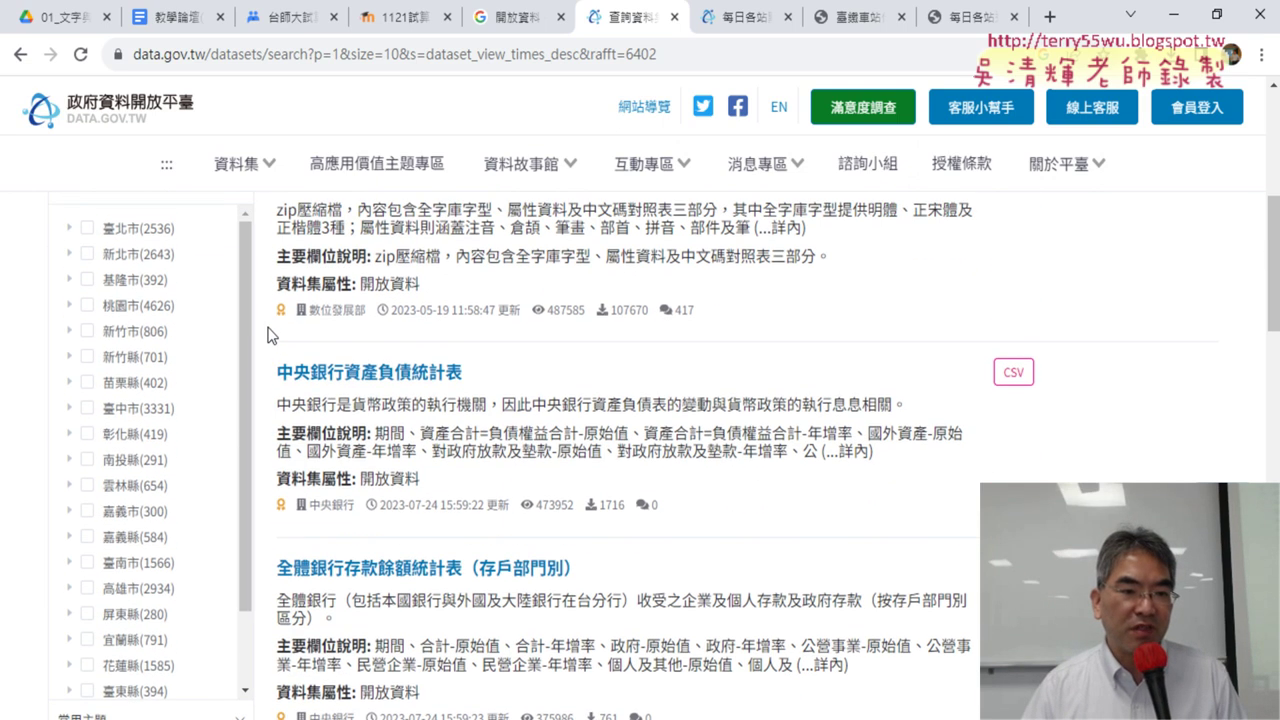
scroll(271, 334, "up", 1)
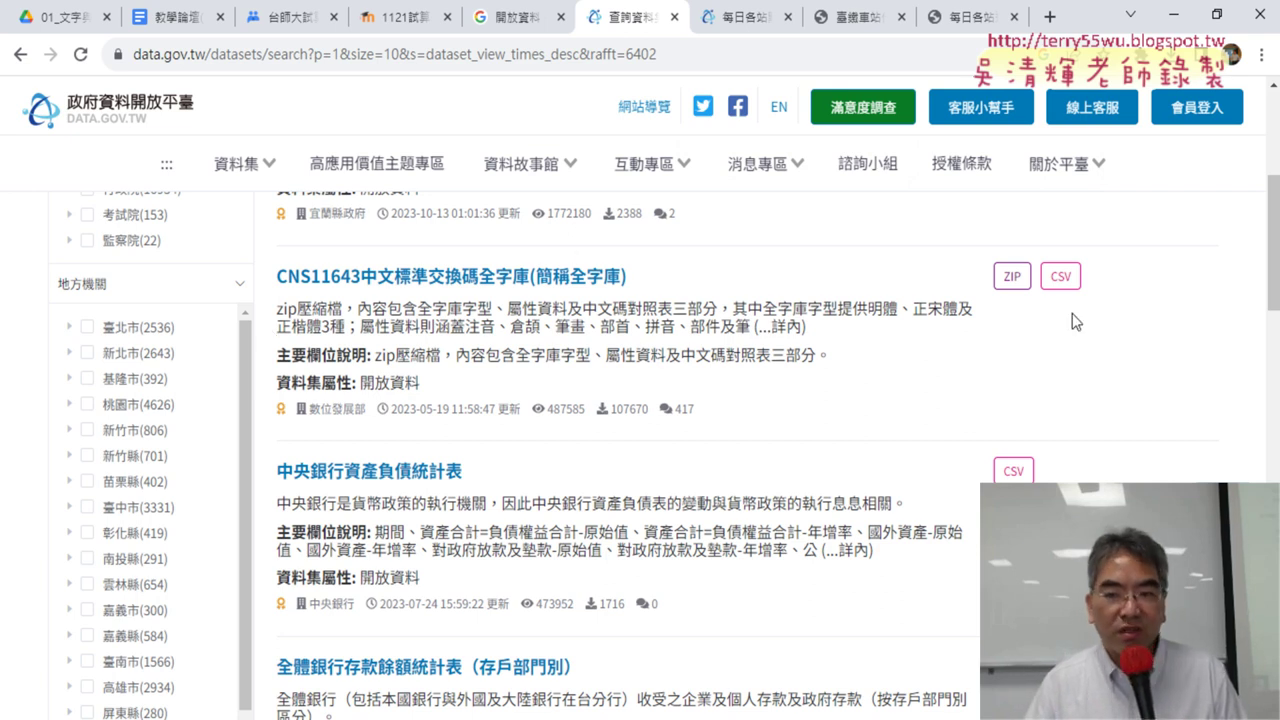
left_click_drag(1079, 280, 1050, 280)
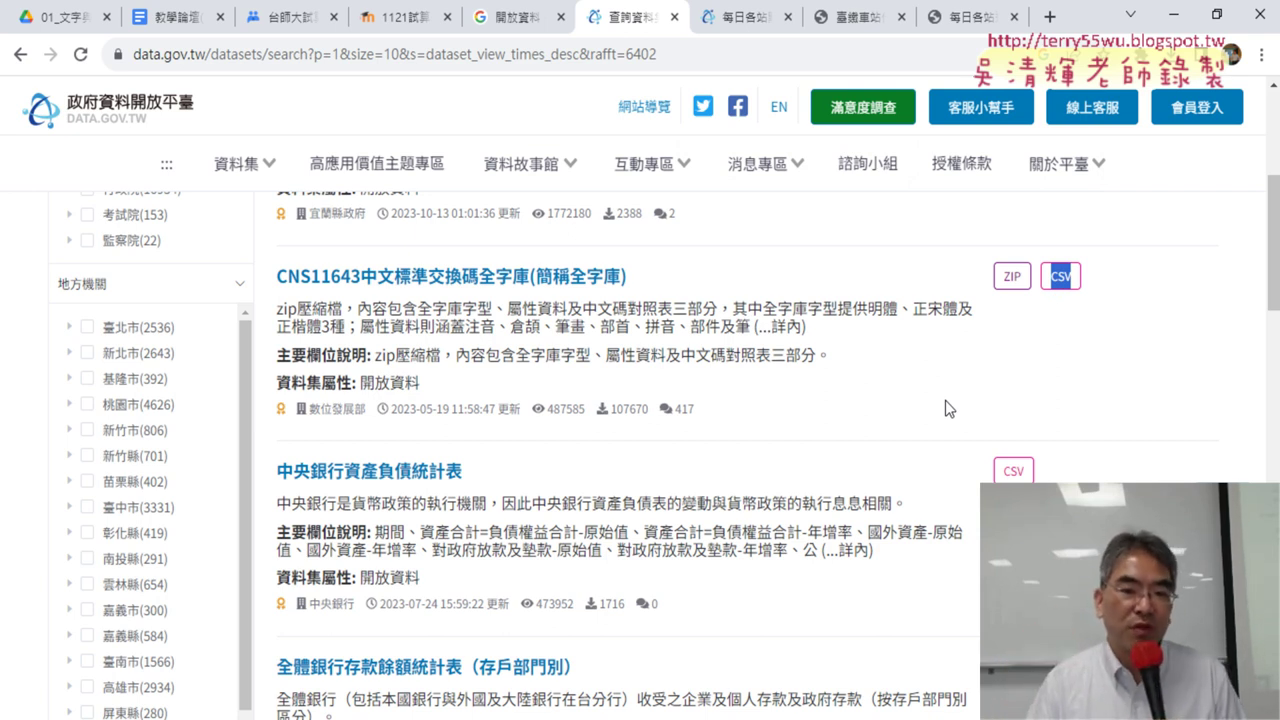
scroll(250, 600, "down", 5)
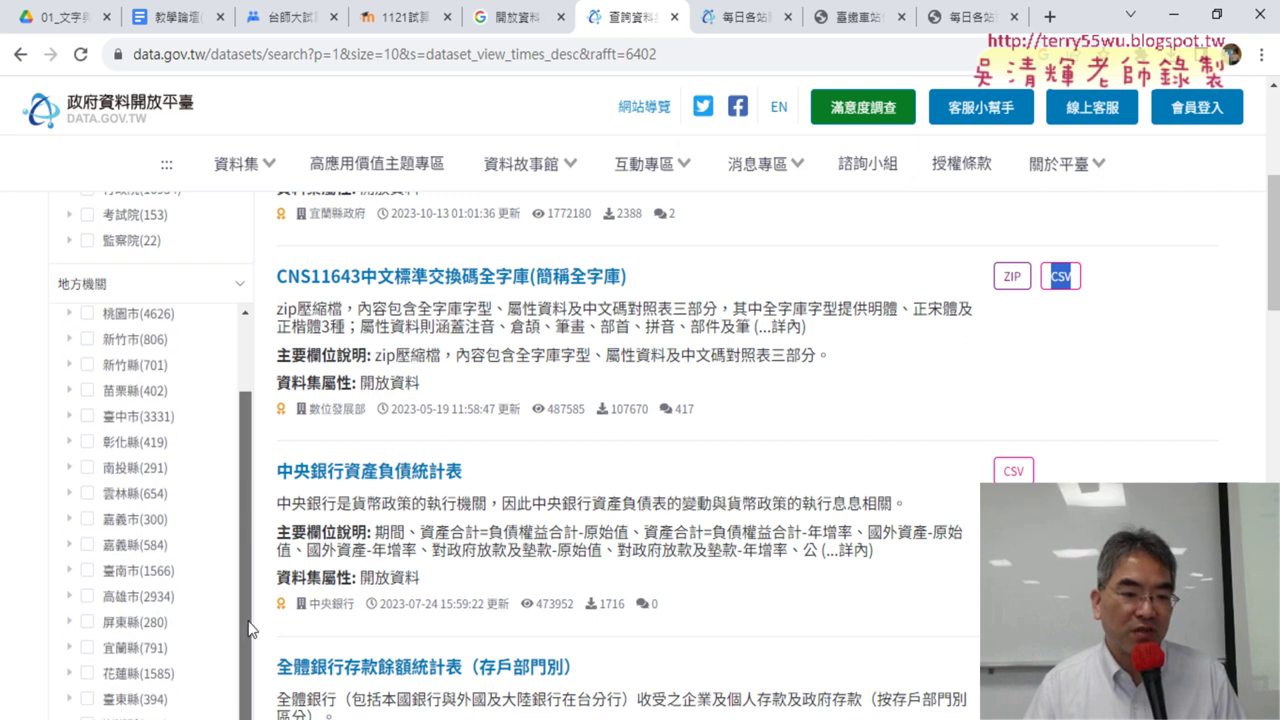
scroll(270, 570, "down", 5)
scroll(272, 567, "down", 5)
scroll(272, 564, "down", 5)
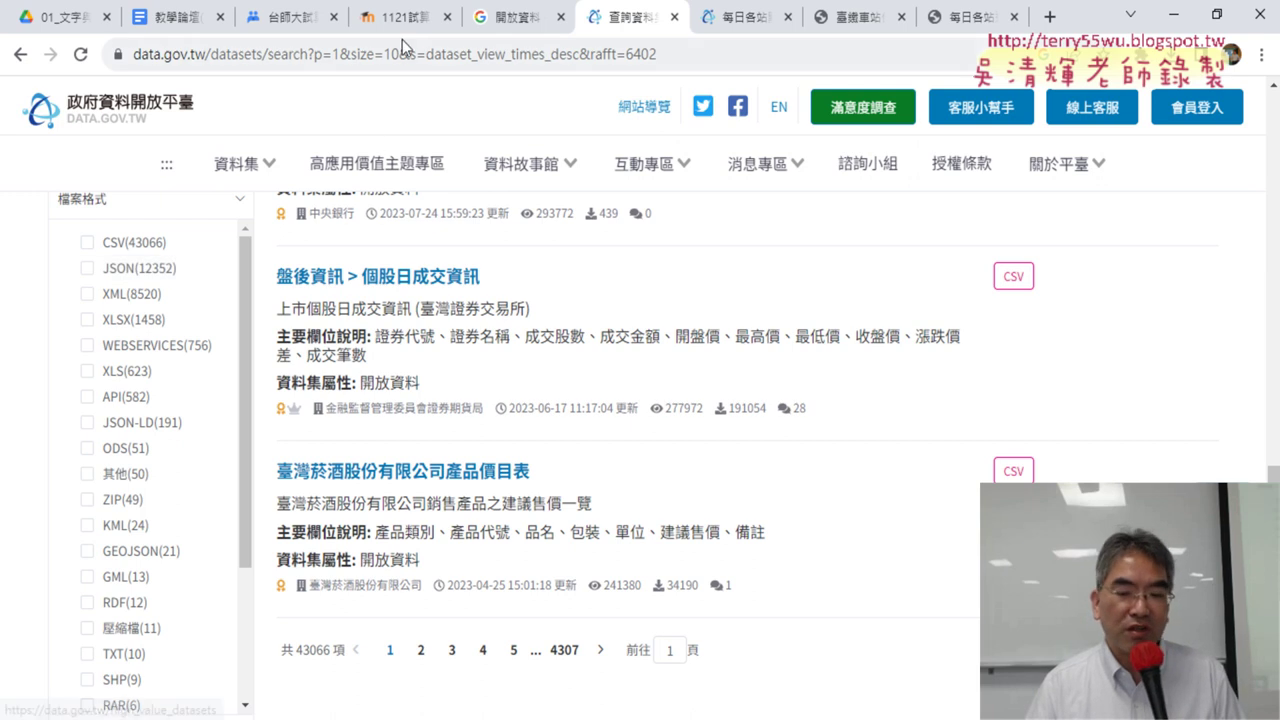
Browse the second page of the CSV search results.
left_click(420, 651)
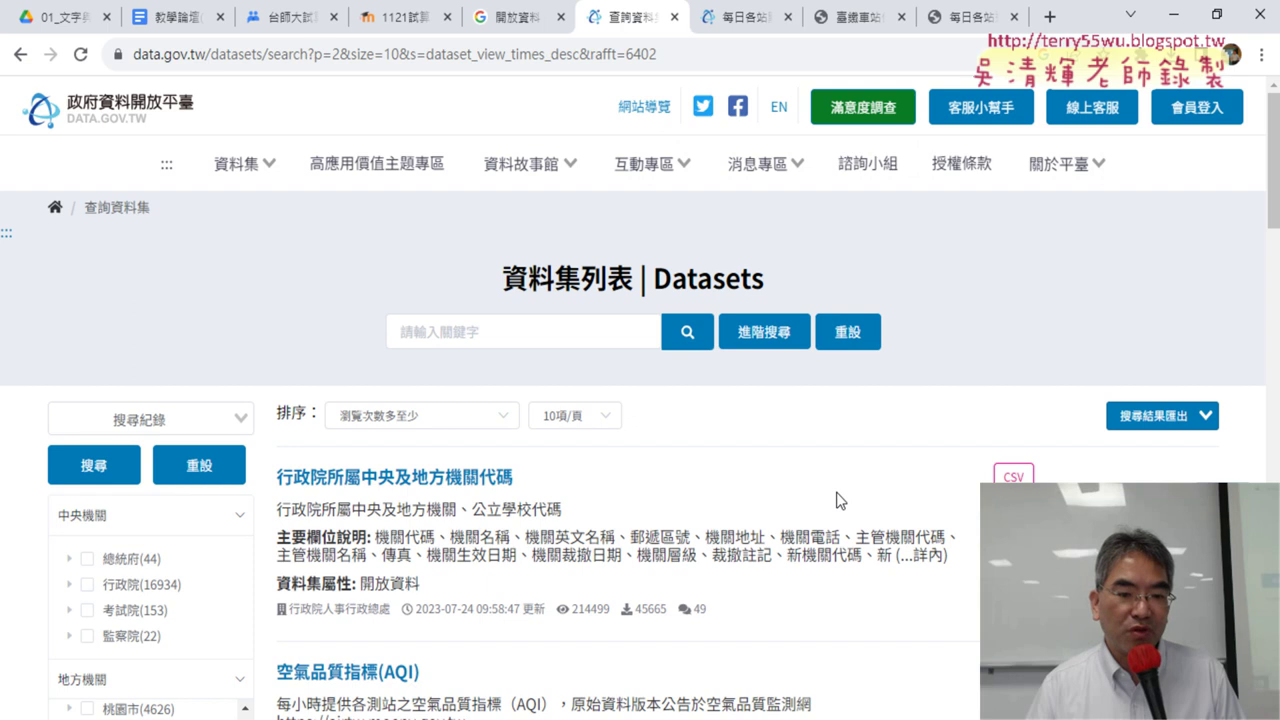
scroll(838, 500, "down", 3)
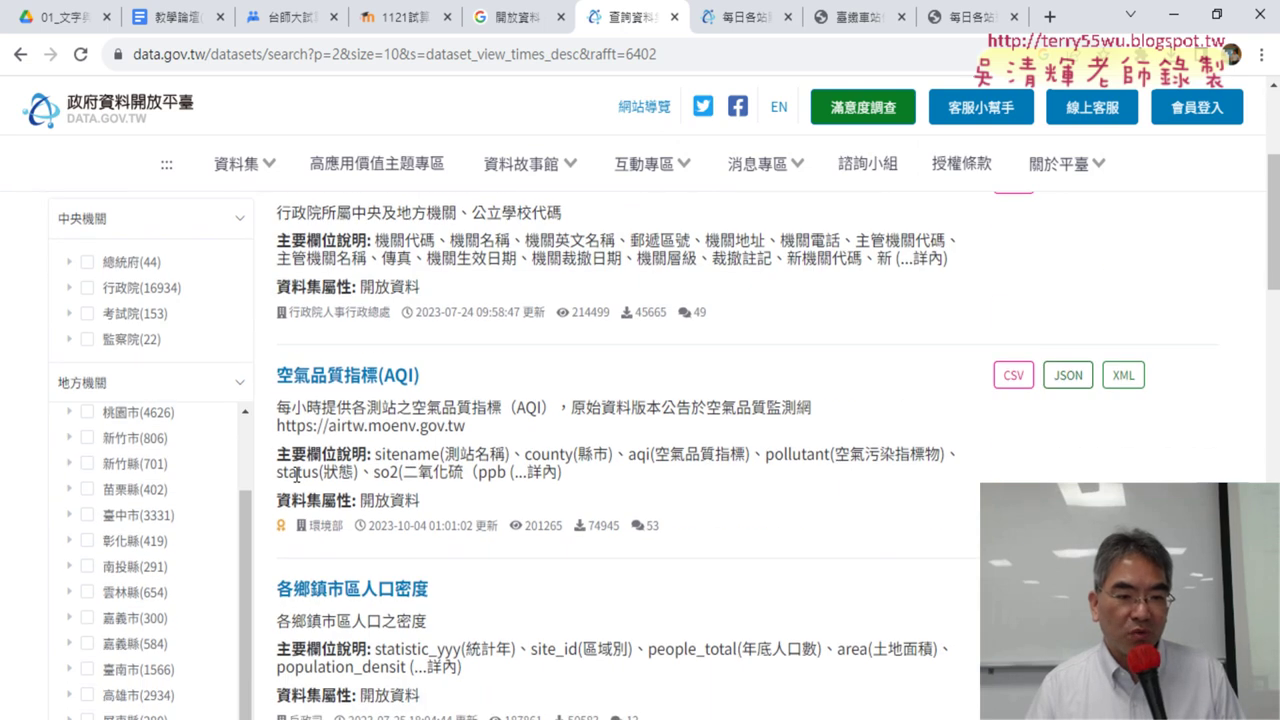
scroll(248, 512, "down", 4)
scroll(247, 520, "down", 3)
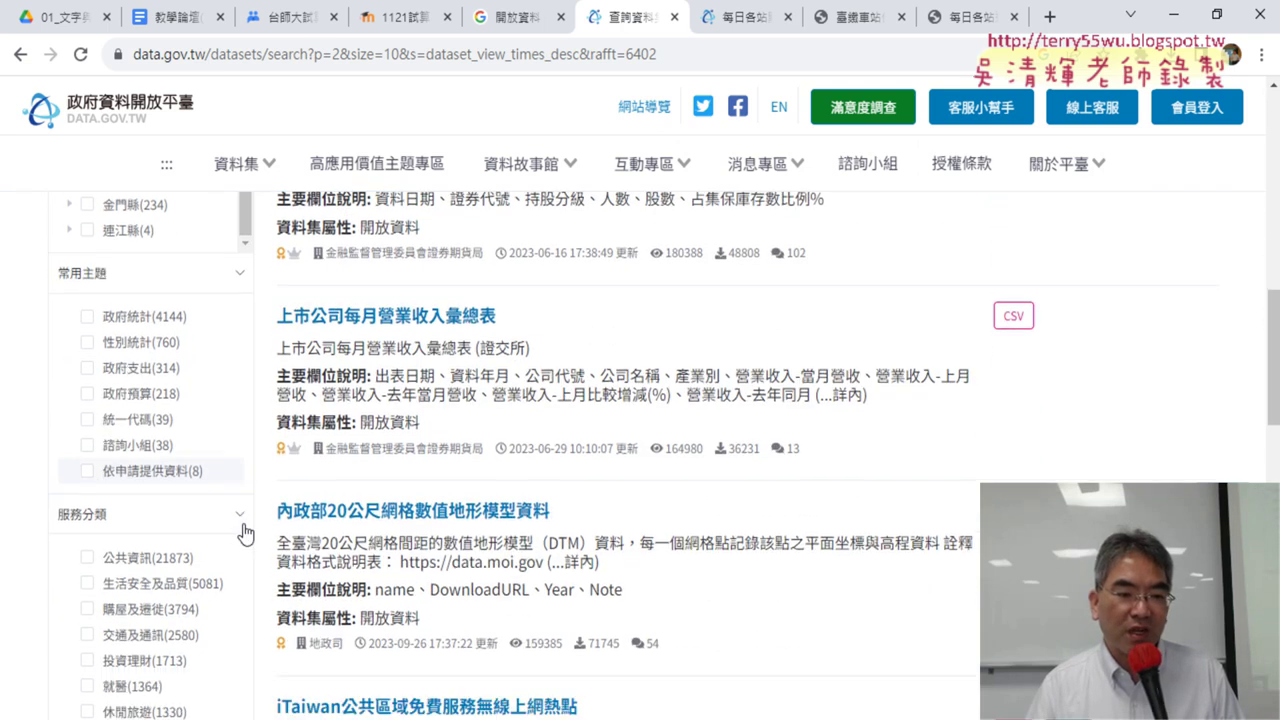
scroll(245, 534, "down", 5)
scroll(240, 500, "down", 2)
Reload the CSV-only results and confirm they stay sorted by view count.
left_click(143, 343)
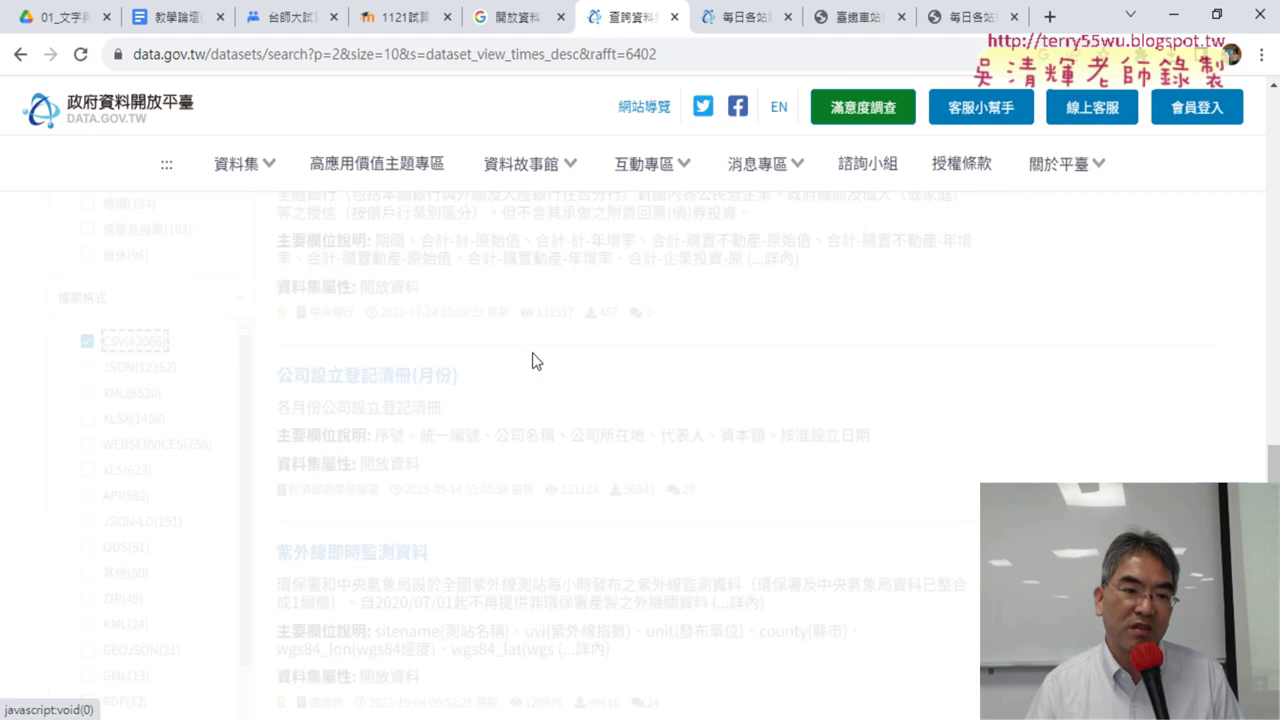
scroll(715, 440, "down", 4)
scroll(721, 437, "up", 3)
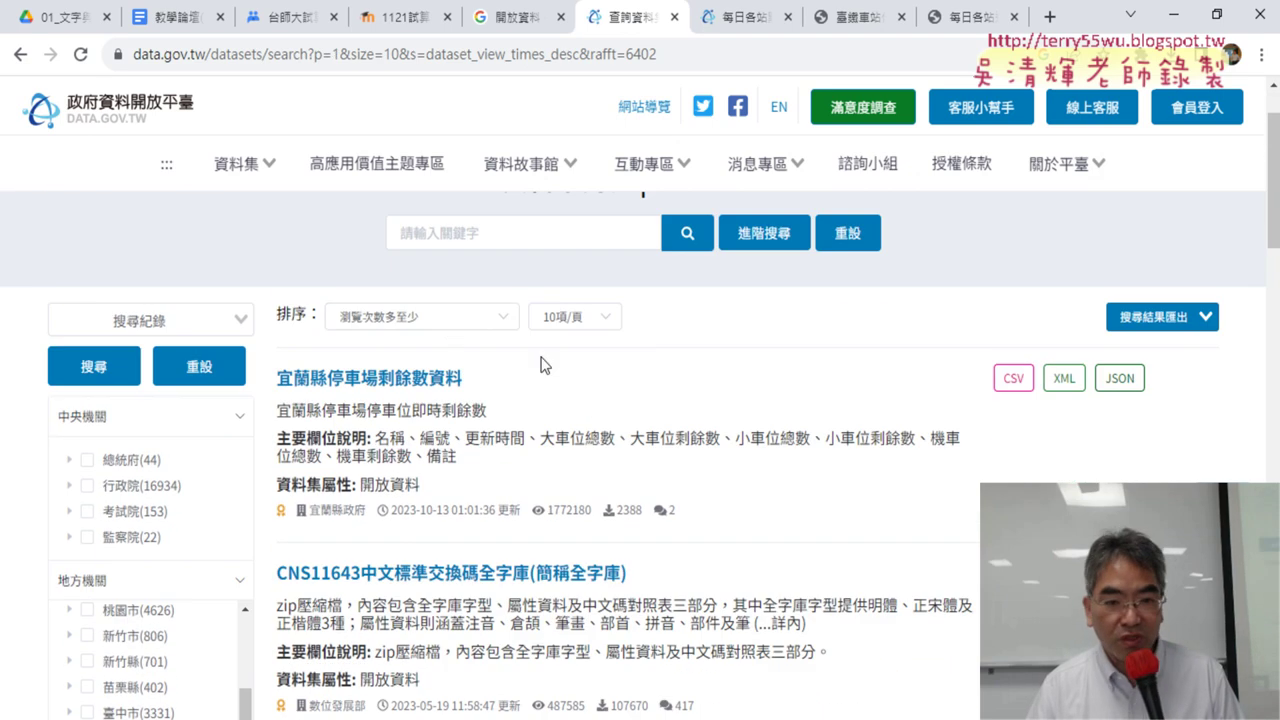
left_click(452, 327)
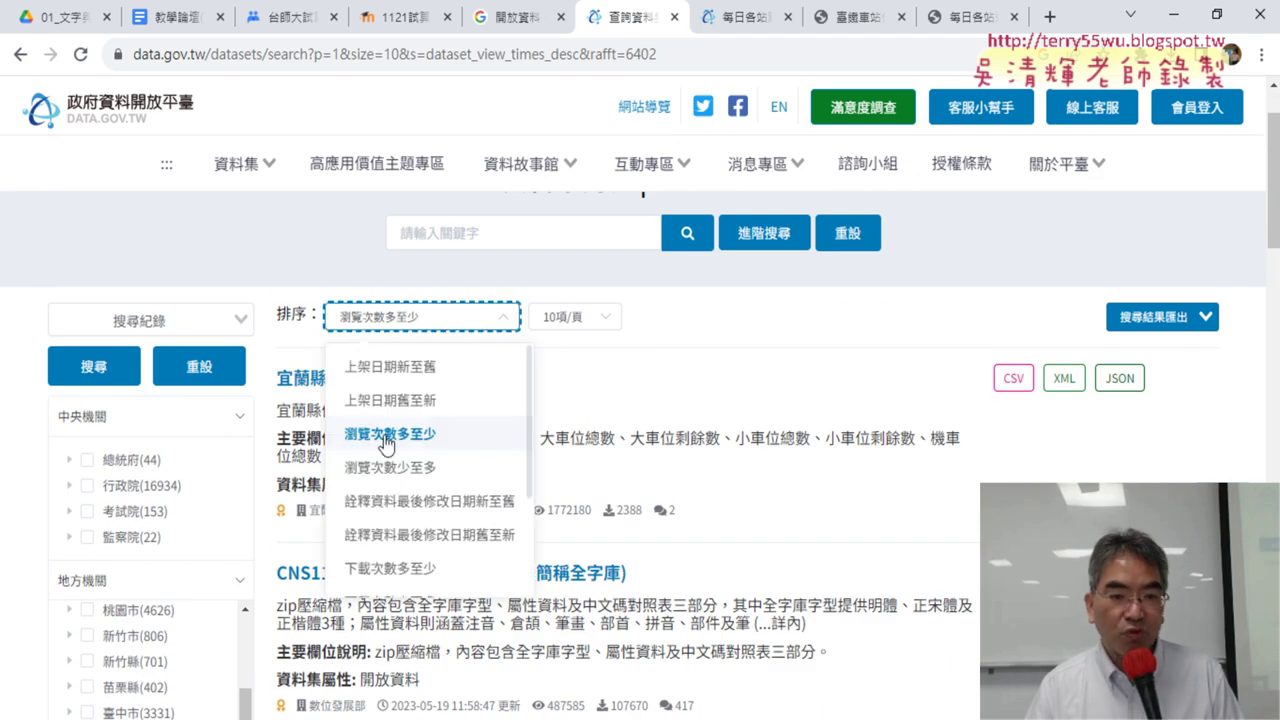
left_click(871, 328)
Go to page 2 and highlight the 各鄉鎮市區人口密度 dataset title.
scroll(1165, 375, "down", 3)
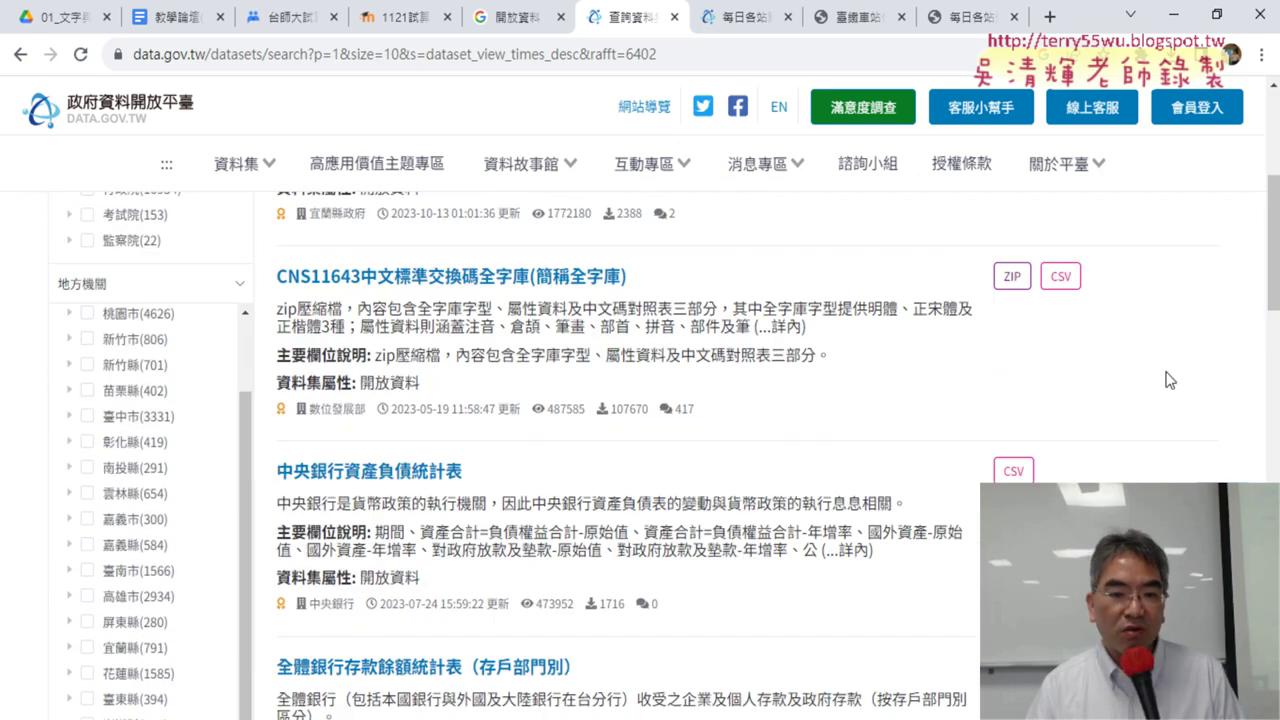
scroll(1170, 380, "down", 5)
scroll(1170, 380, "down", 3)
scroll(1170, 380, "down", 4)
scroll(1170, 380, "down", 3)
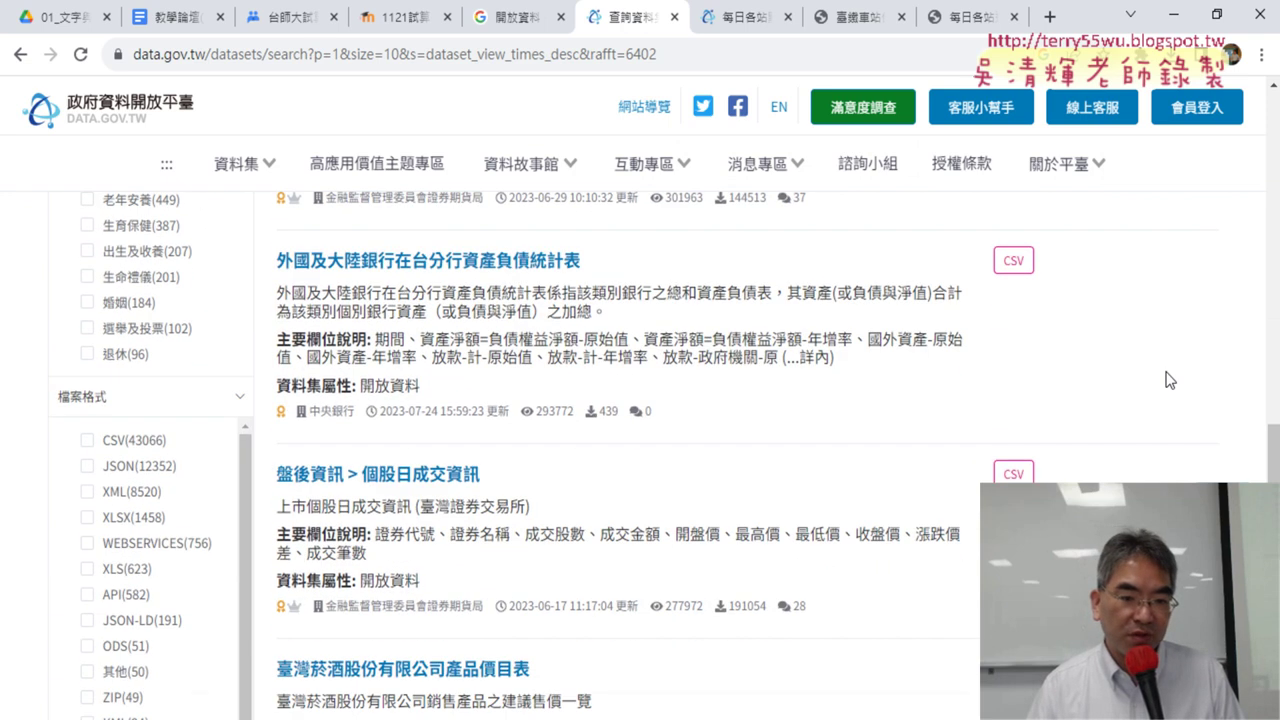
scroll(1170, 380, "down", 3)
scroll(1170, 380, "down", 1)
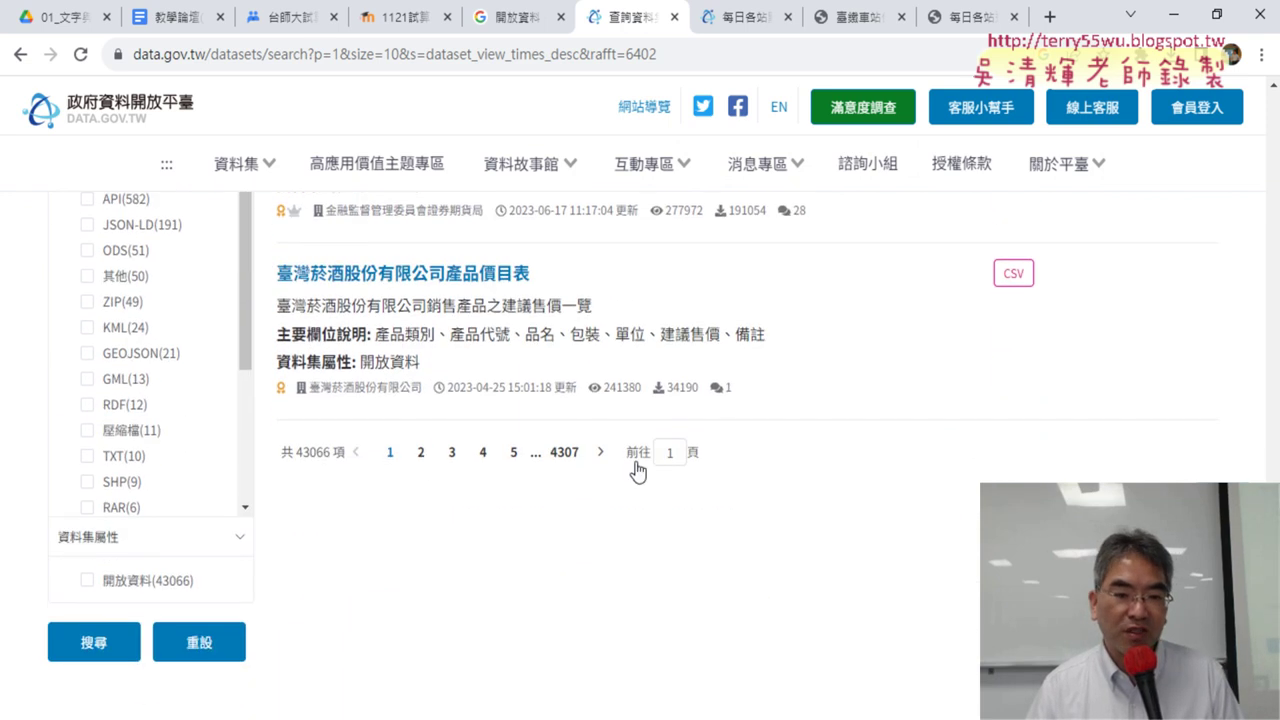
left_click(418, 454)
scroll(734, 471, "down", 2)
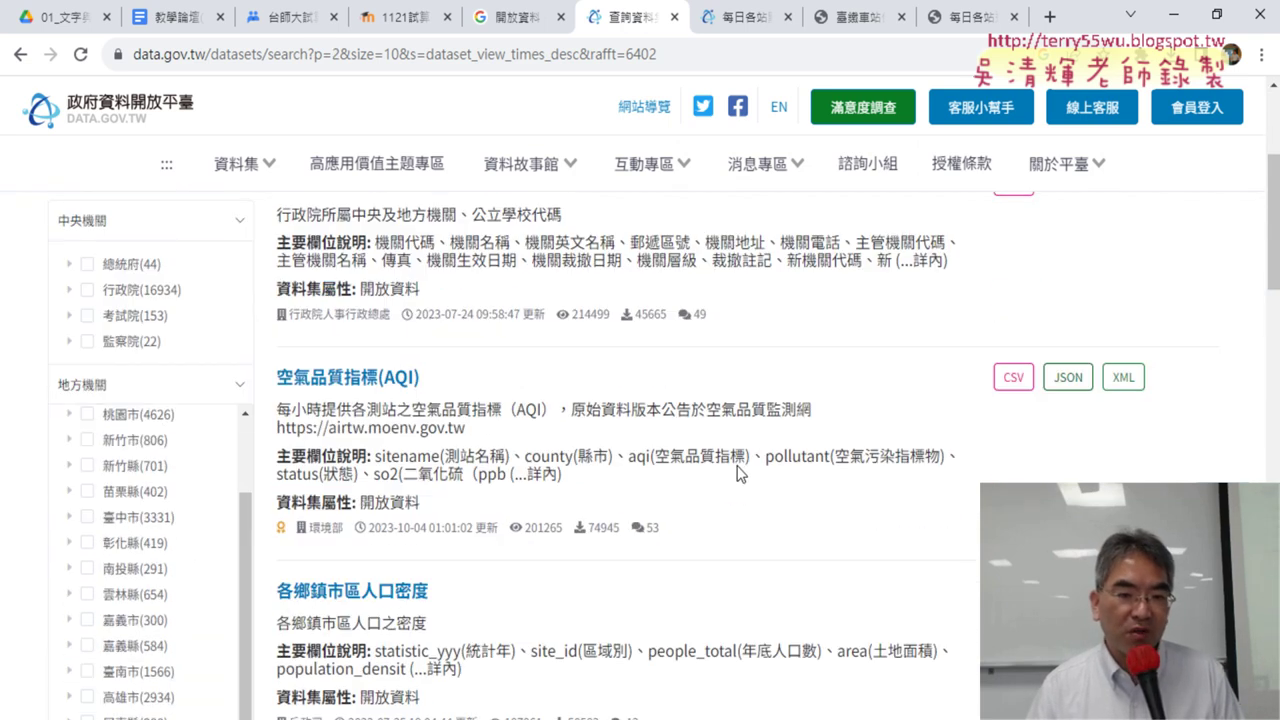
scroll(886, 464, "down", 1)
scroll(886, 471, "down", 1)
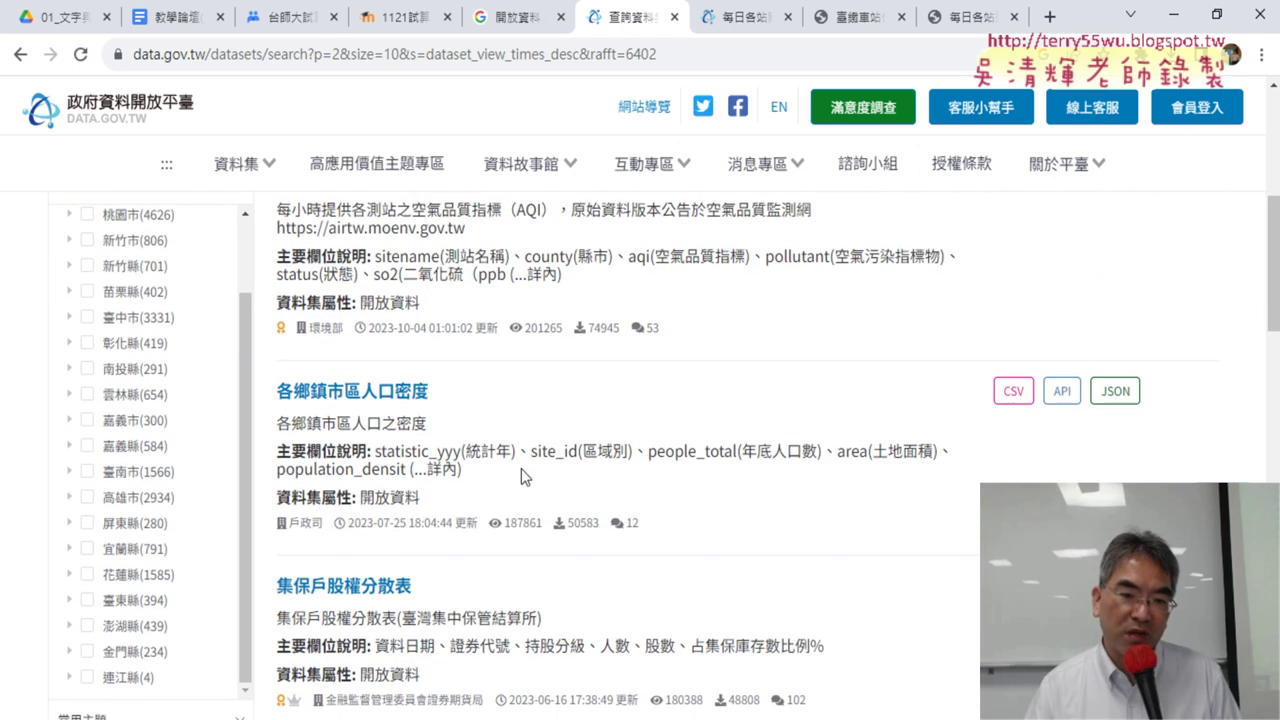
left_click_drag(461, 400, 276, 392)
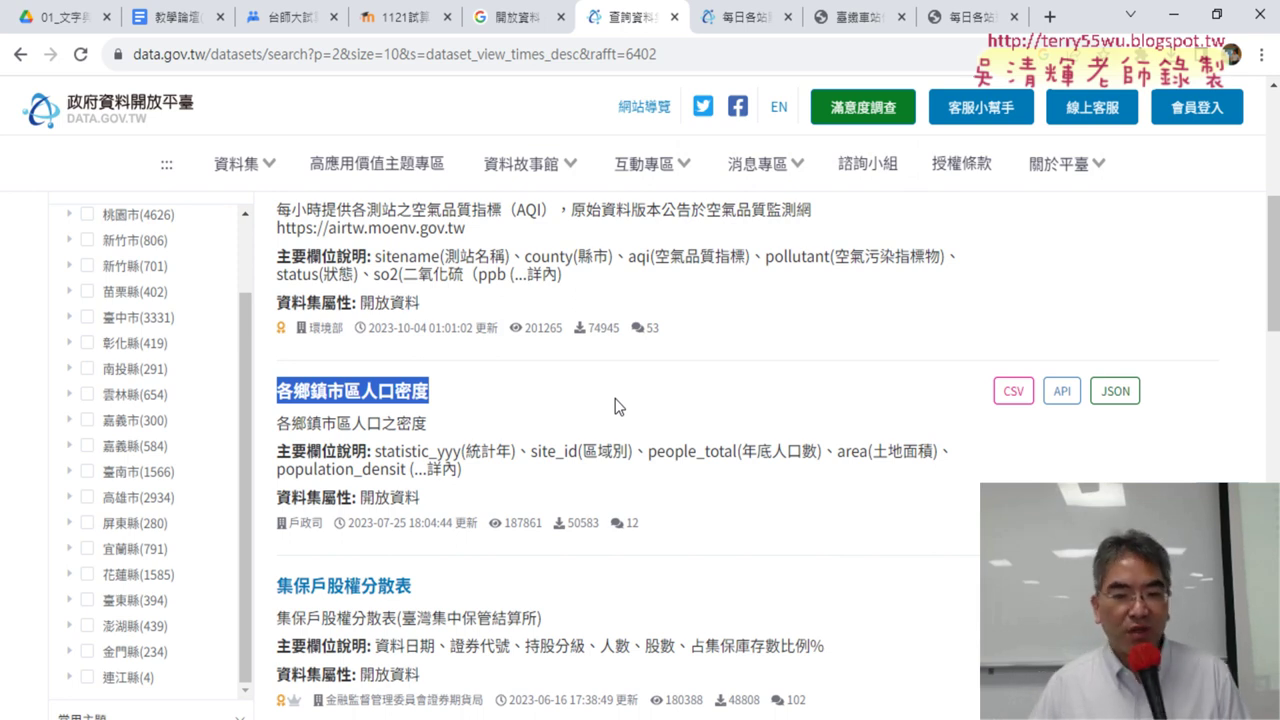
Scroll to the iTaiwan公共區域免費服務無線上網熱點 dataset and highlight its title.
scroll(872, 366, "down", 1)
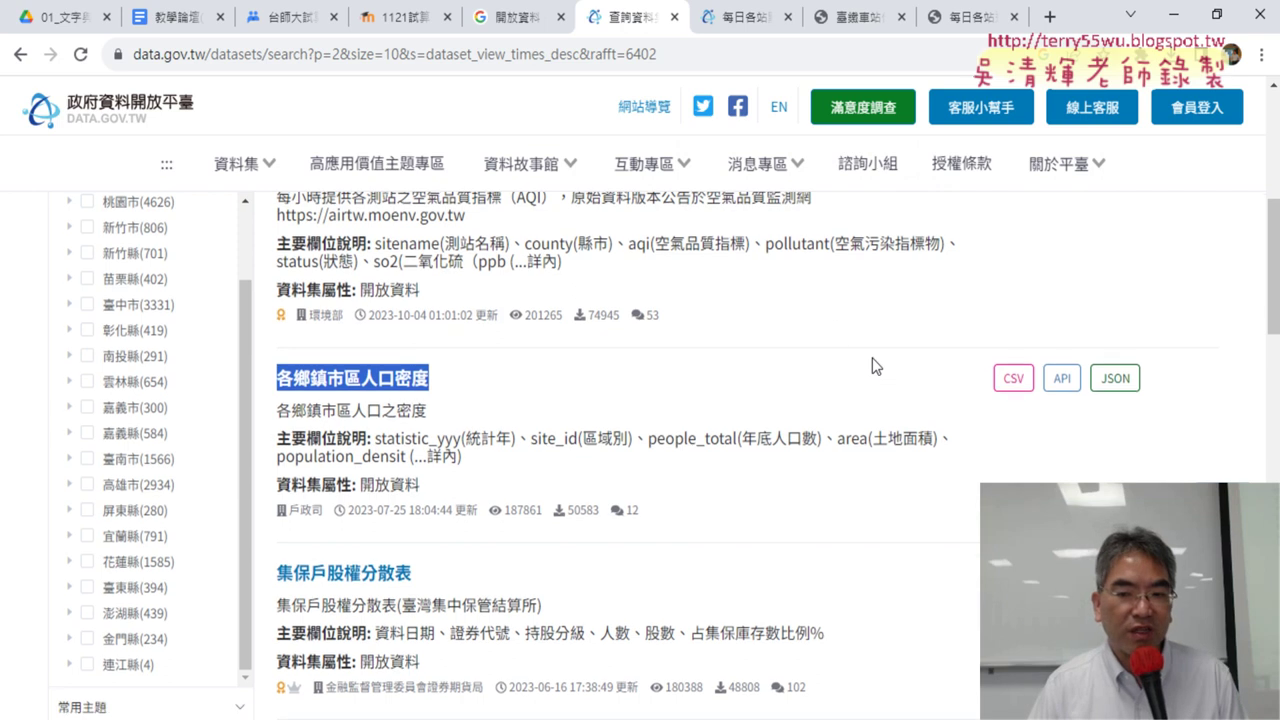
scroll(620, 274, "down", 4)
scroll(560, 290, "up", 3)
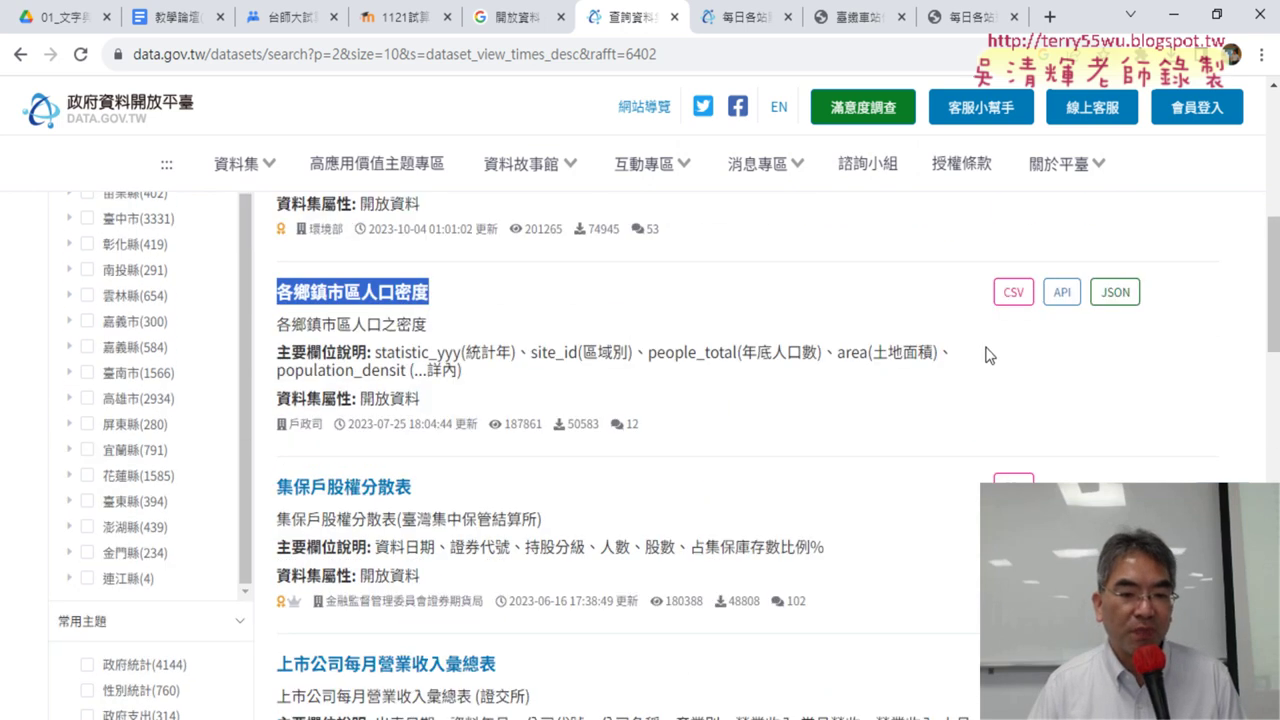
scroll(985, 352, "down", 4)
scroll(978, 347, "down", 2)
scroll(979, 352, "down", 2)
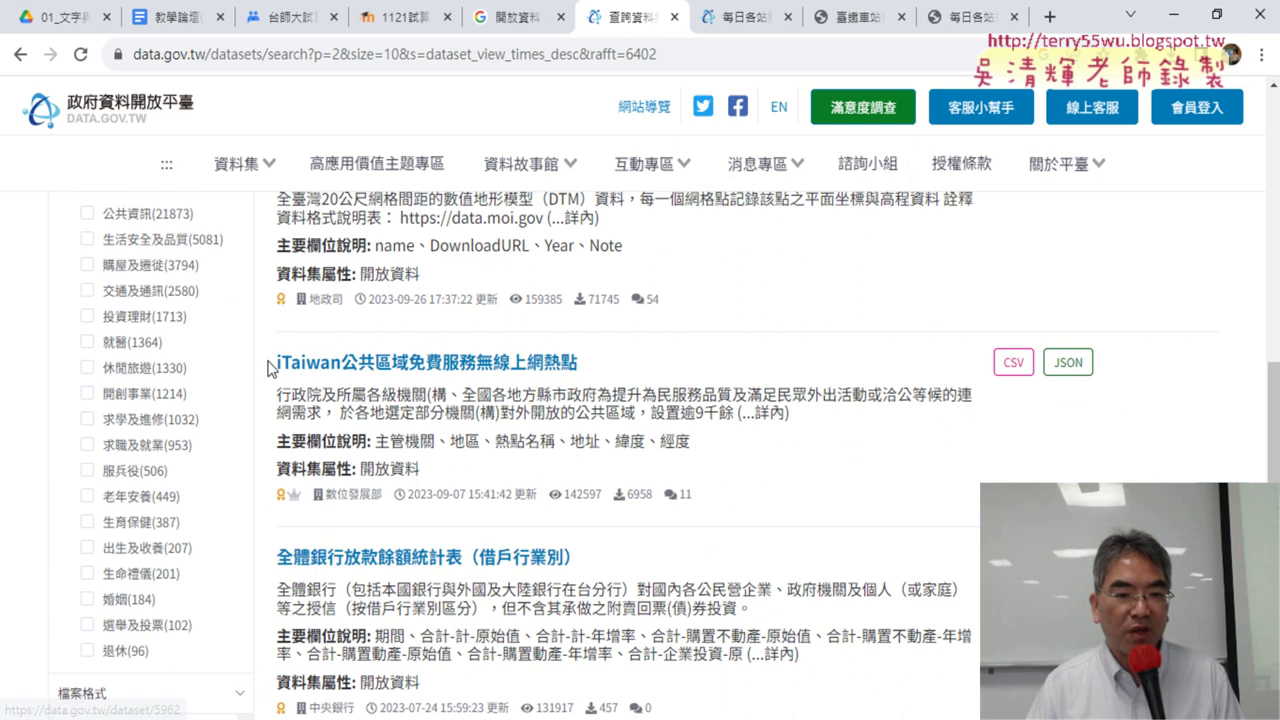
left_click_drag(268, 367, 668, 368)
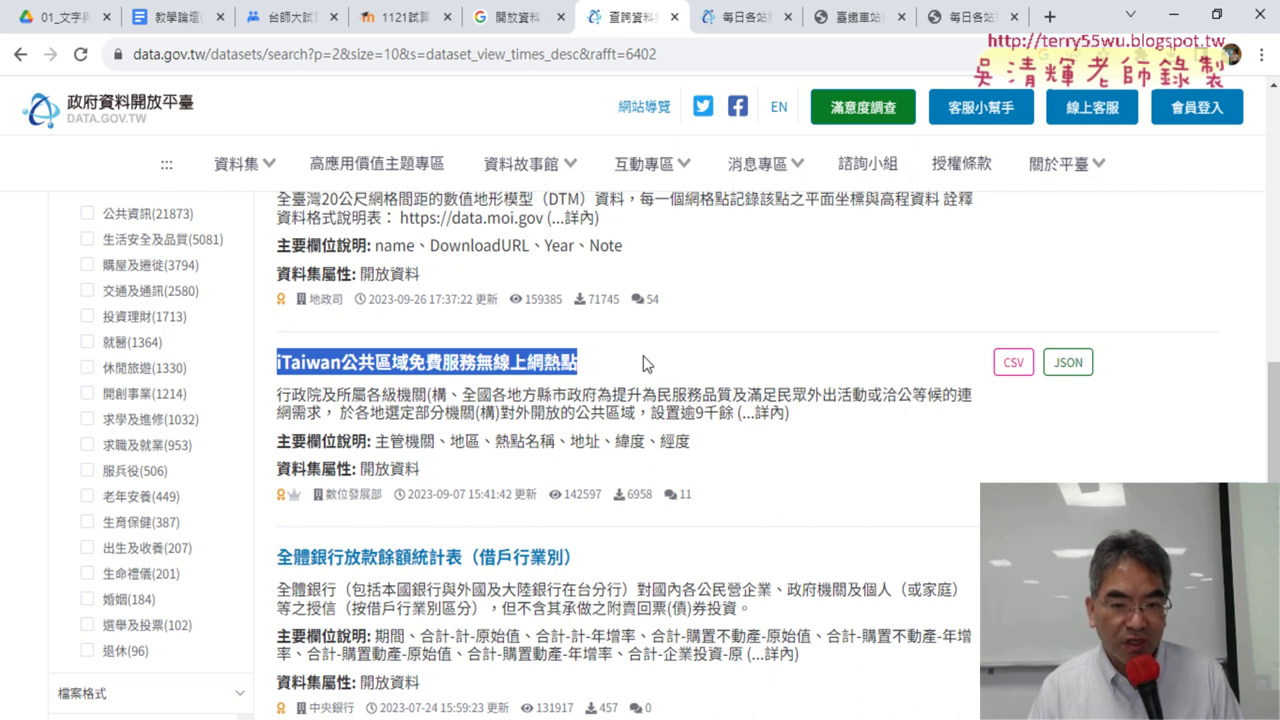
Highlight its main field names, starting with 地區, and the 9千餘 hotspot count.
double_click(455, 440)
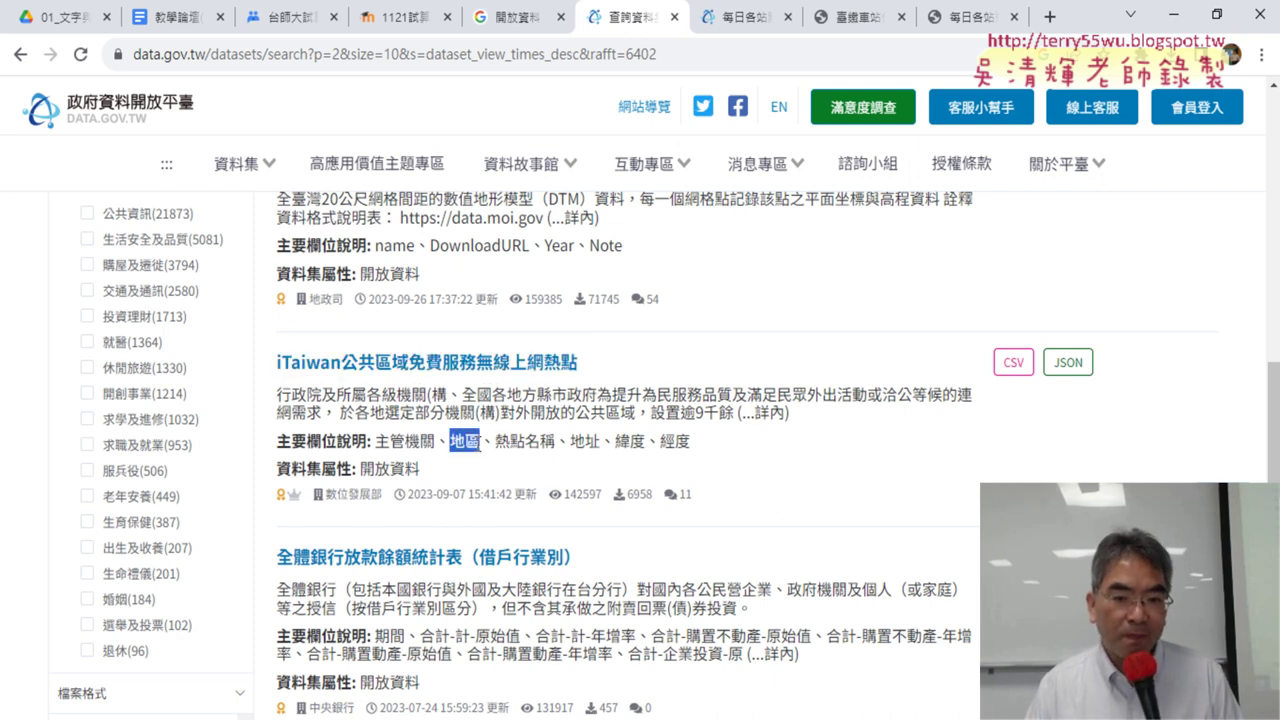
left_click_drag(495, 446, 592, 447)
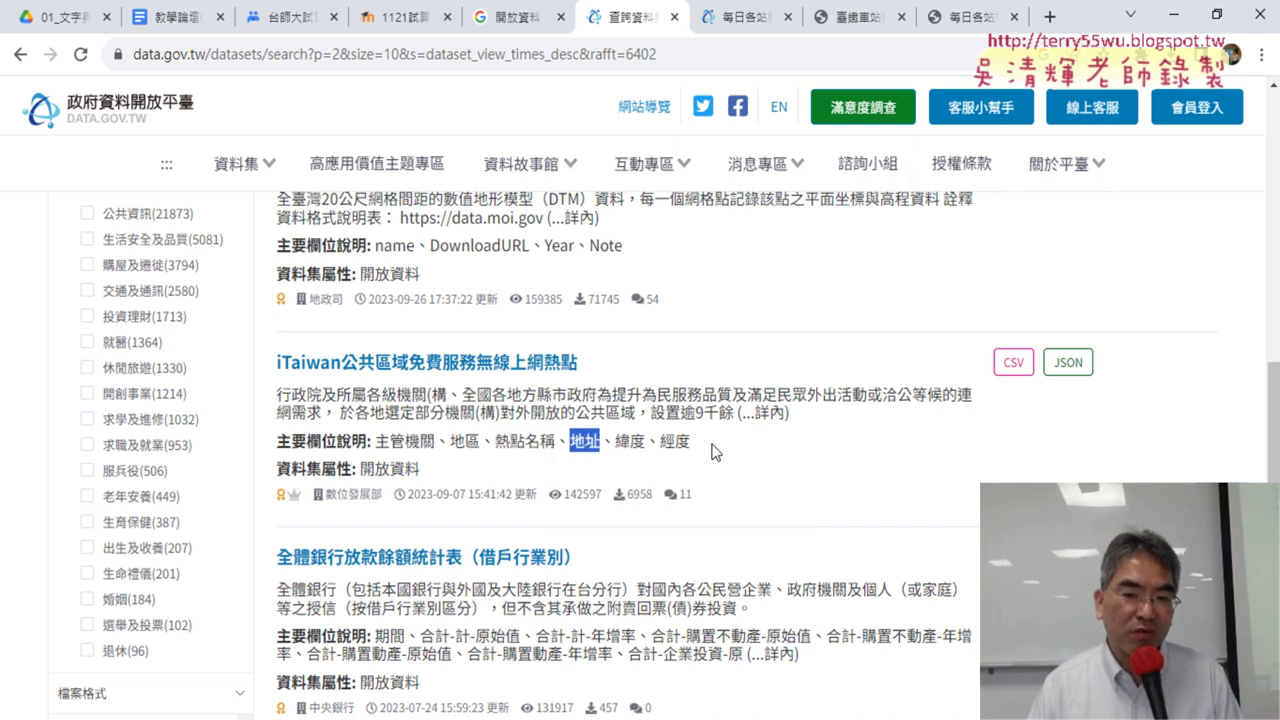
left_click_drag(713, 447, 372, 444)
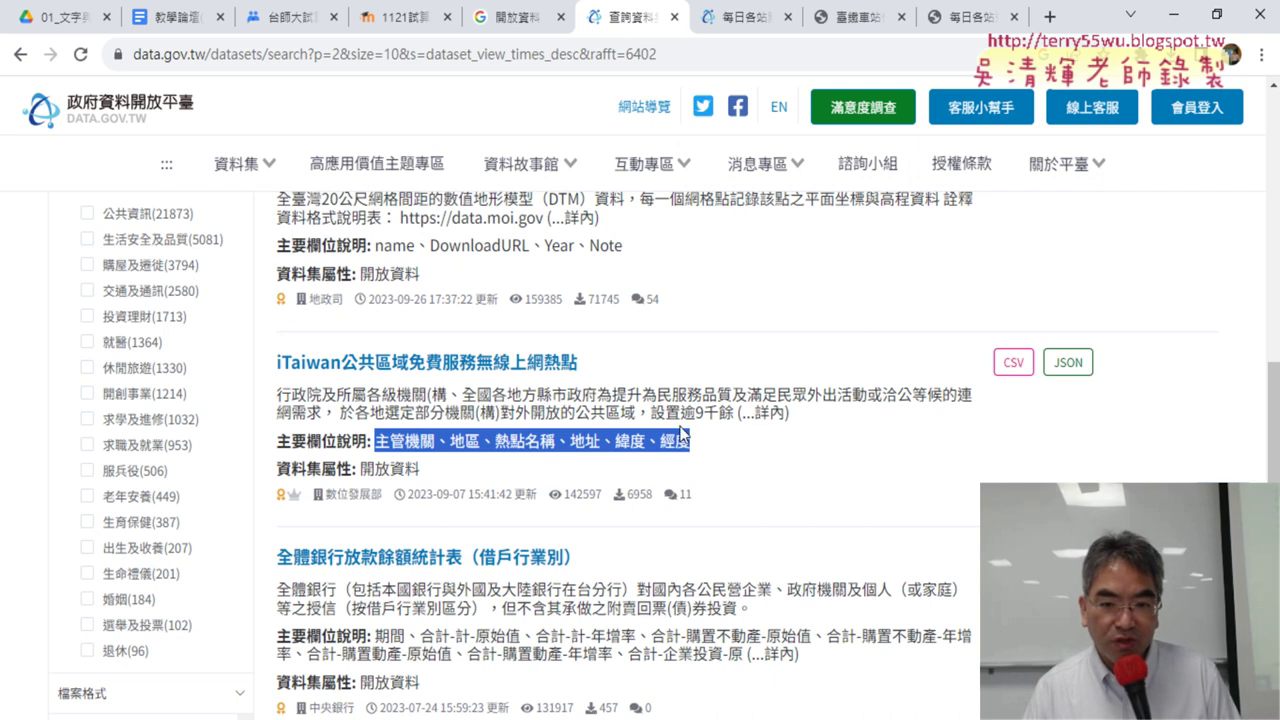
left_click_drag(697, 414, 735, 420)
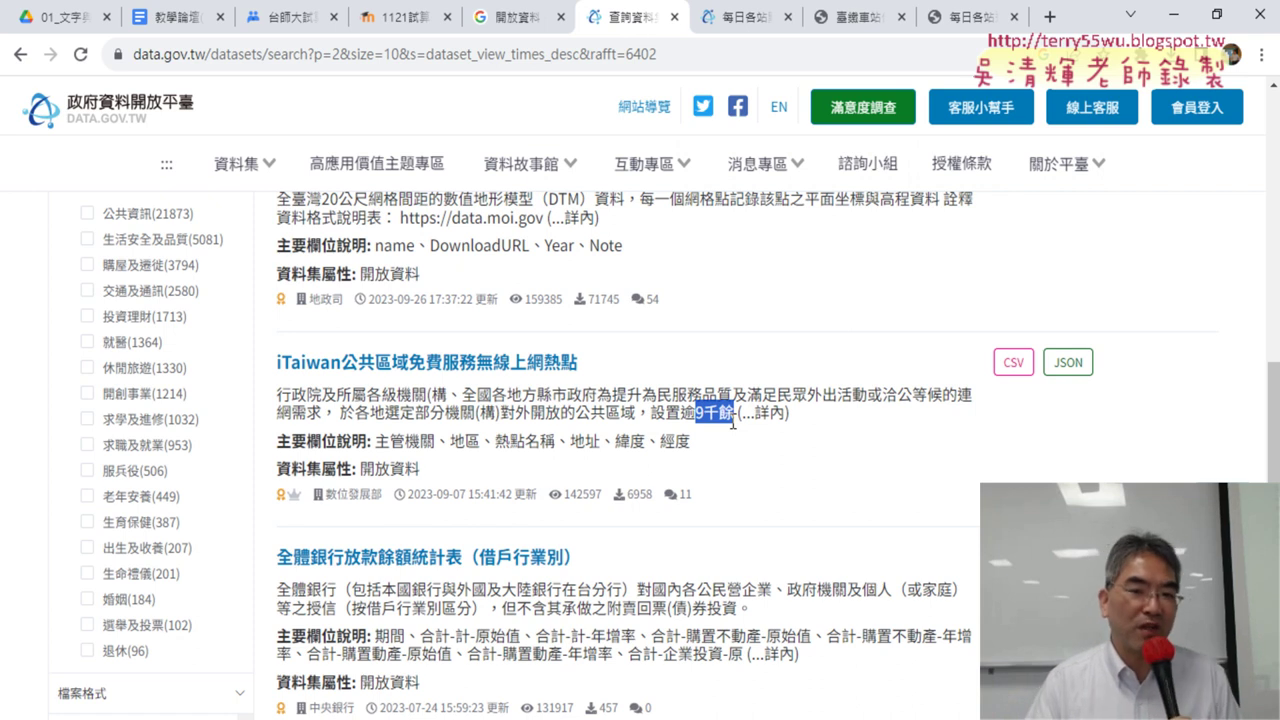
Open the iTaiwan hotspot dataset page in a new tab and download itw_tw.json.
left_click(540, 362)
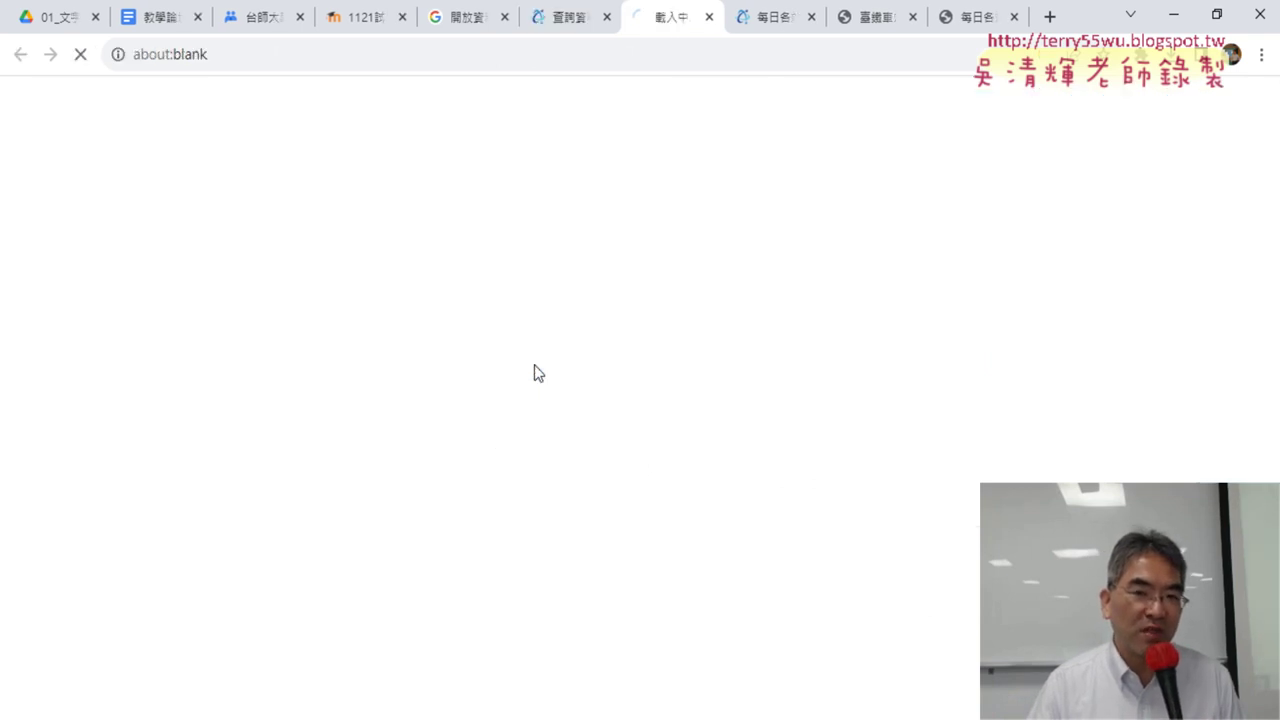
scroll(548, 375, "down", 3)
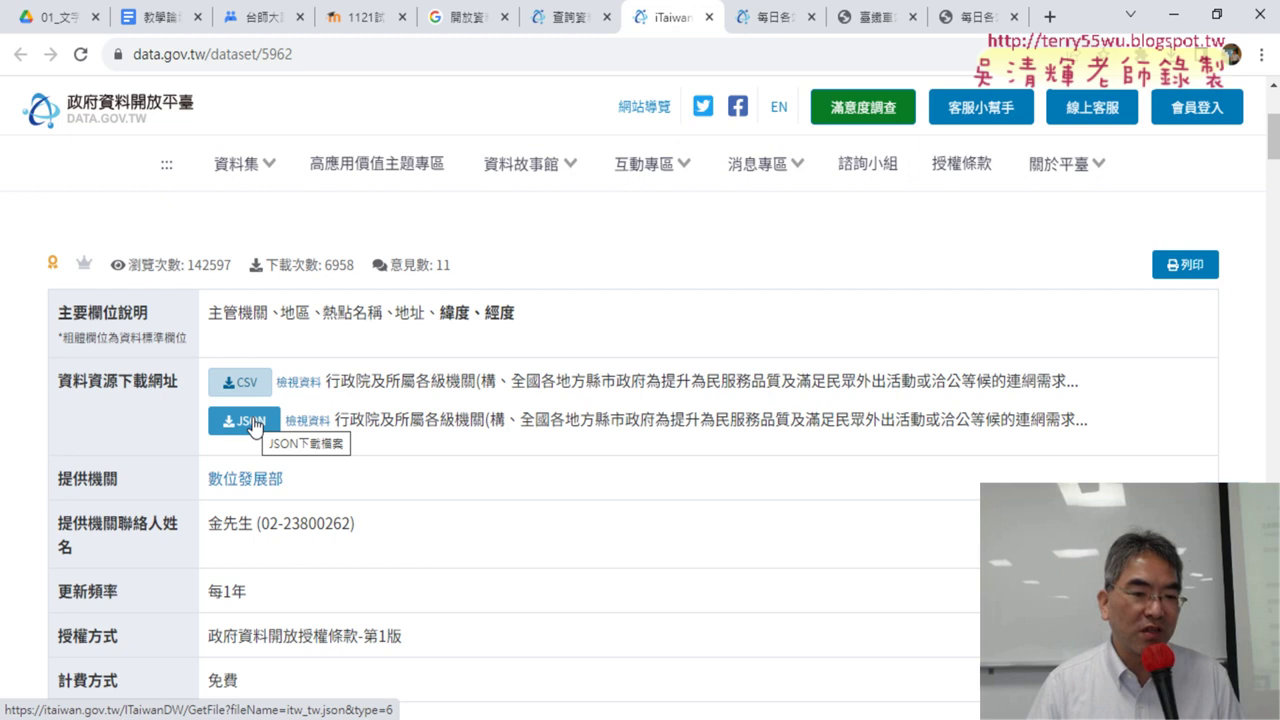
left_click(253, 424)
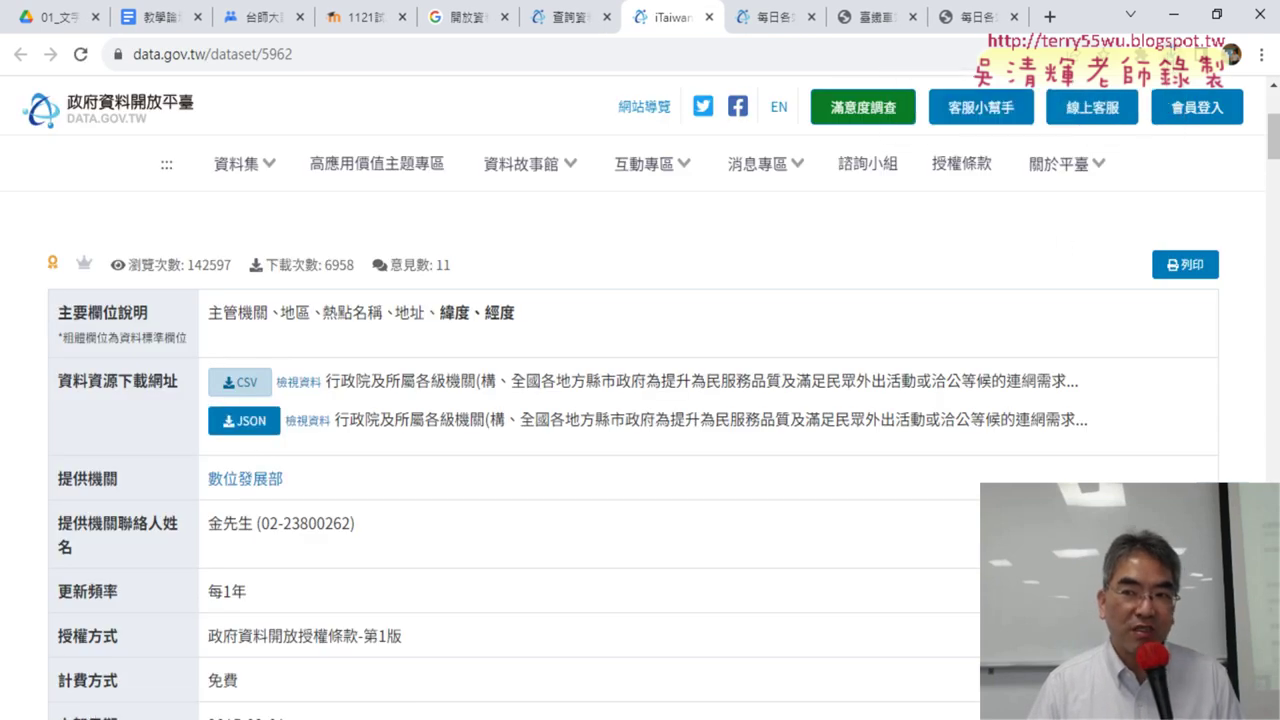
Open the downloaded itw_tw.json from its folder in 記事本 and enlarge the window.
left_click(1196, 54)
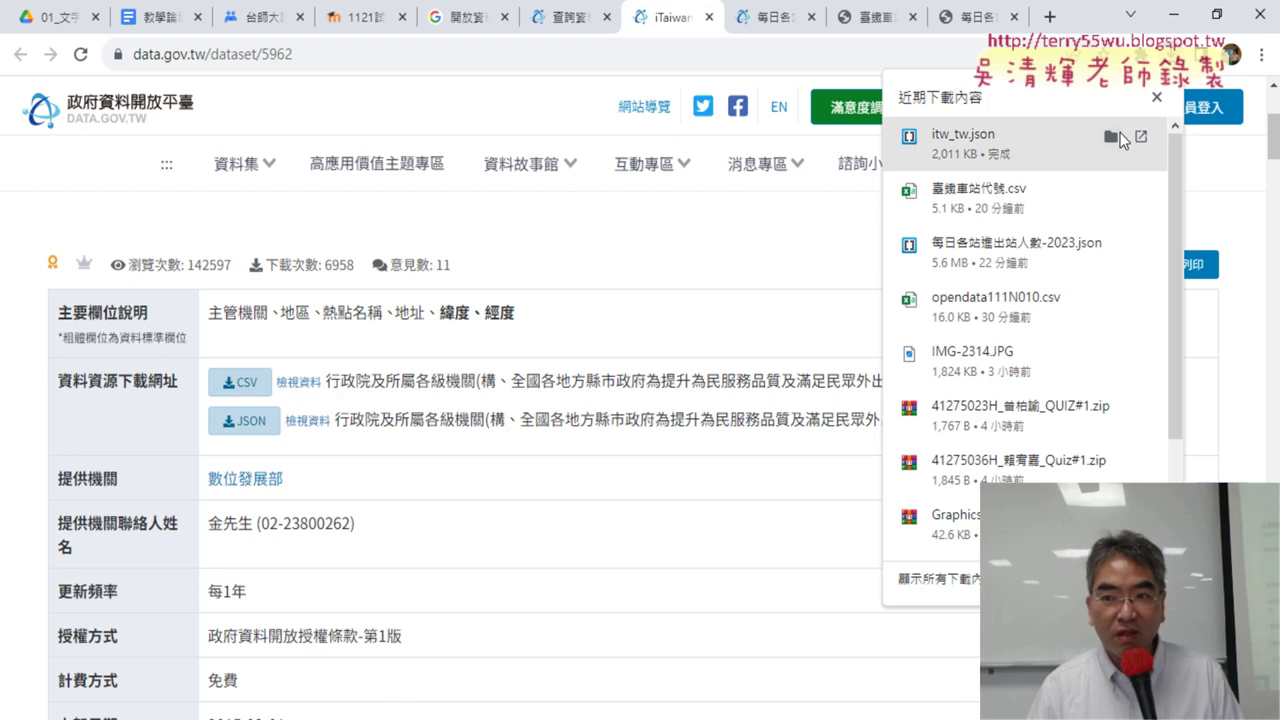
left_click(1112, 137)
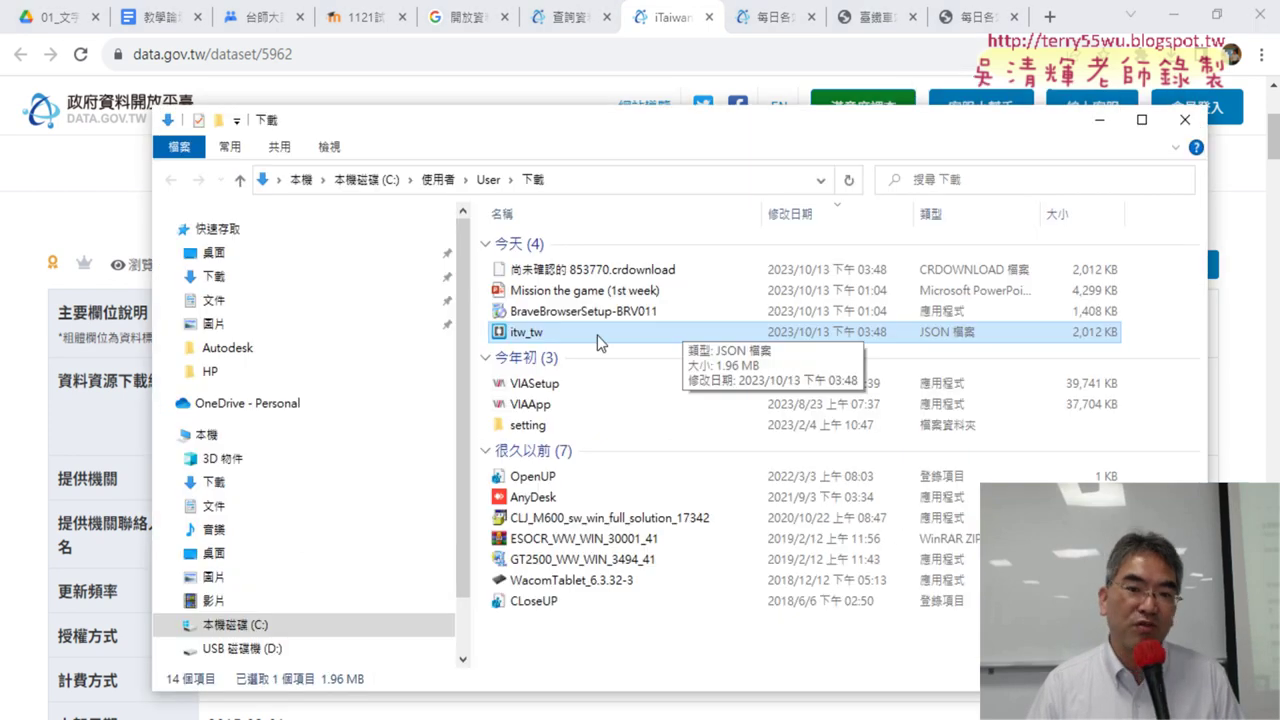
right_click(546, 337)
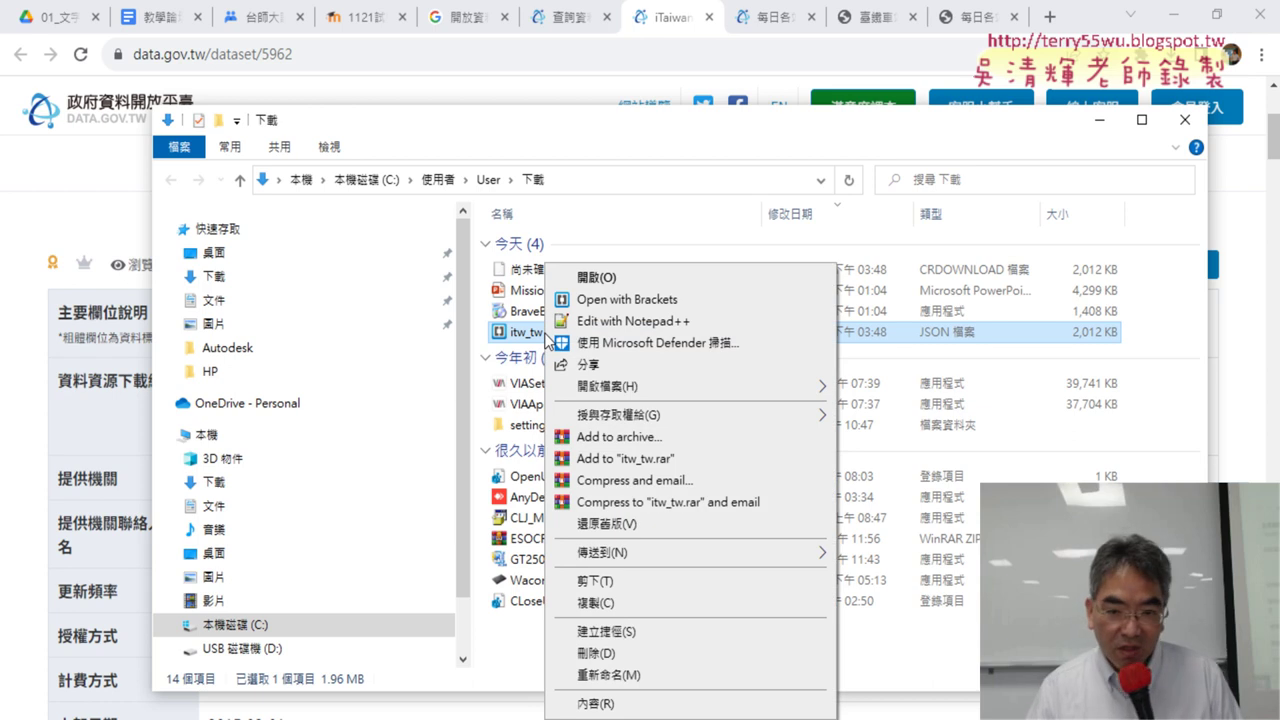
mouse_move(607, 386)
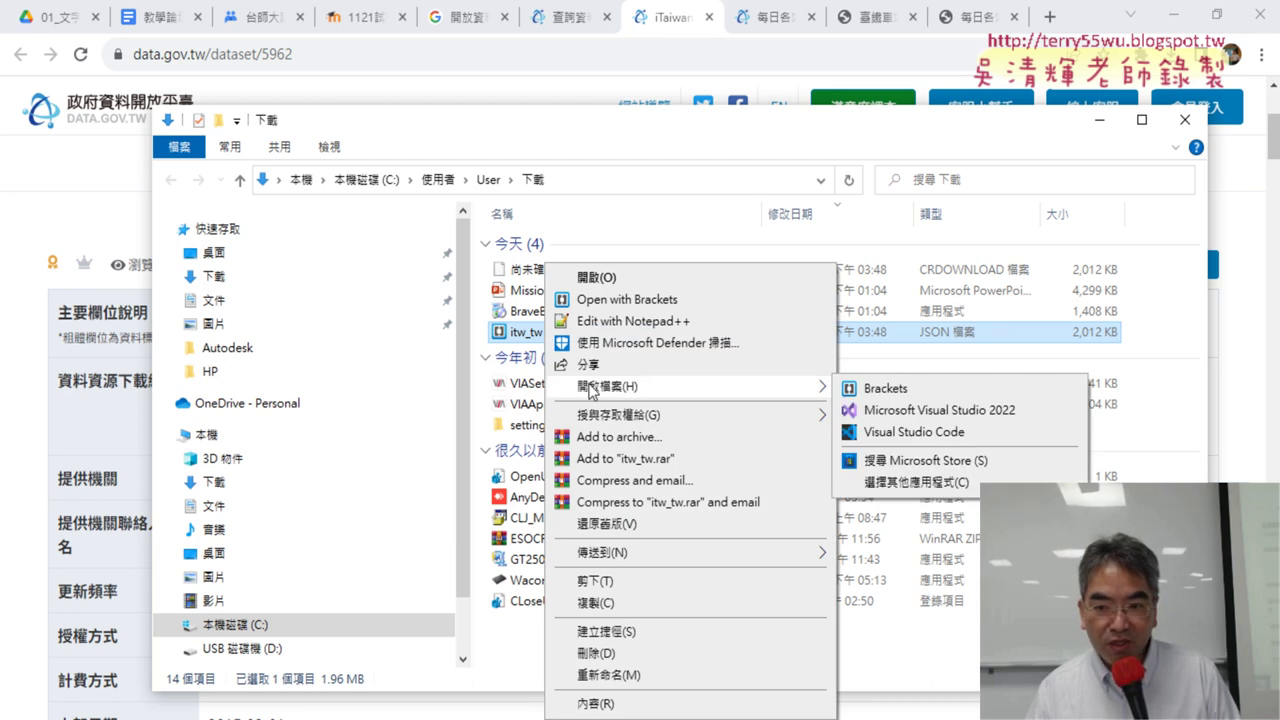
left_click(905, 481)
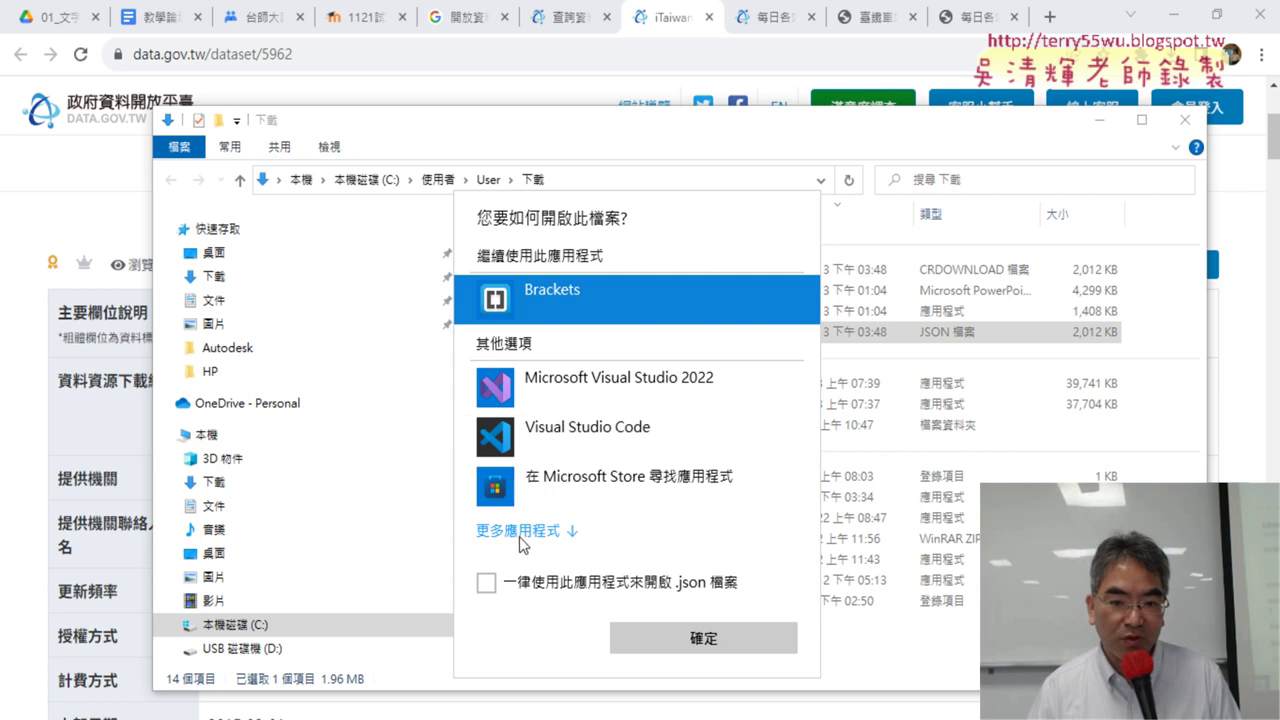
left_click(560, 530)
scroll(590, 540, "down", 5)
scroll(592, 535, "down", 8)
scroll(594, 525, "down", 4)
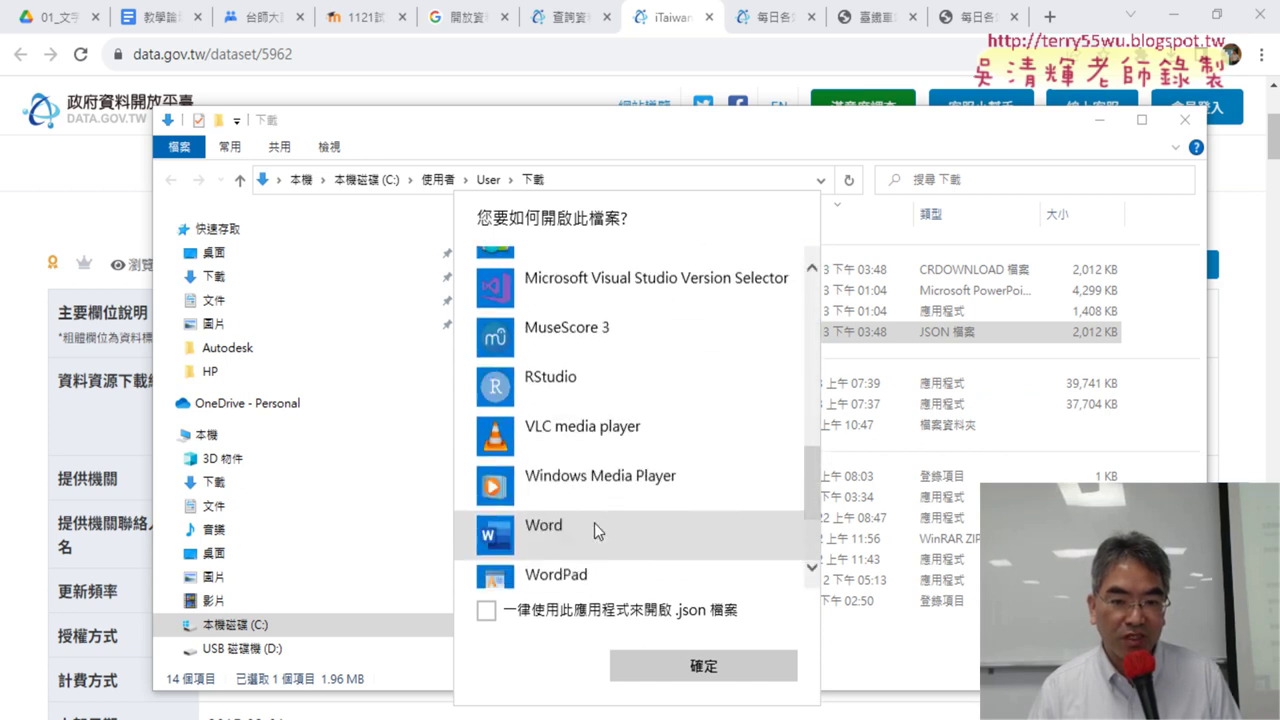
scroll(594, 523, "down", 3)
left_click(533, 515)
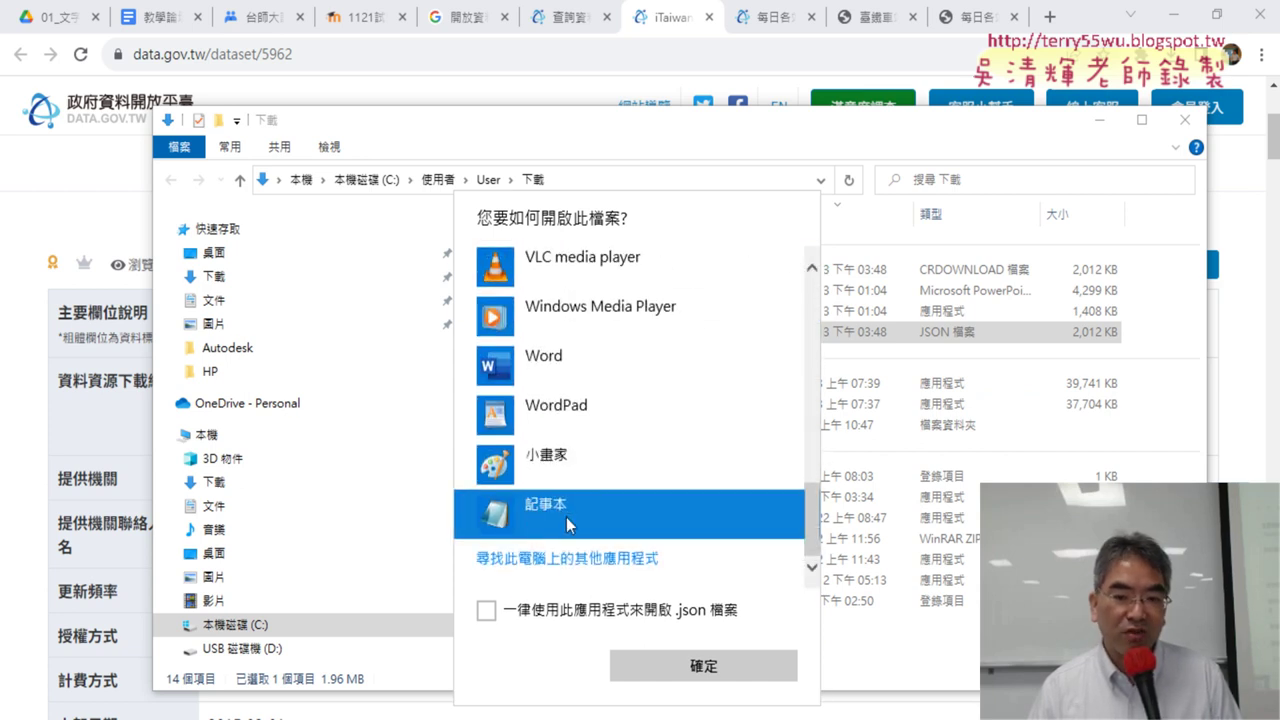
left_click(692, 668)
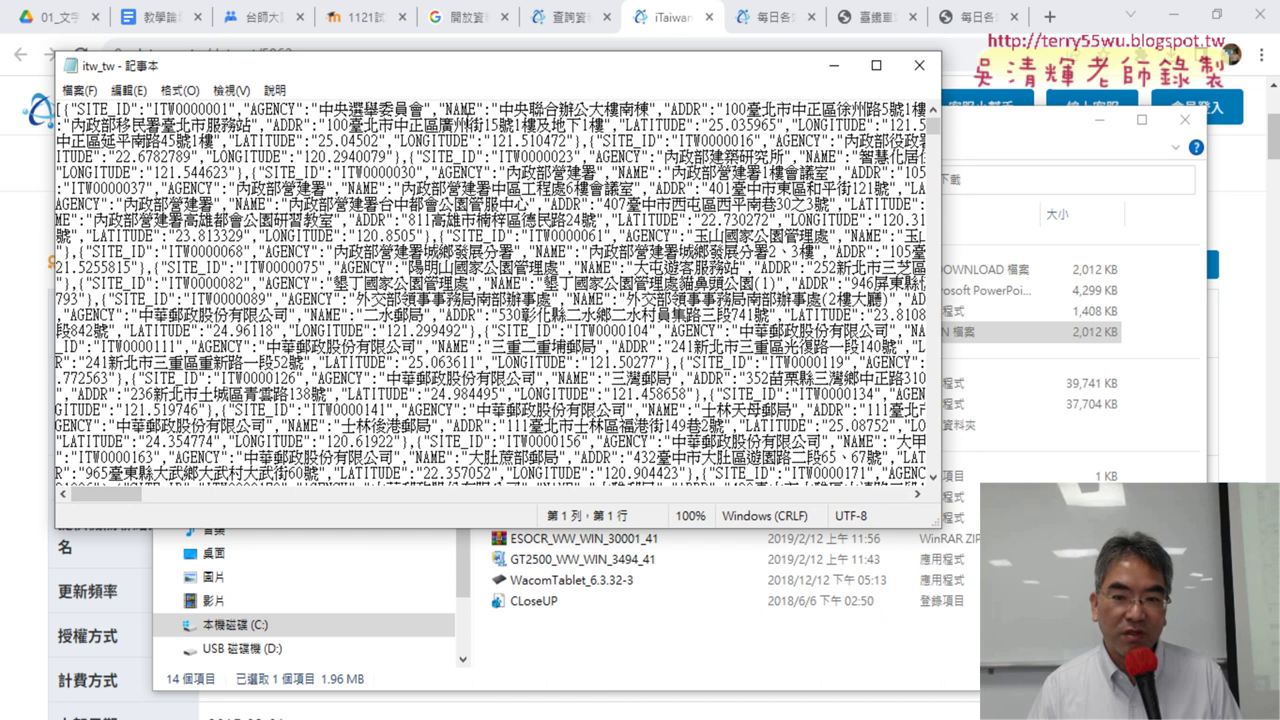
mouse_move(940, 527)
left_mouse_down()
mouse_move(1186, 663)
mouse_move(1230, 672)
left_mouse_up()
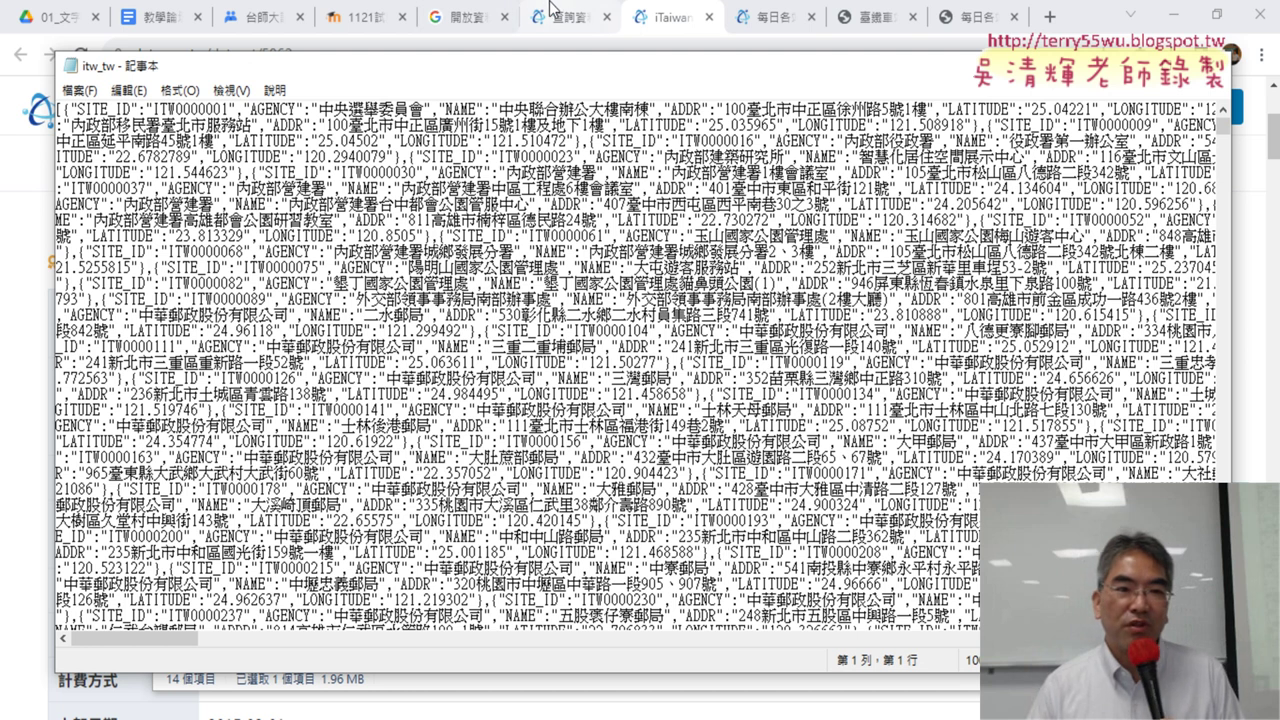
Close Notepad, load itw_tw.json into a new Chrome tab, and zoom in twice.
left_click(1222, 72)
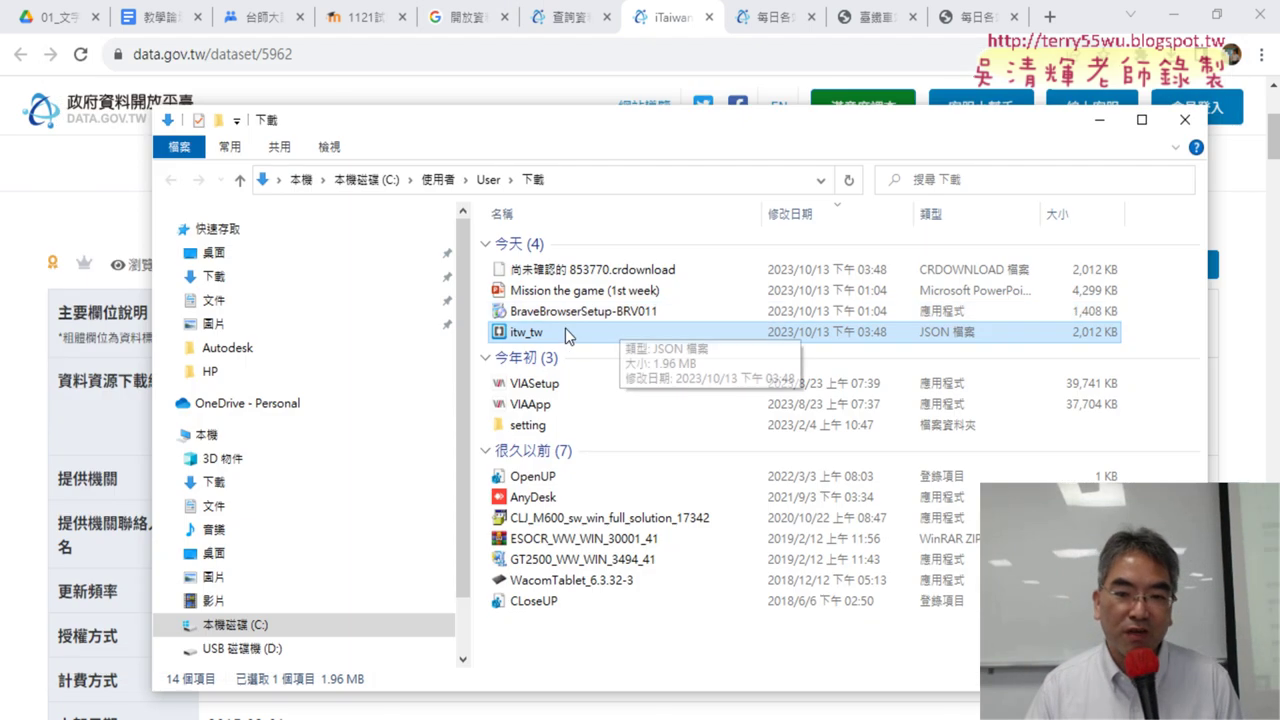
left_click_drag(560, 343, 1033, 30)
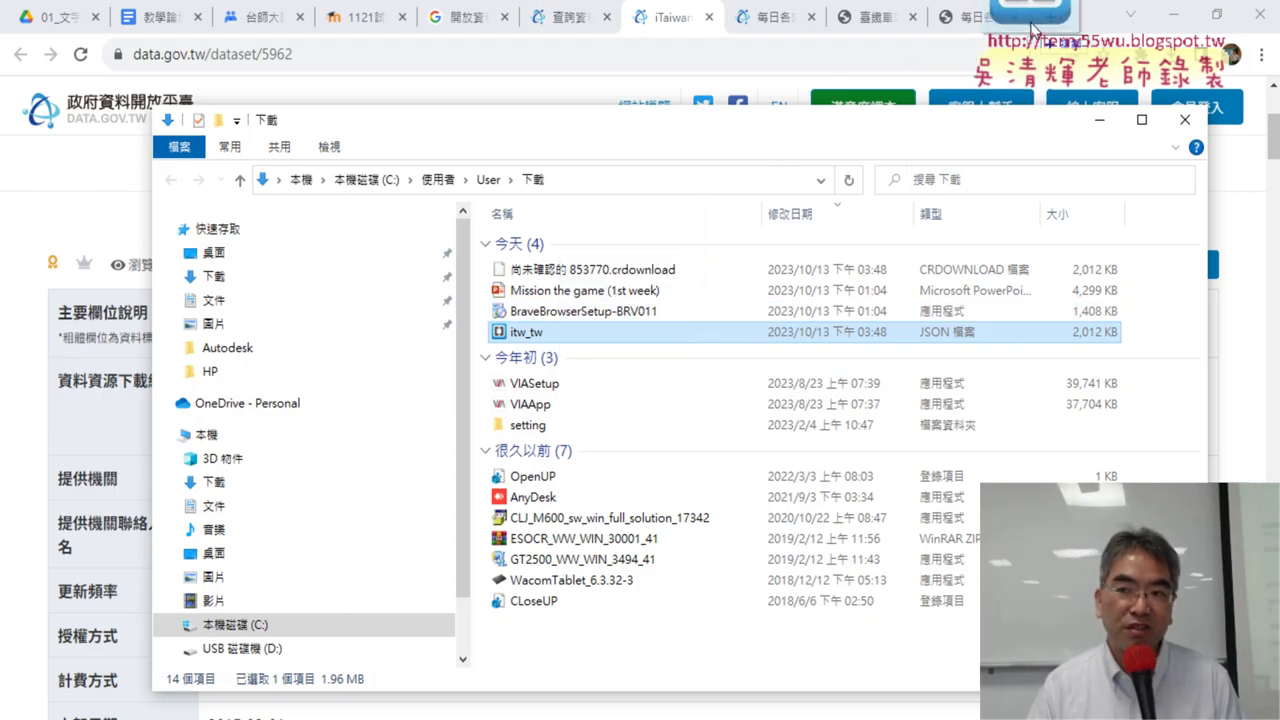
left_click_drag(1033, 30, 1036, 33)
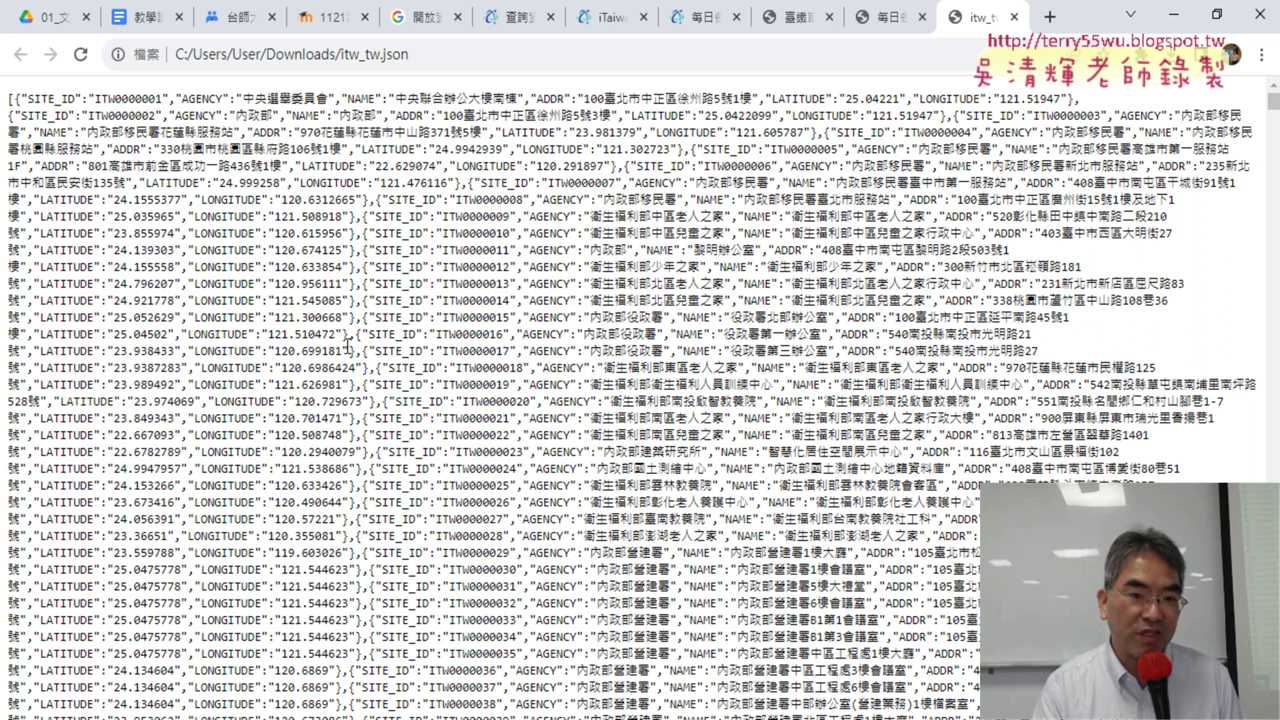
key("ctrl+plus")
key("ctrl+plus")
key("ctrl+plus")
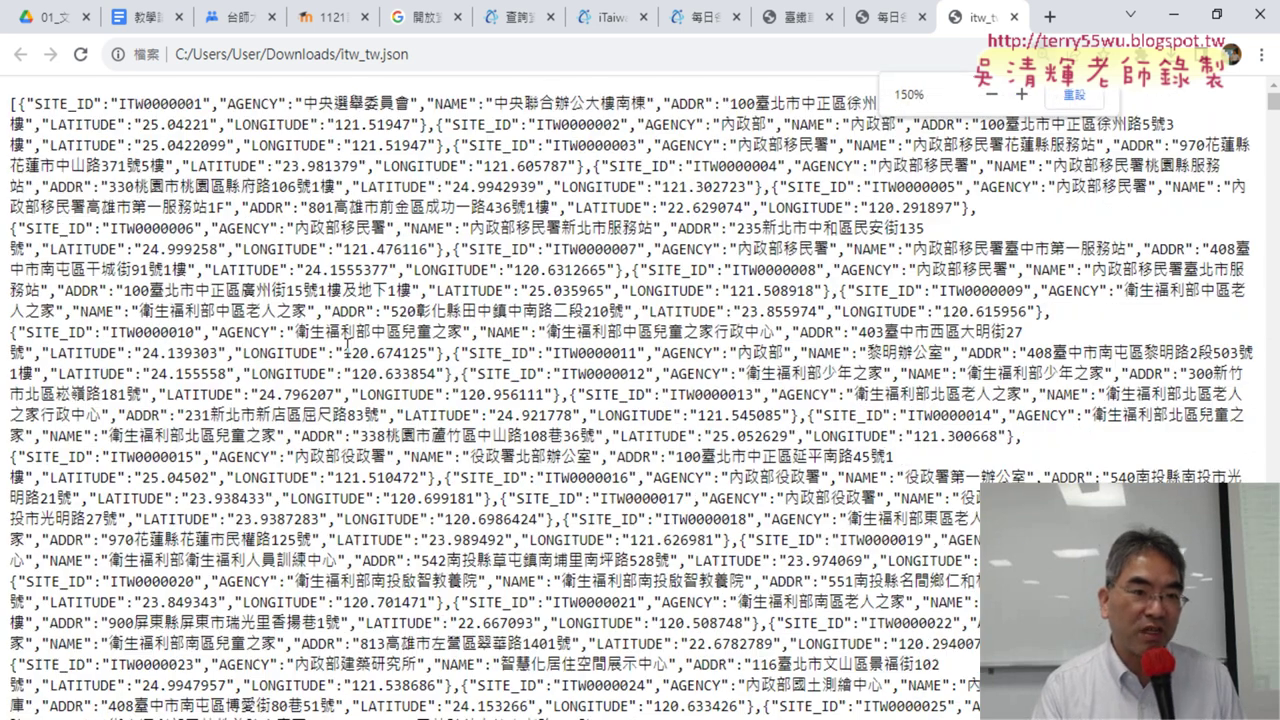
key("ctrl+plus")
key("ctrl+plus")
key("ctrl+plus")
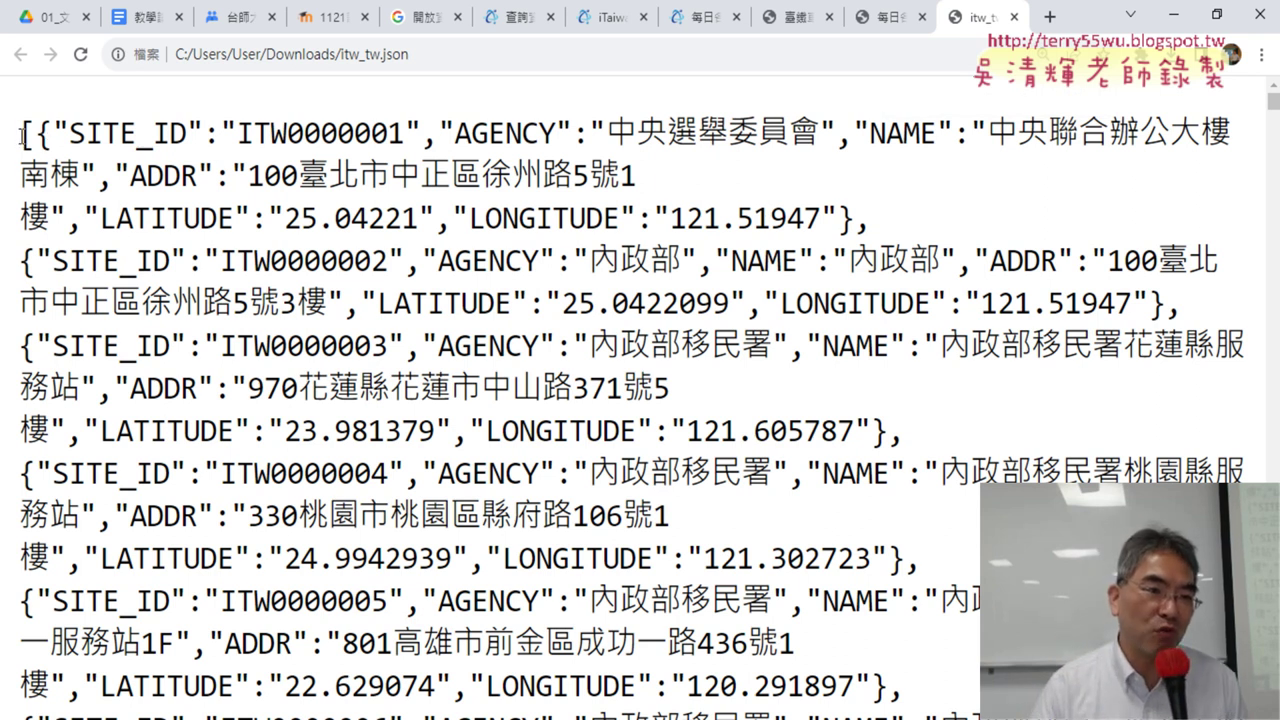
Highlight the opening bracket, SITE_ID, ITW0000001 and AGENCY, then select the whole first record.
left_click_drag(17, 133, 52, 133)
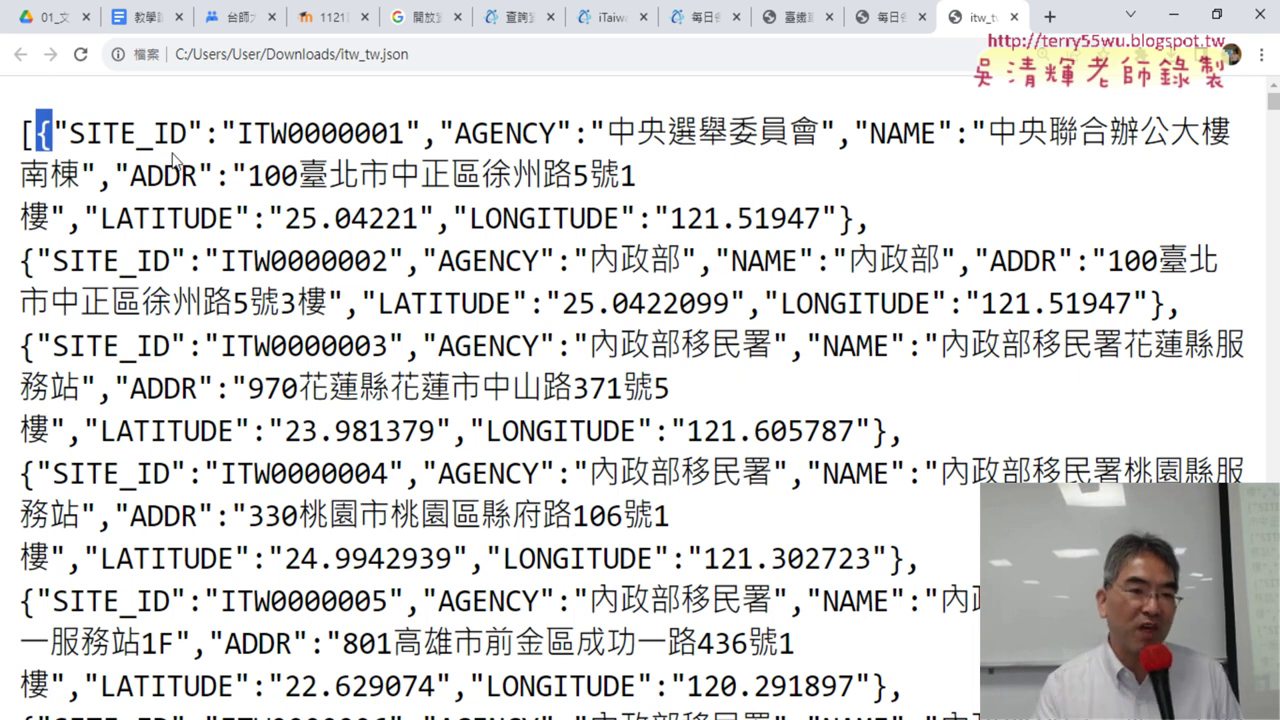
left_click_drag(206, 133, 58, 130)
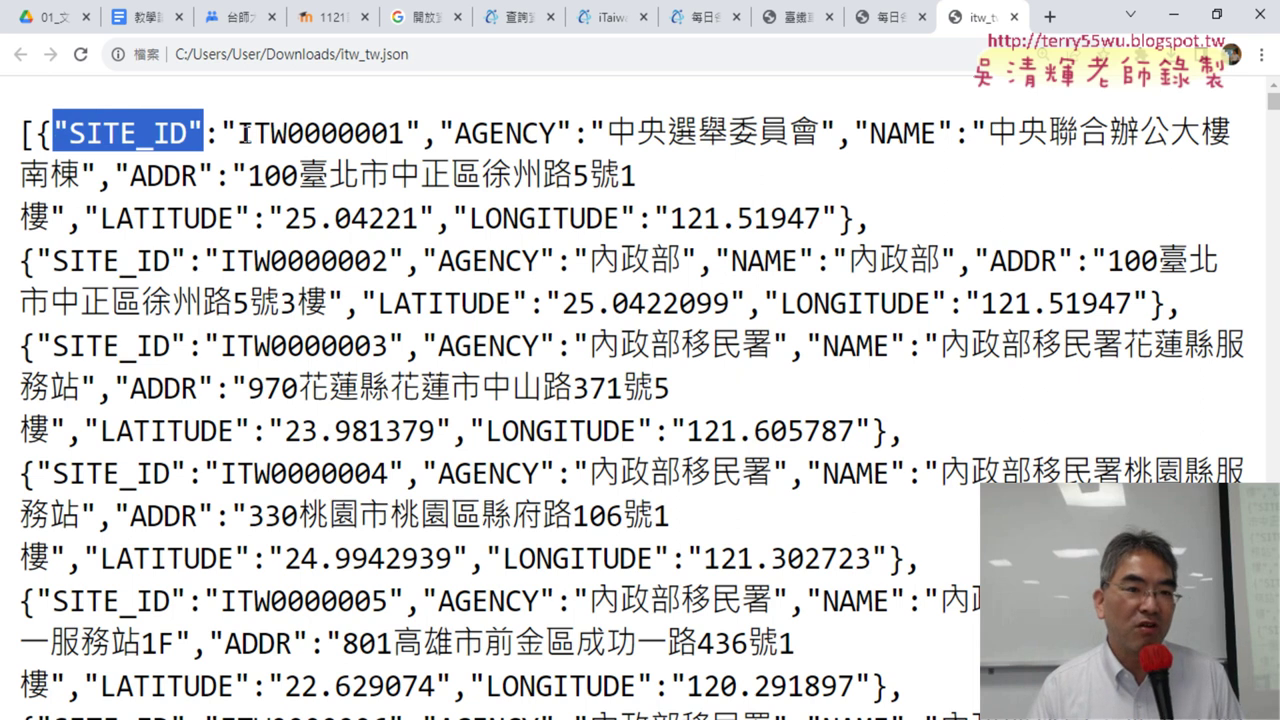
left_click_drag(224, 133, 422, 133)
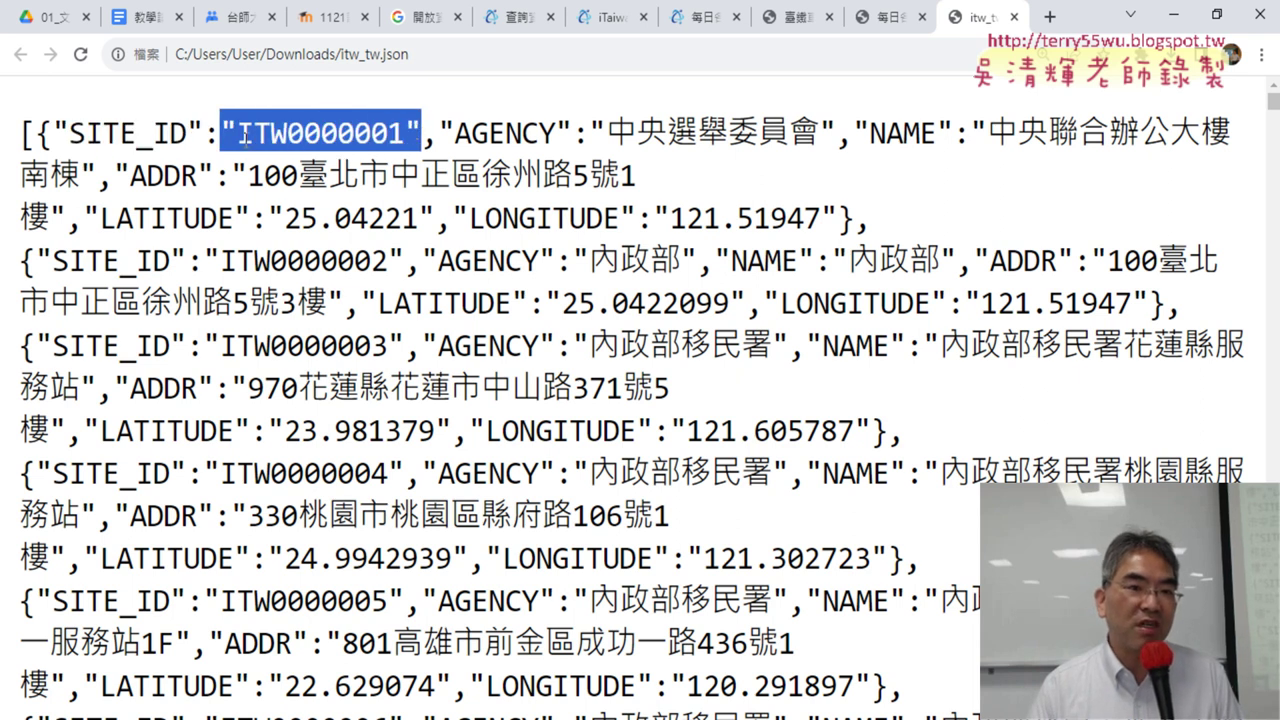
left_click_drag(206, 133, 56, 131)
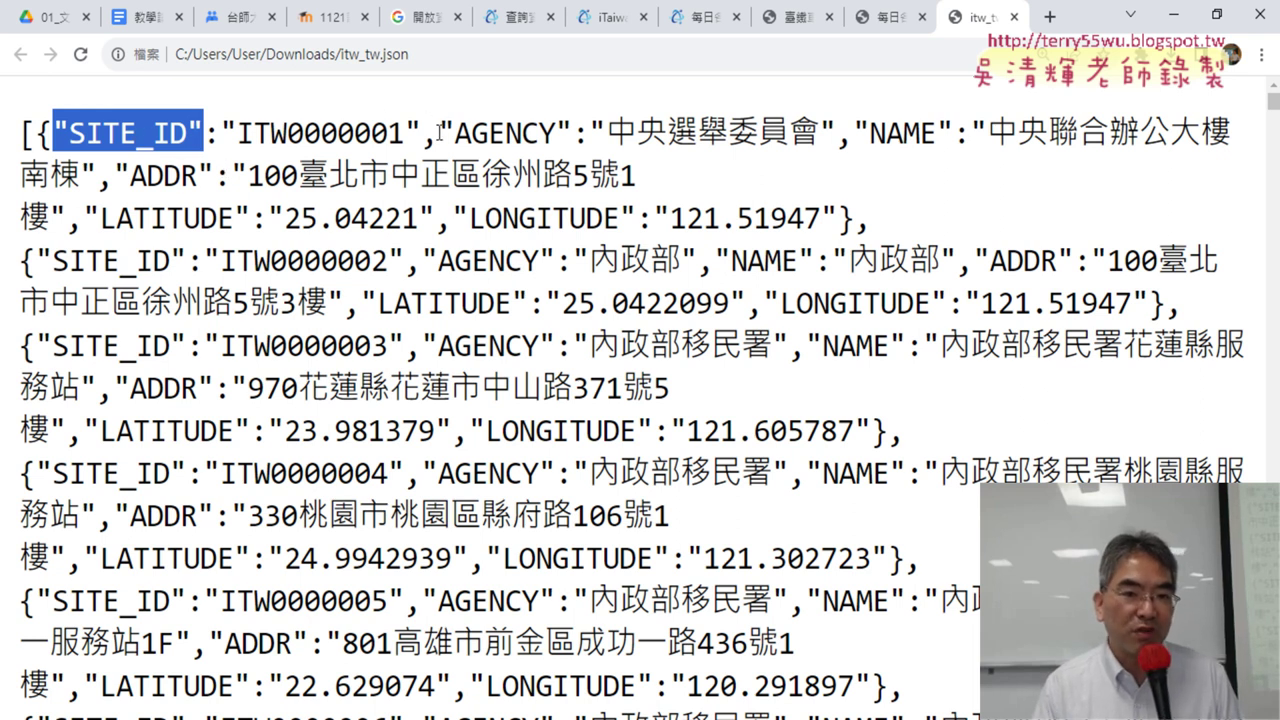
left_click_drag(439, 132, 576, 121)
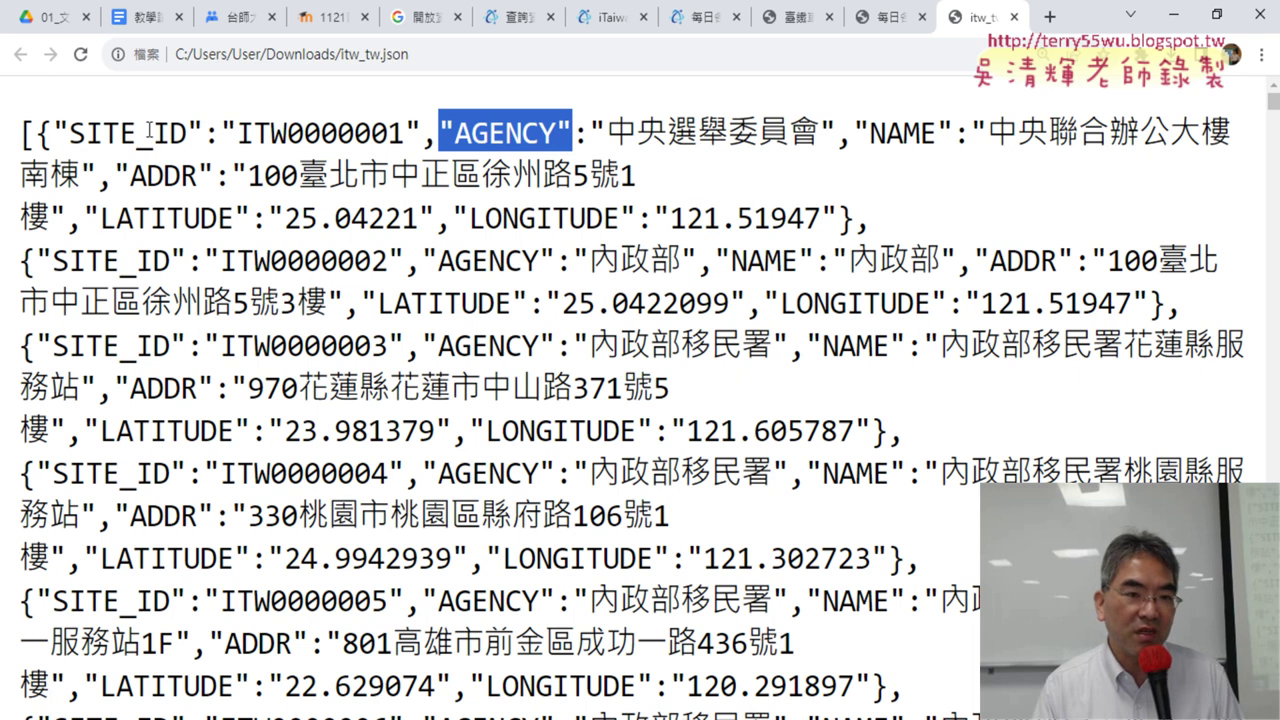
left_click_drag(53, 132, 204, 132)
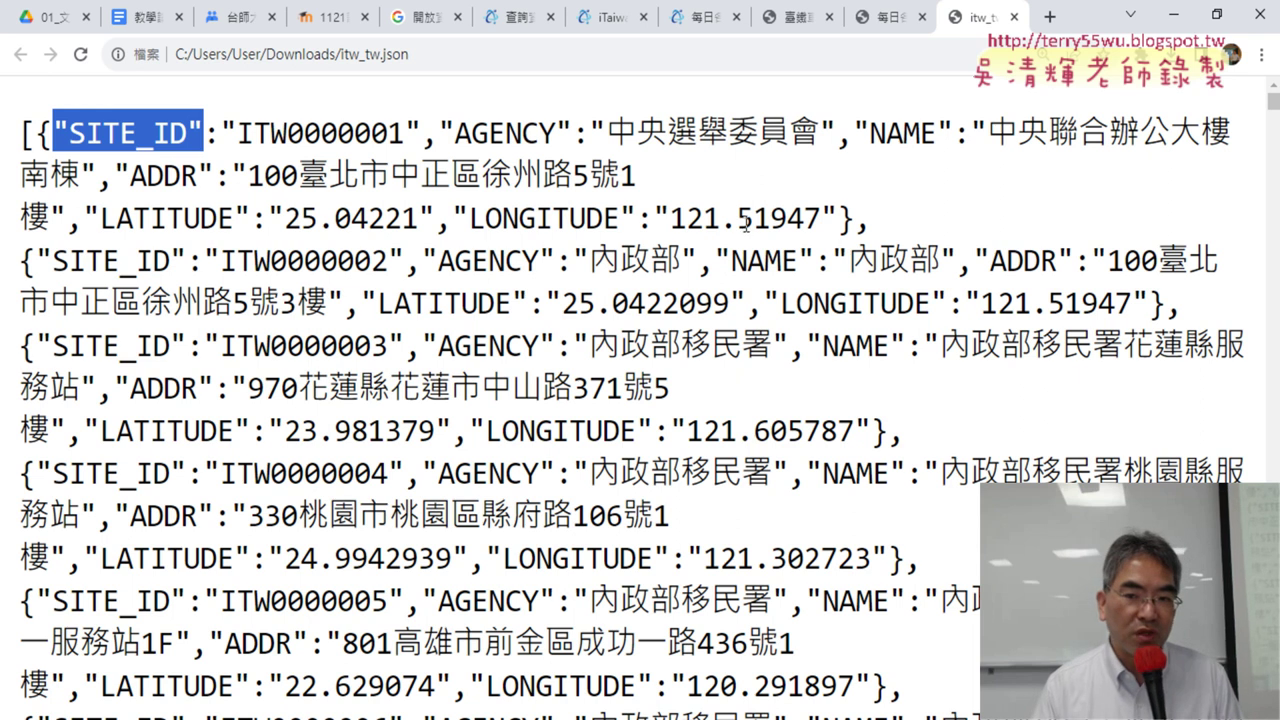
mouse_move(857, 219)
left_mouse_down()
mouse_move(130, 170)
mouse_move(38, 135)
left_mouse_up()
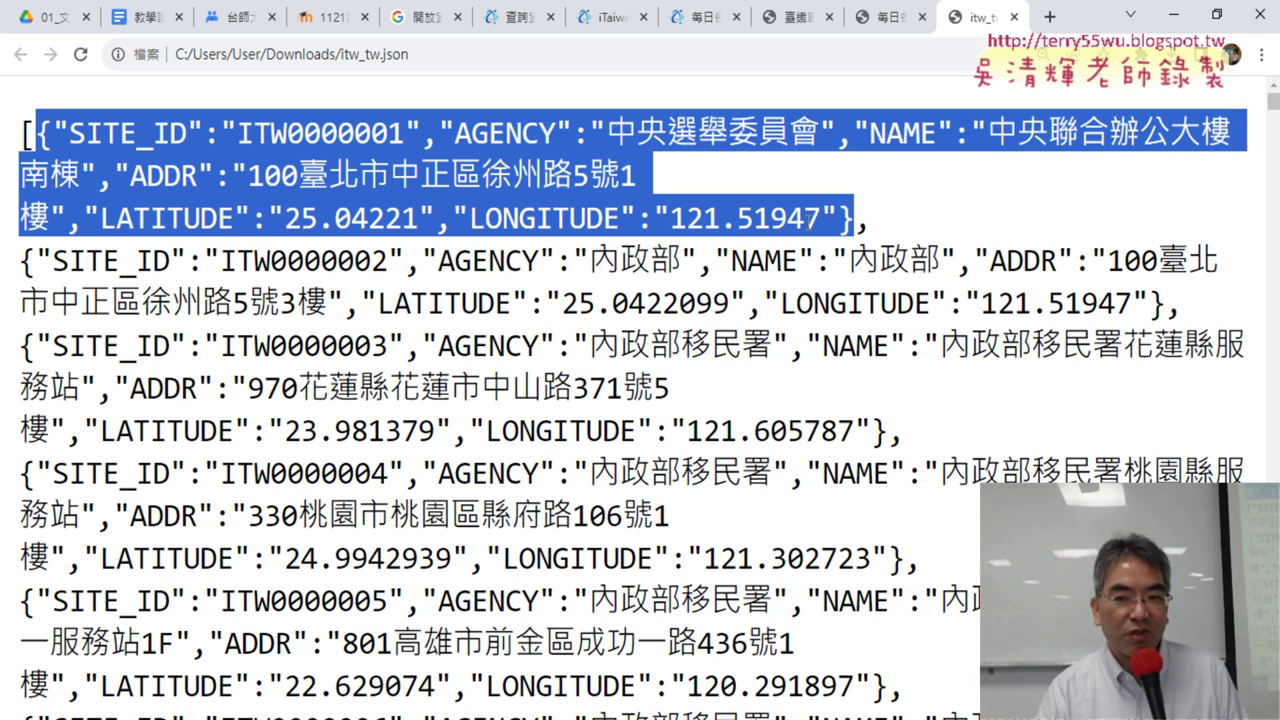
Select the ITW0000002 record from its opening brace to its closing brace.
left_click_drag(22, 262, 640, 340)
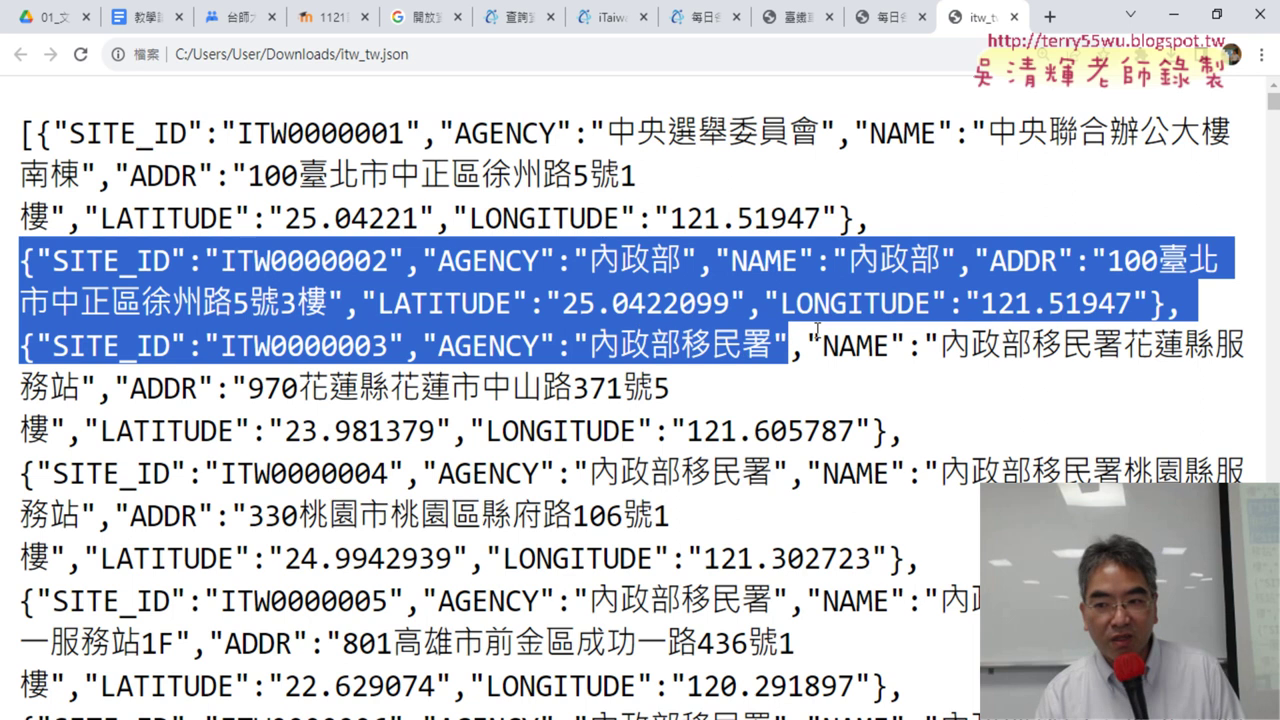
left_click_drag(639, 334, 1170, 305)
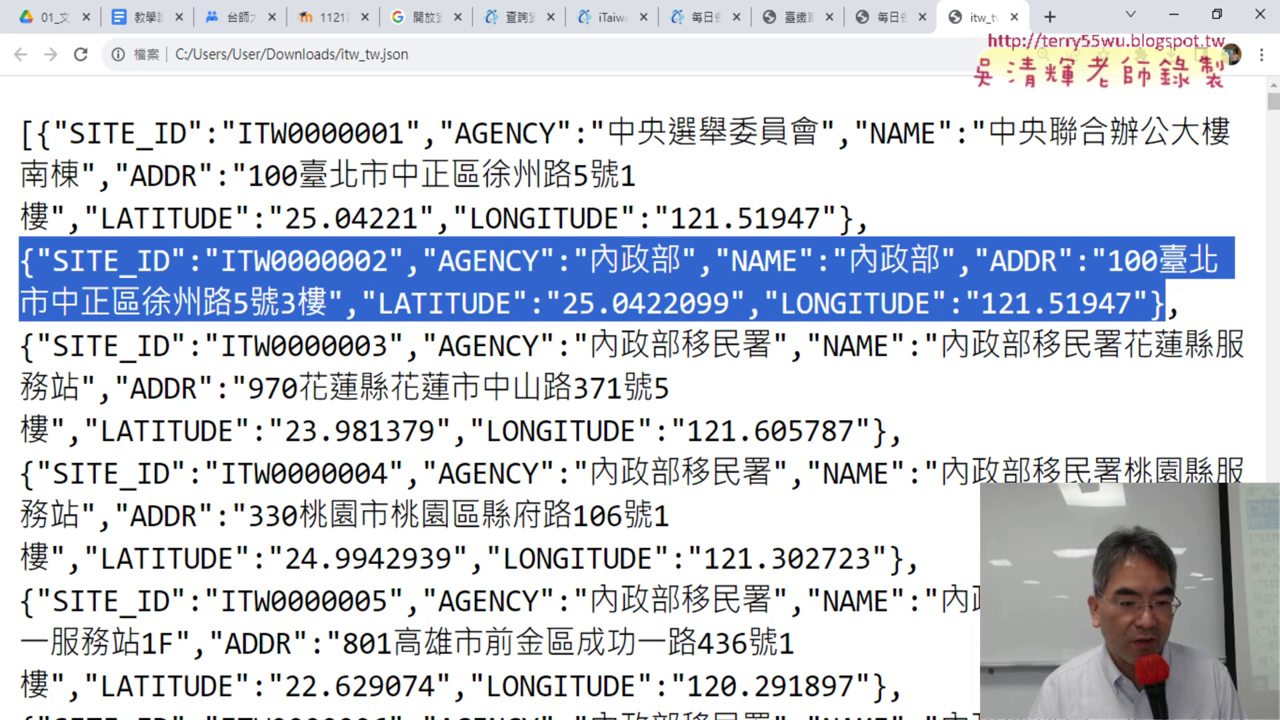
Launch Excel from the Start menu and create a new blank workbook, 活頁簿1.
left_click(20, 712)
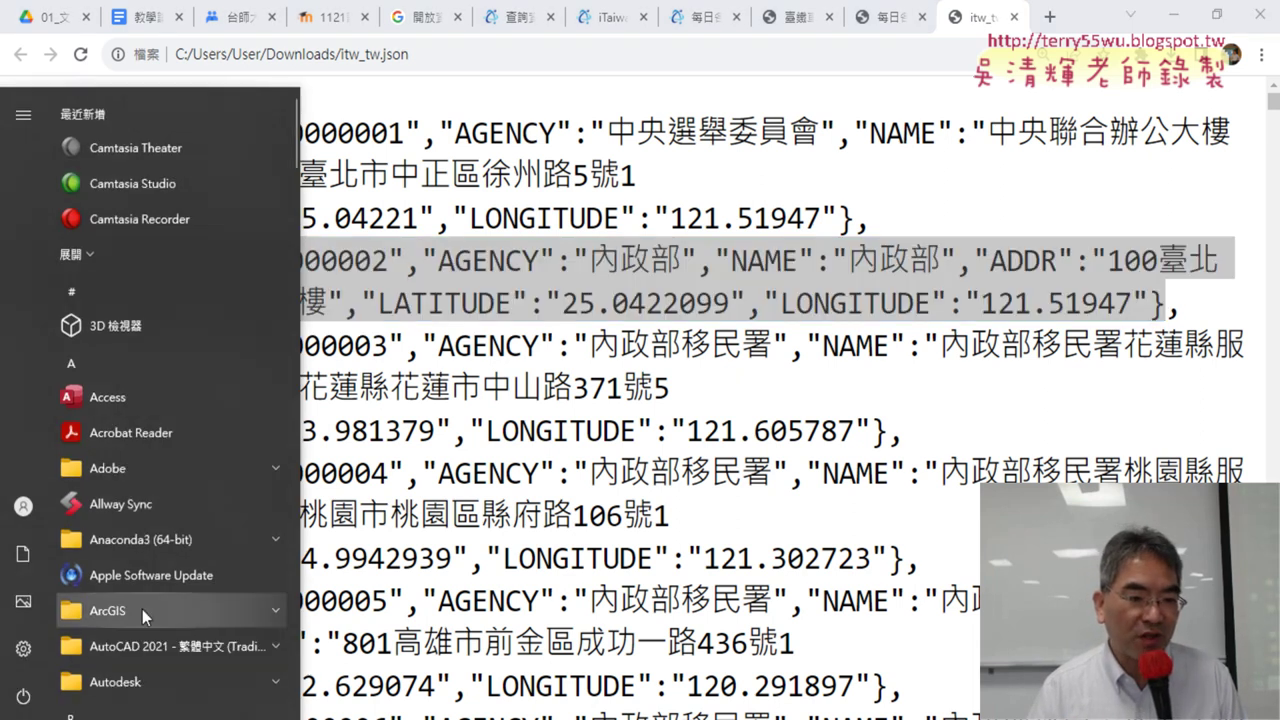
scroll(168, 530, "down", 5)
scroll(168, 530, "down", 3)
scroll(168, 530, "down", 2)
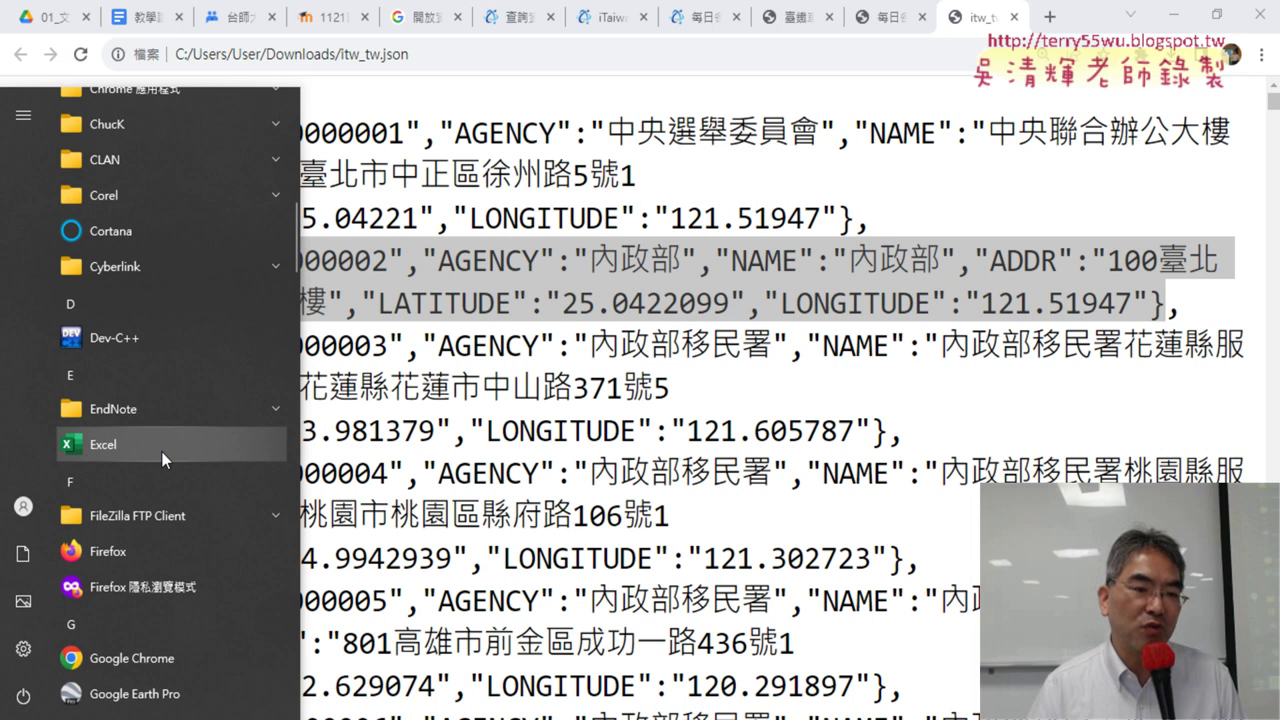
left_click(161, 451)
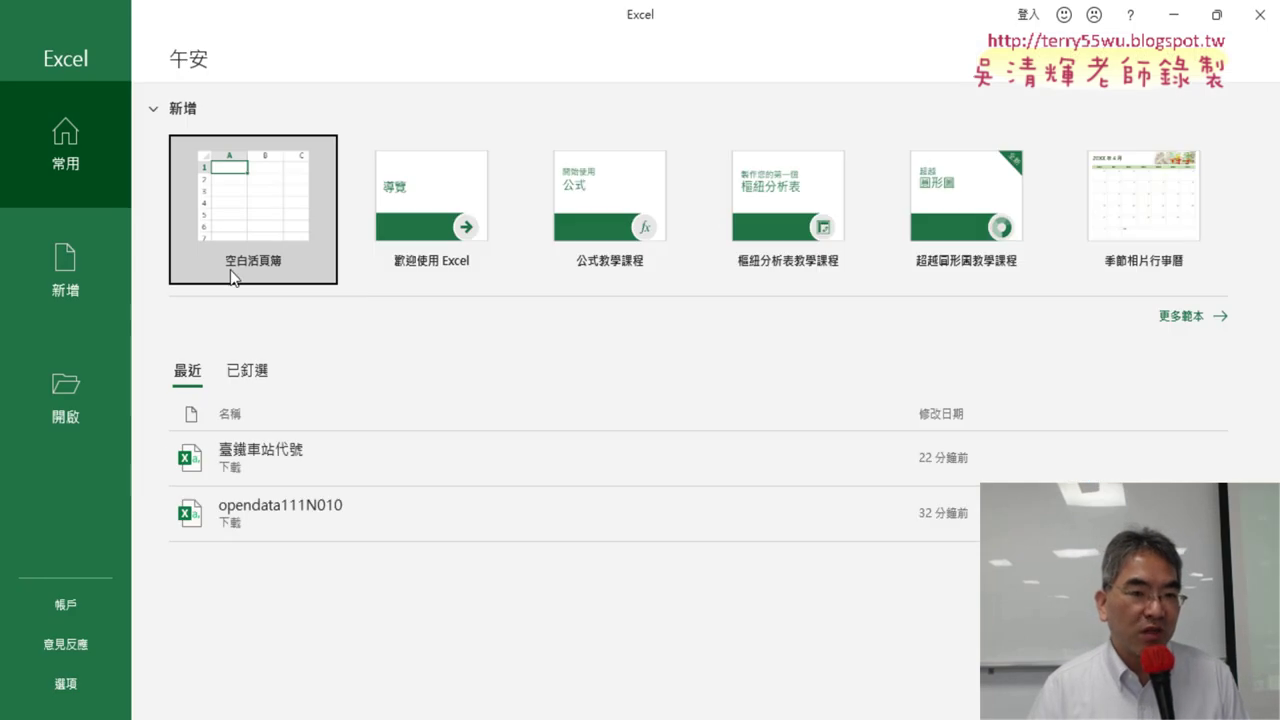
left_click(252, 185)
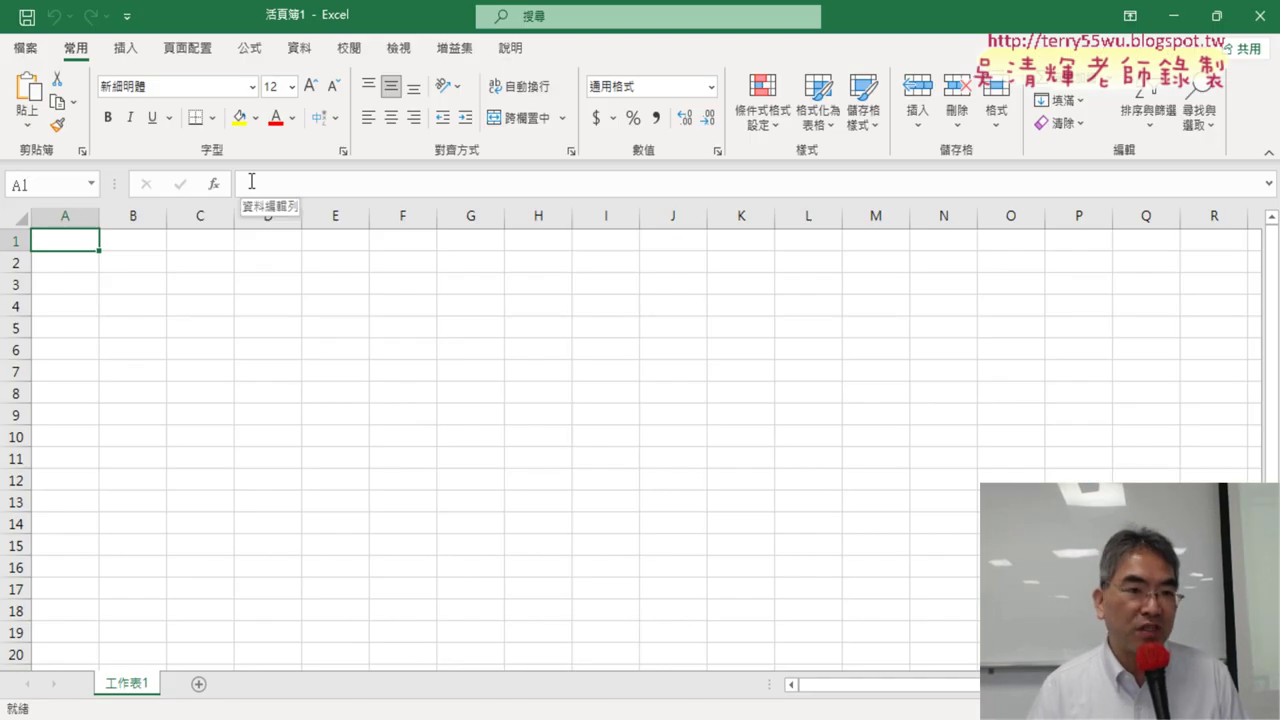
Point to Data > Get Data > From File > From JSON, annotating each menu level with arrows.
left_click(300, 48)
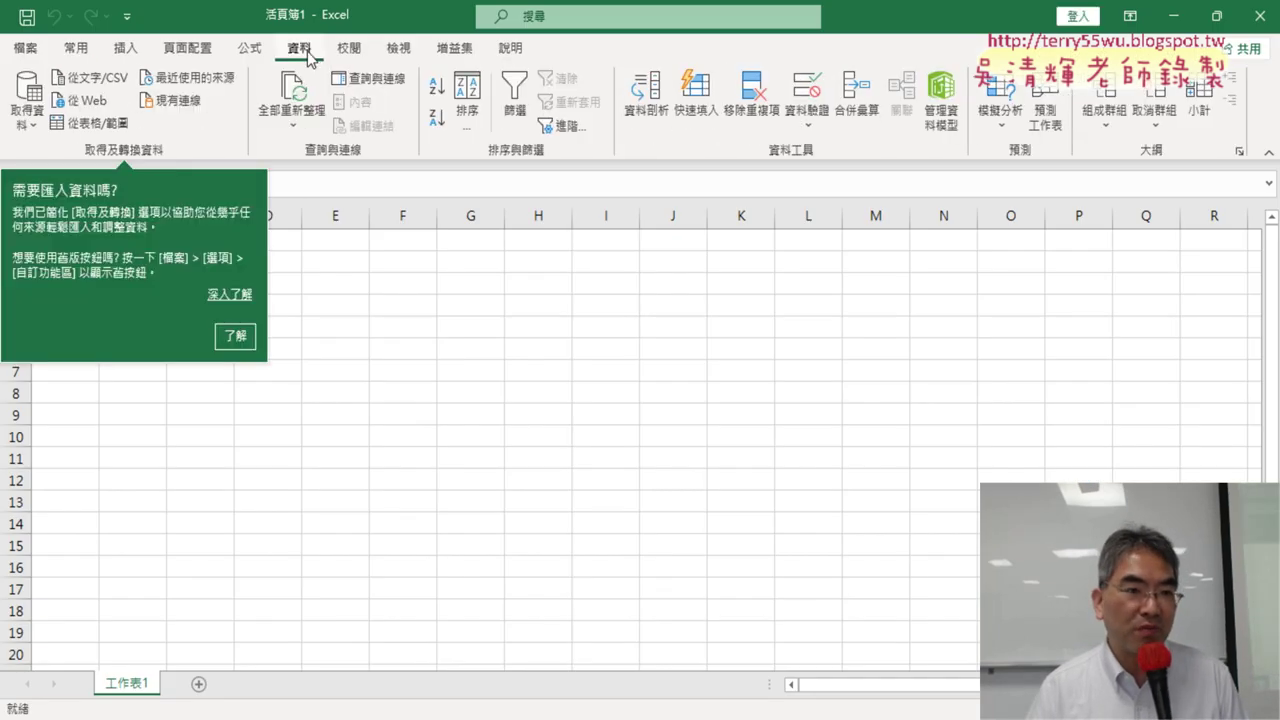
left_click(30, 133)
mouse_move(112, 161)
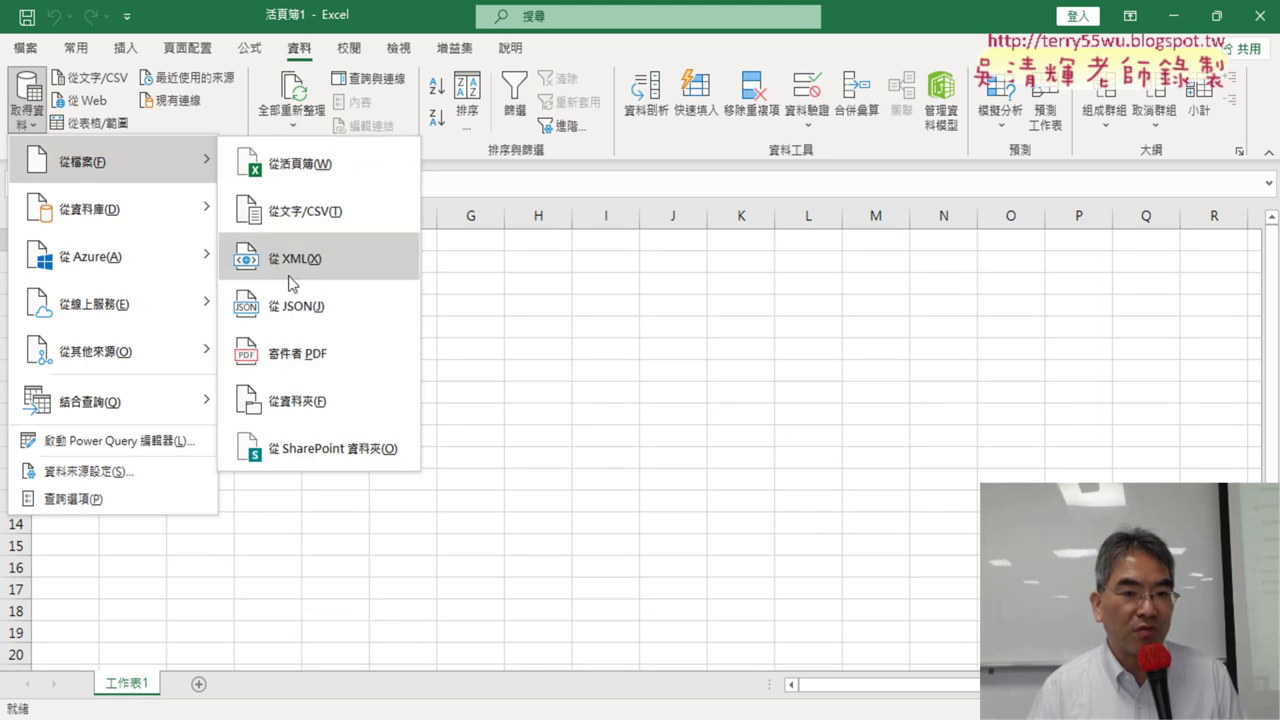
left_click(302, 305)
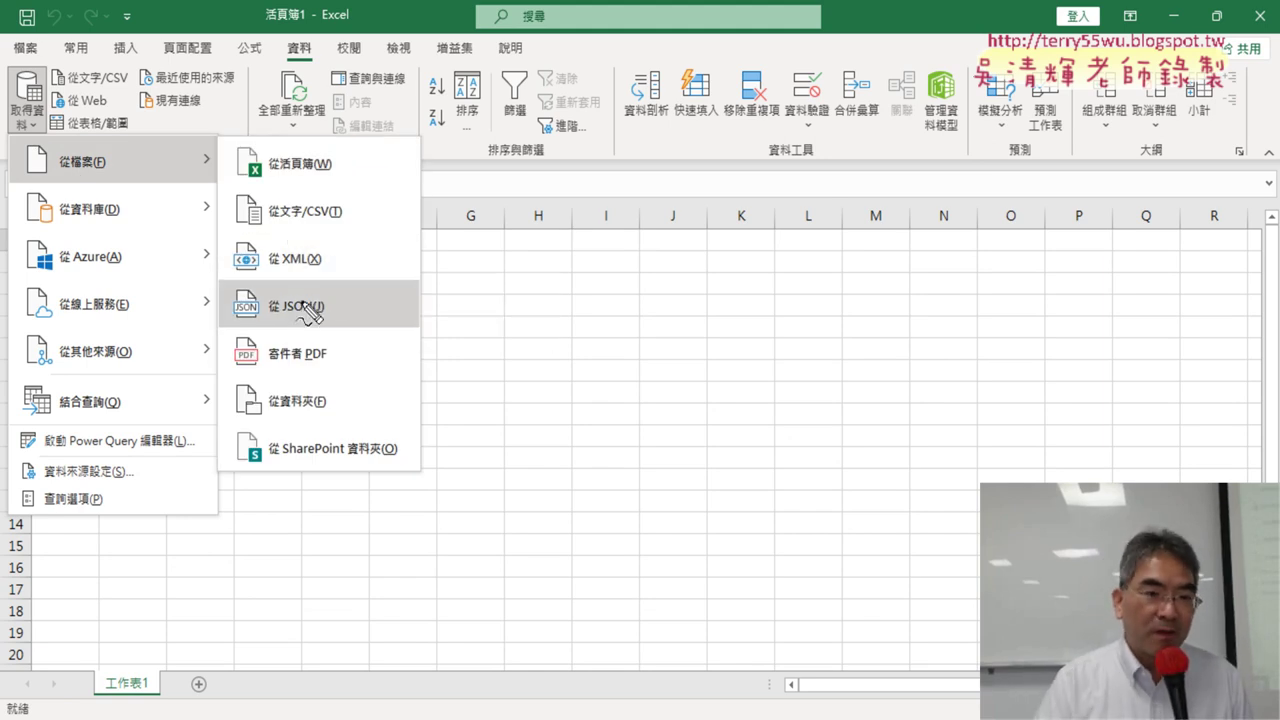
left_click_drag(302, 78, 320, 88)
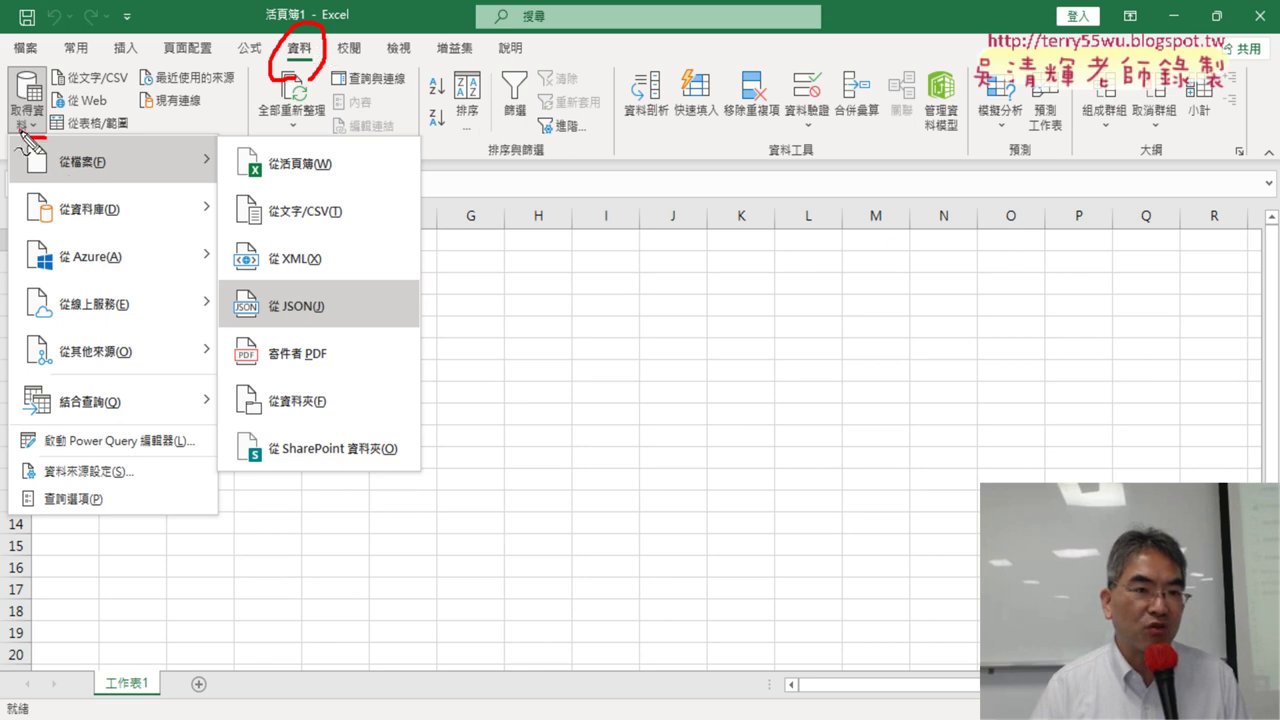
left_click_drag(42, 130, 68, 90)
left_click_drag(42, 150, 105, 192)
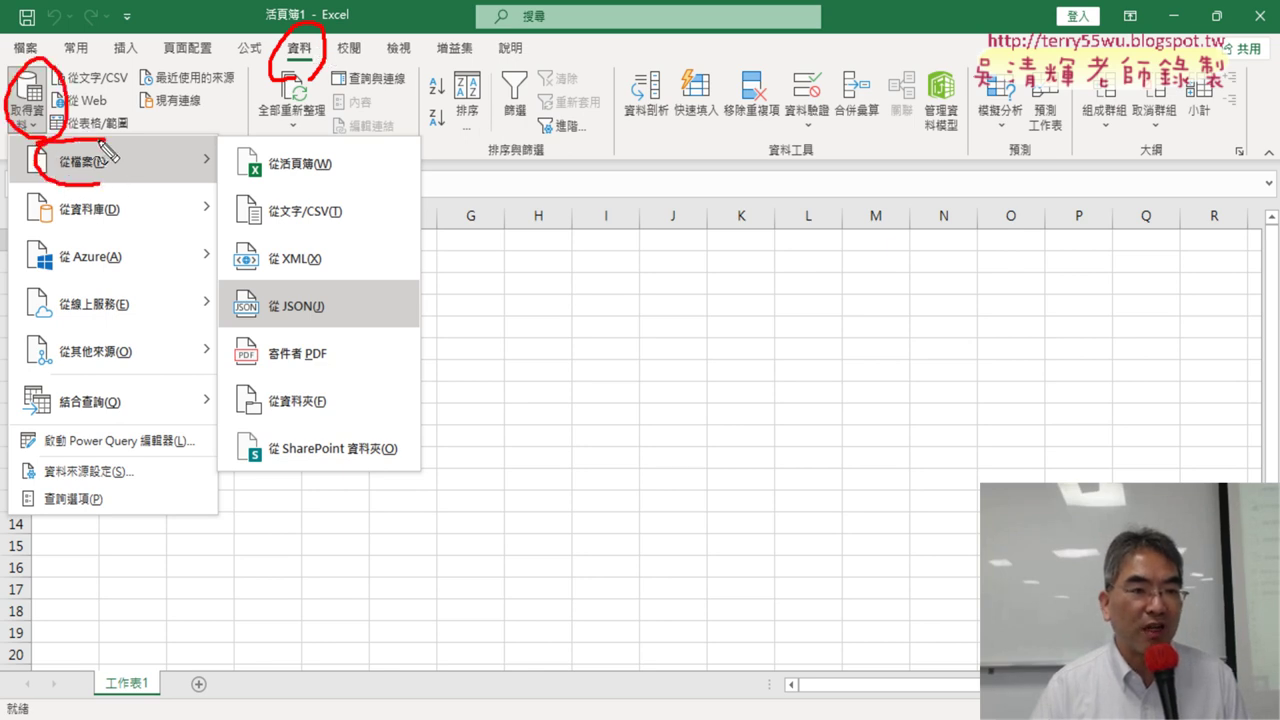
left_click_drag(345, 340, 355, 335)
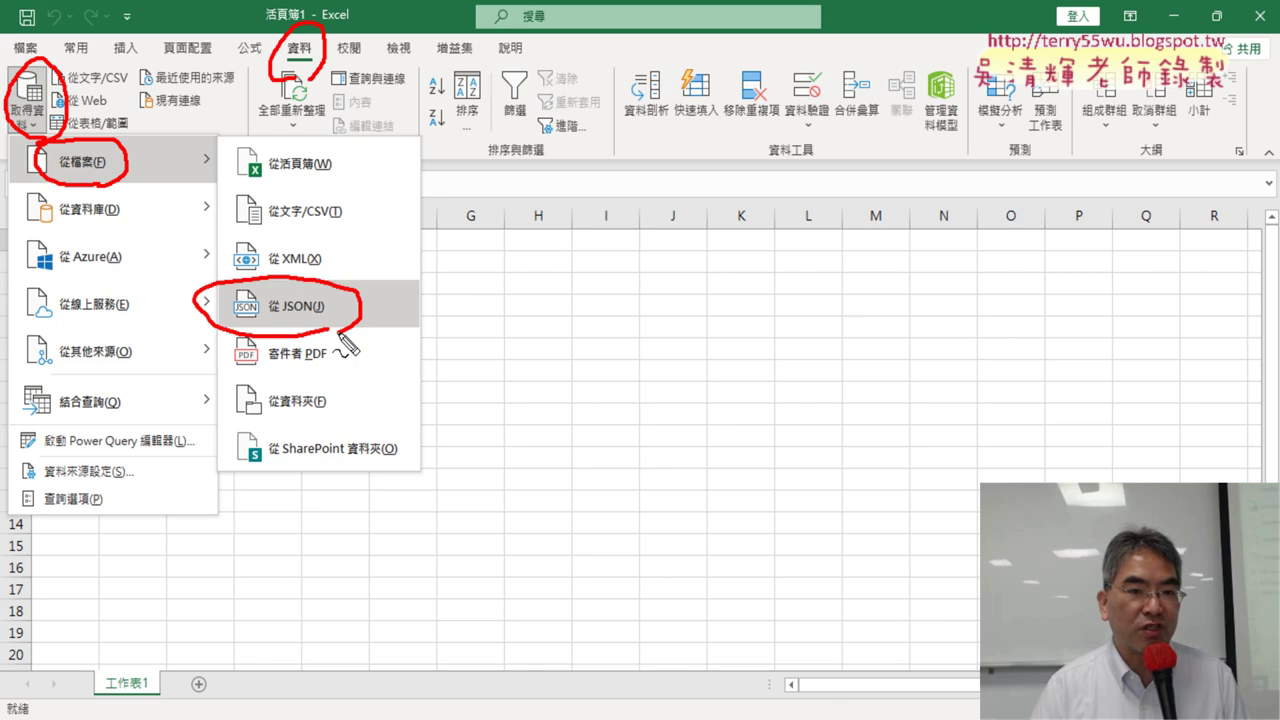
mouse_move(270, 58)
left_mouse_down()
mouse_move(104, 92)
mouse_move(135, 100)
mouse_move(112, 150)
mouse_move(212, 290)
mouse_move(253, 255)
left_mouse_up()
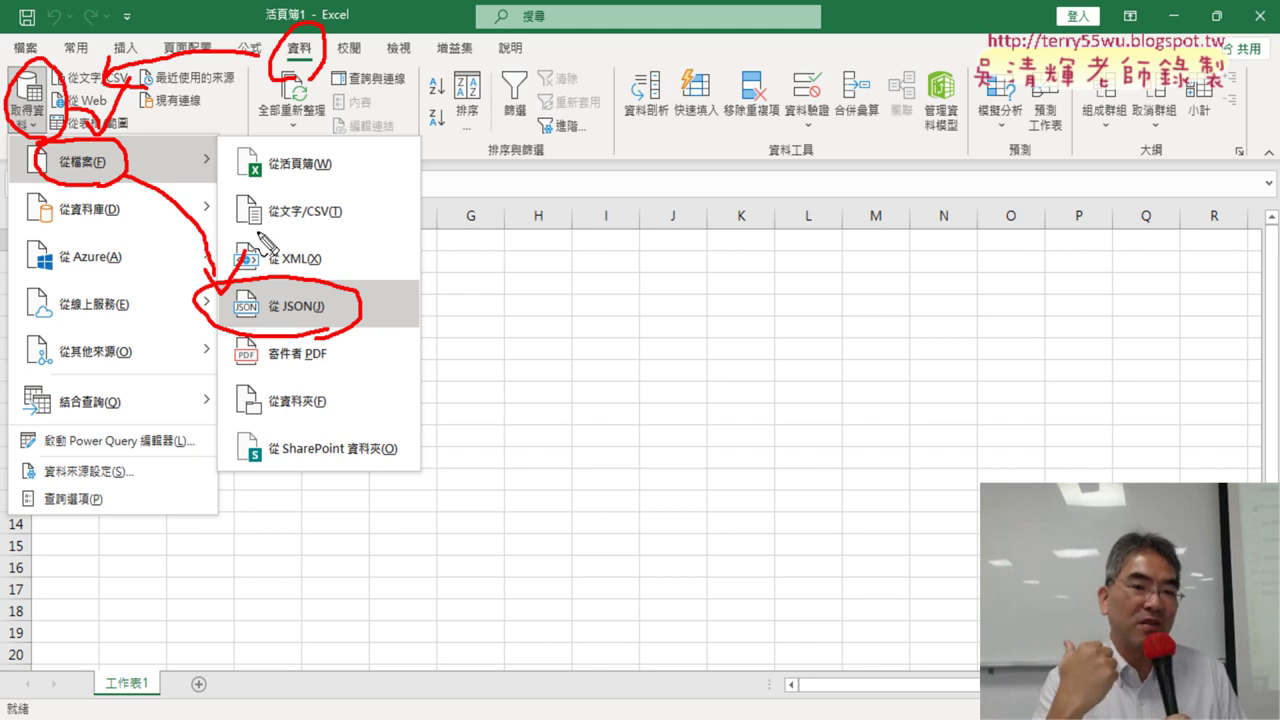
Import itw_tw.json from the Downloads folder via Get Data > From JSON into Power Query.
key("Escape")
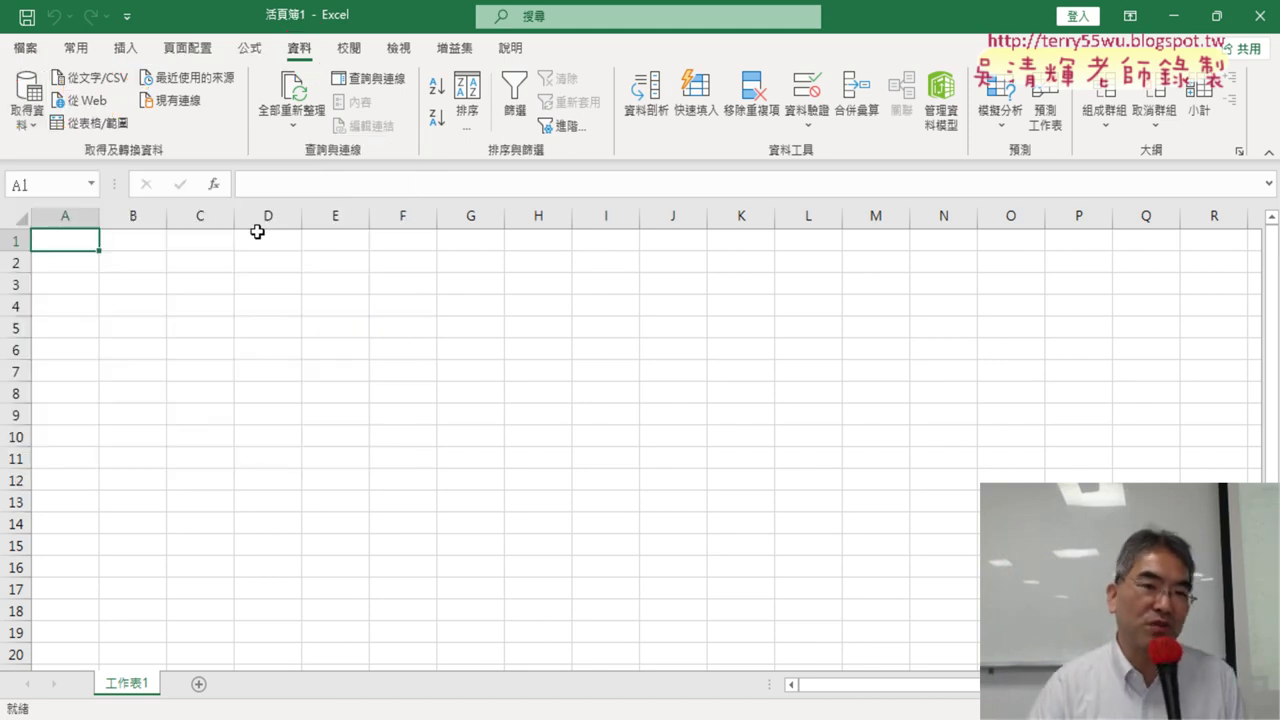
left_click(27, 100)
mouse_move(112, 161)
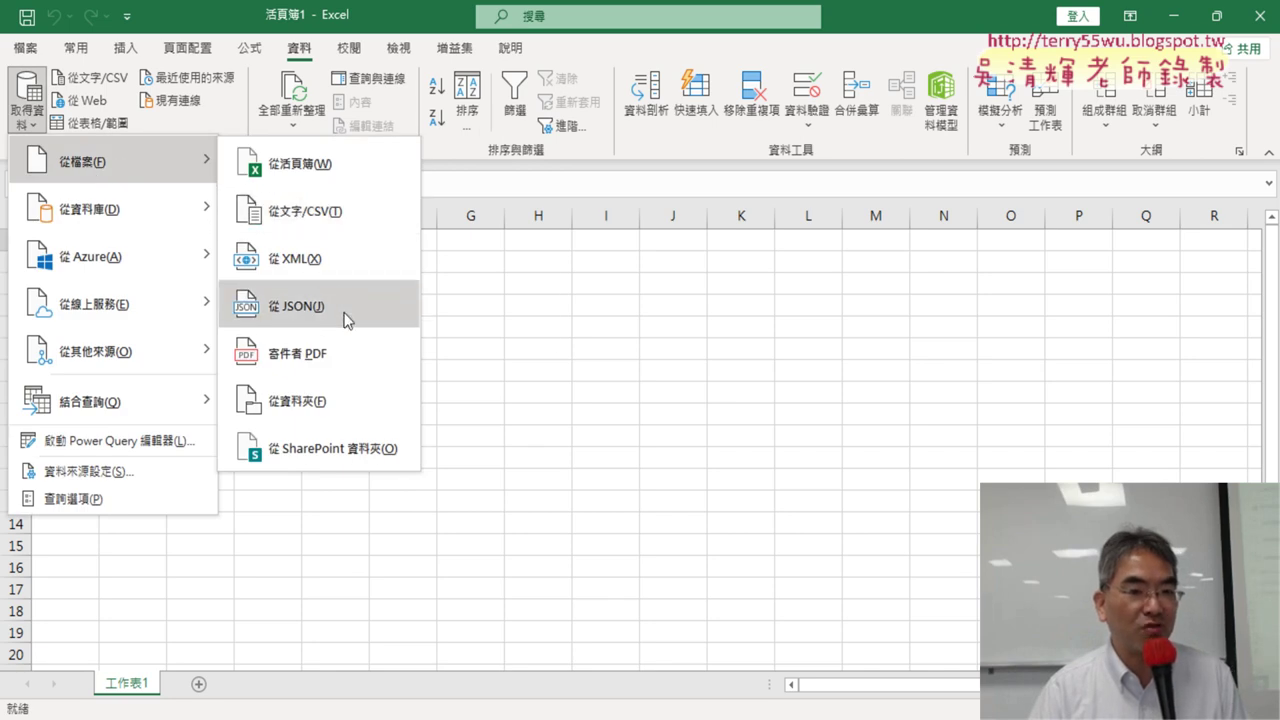
left_click(345, 318)
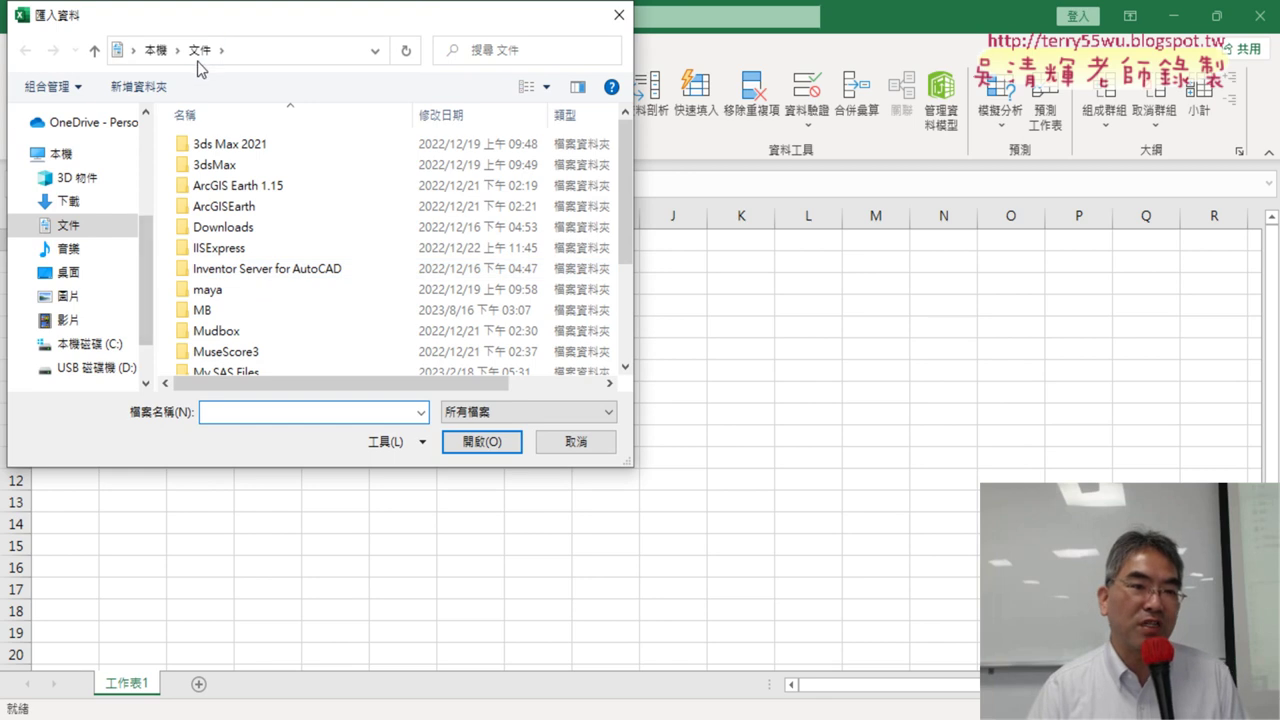
left_click(90, 210)
left_click(208, 171)
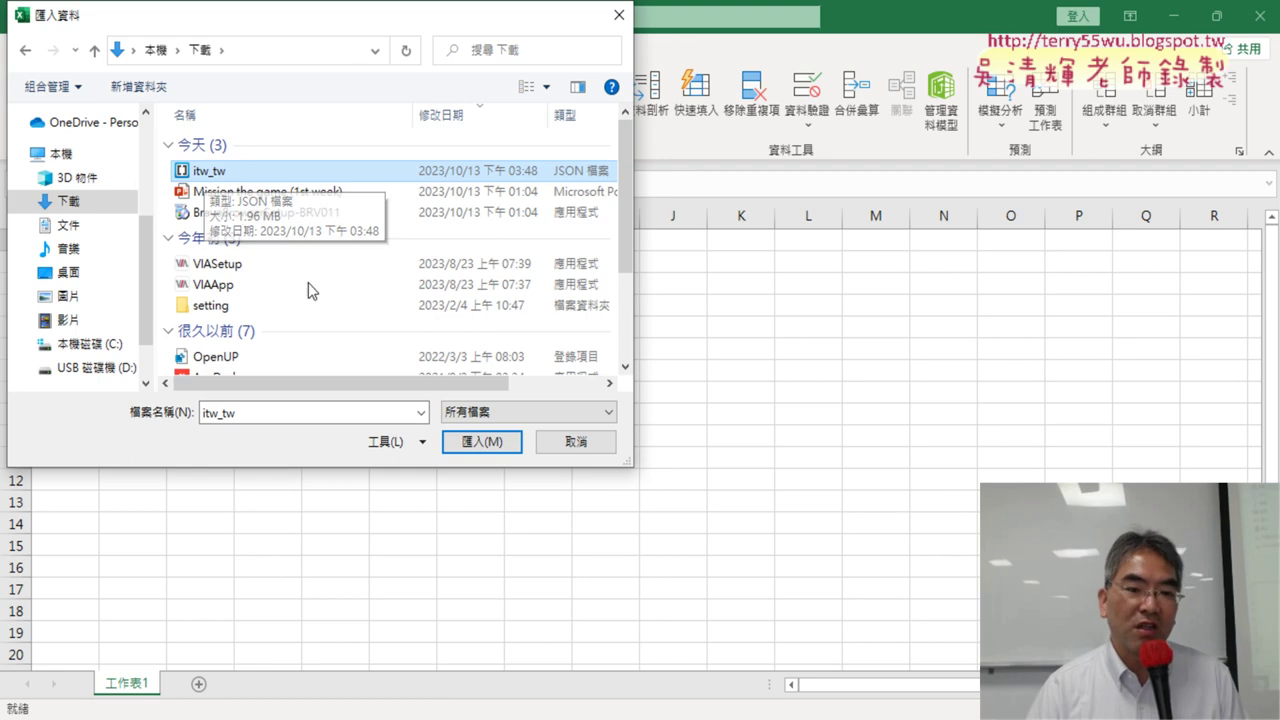
left_click(479, 443)
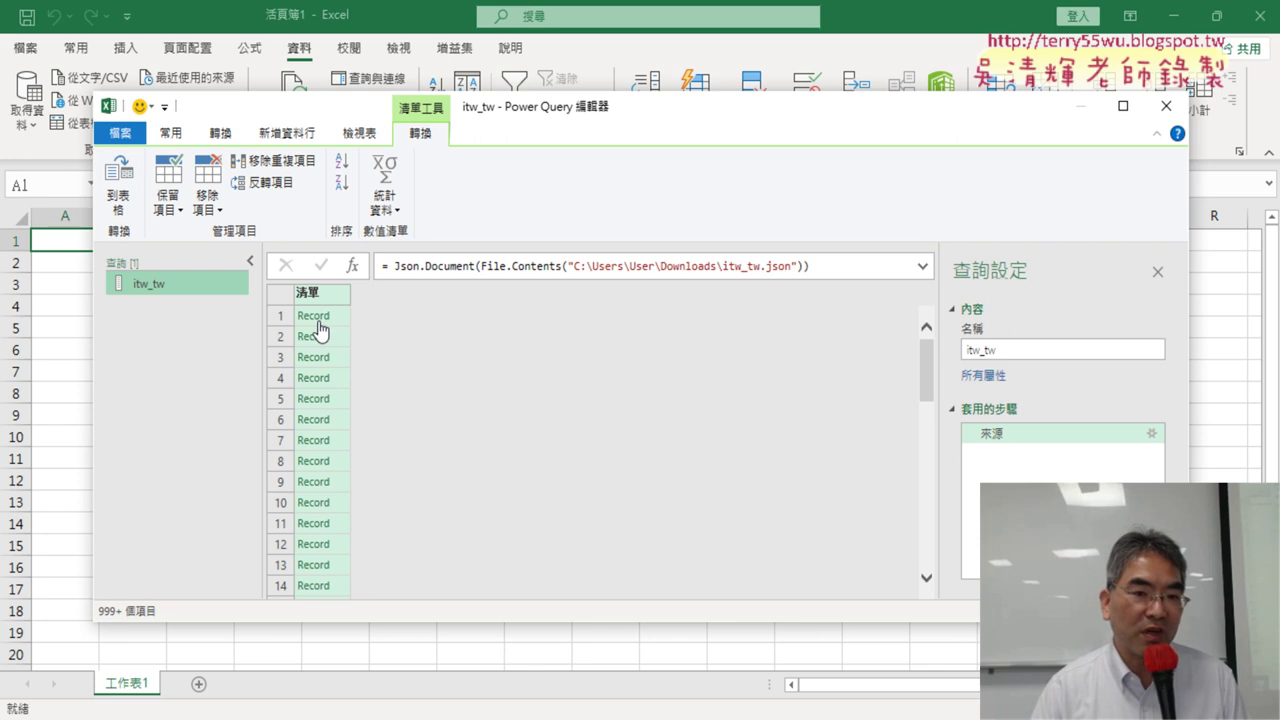
Convert the itw_tw record list to a table with delimiter None, producing Column1.
left_click(124, 193)
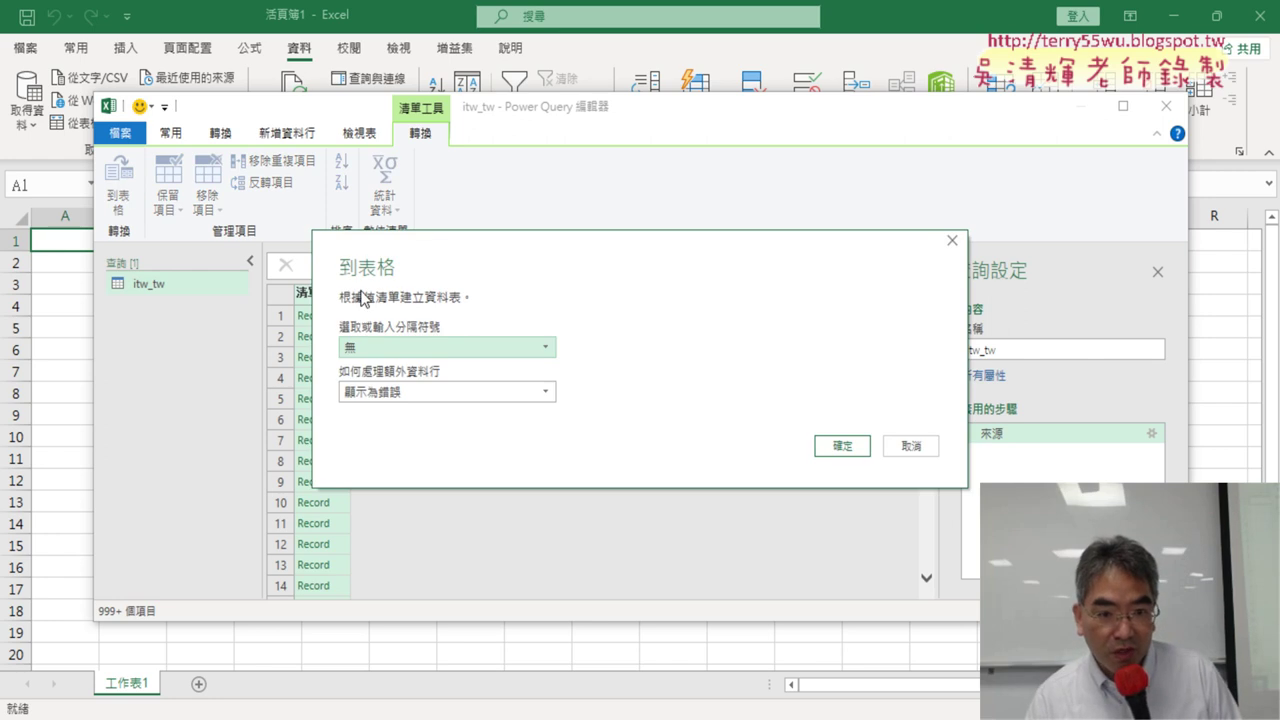
left_click(422, 347)
left_click(428, 350)
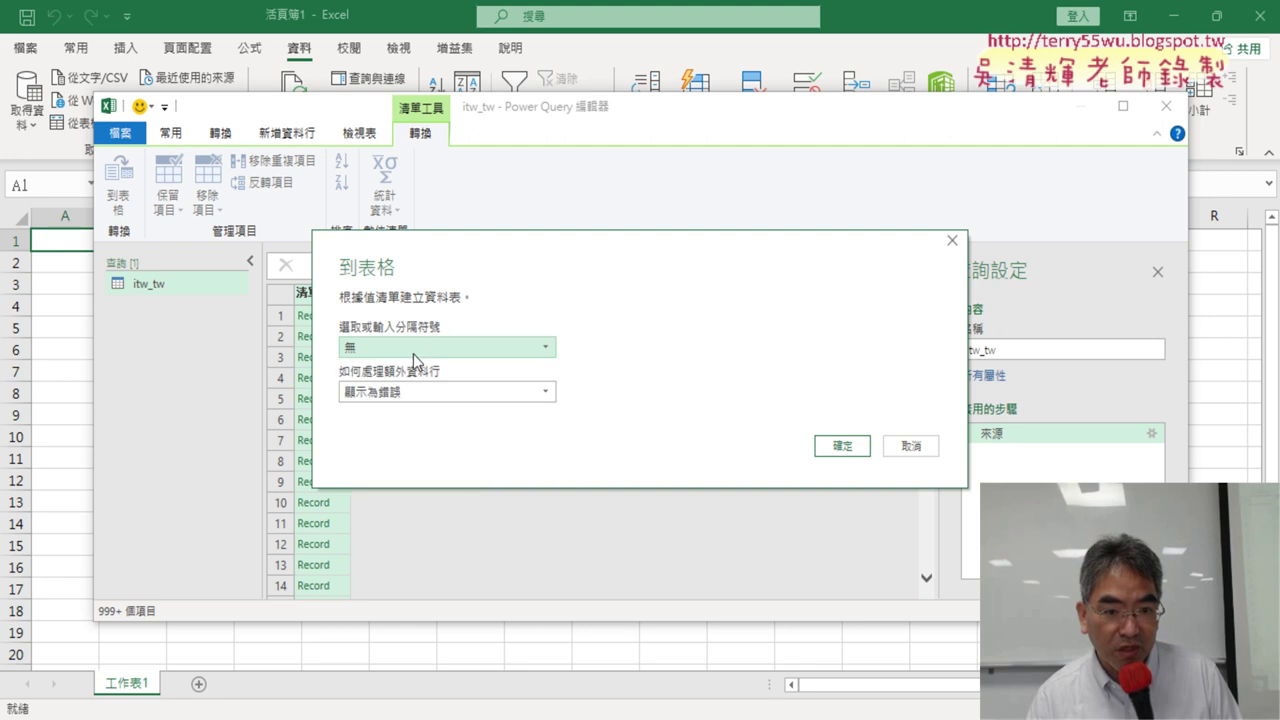
left_click(843, 446)
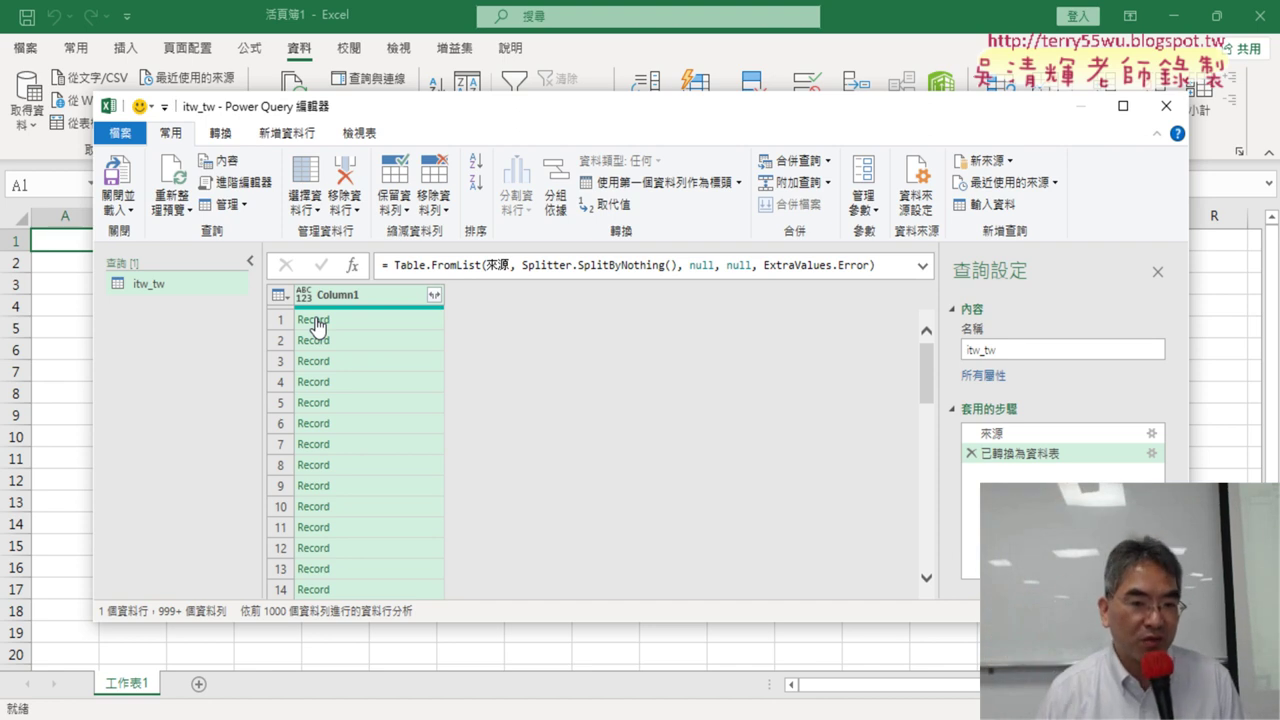
Expand Column1's records without the original-name prefix and Close & Load into a new itw_tw sheet.
left_click(434, 296)
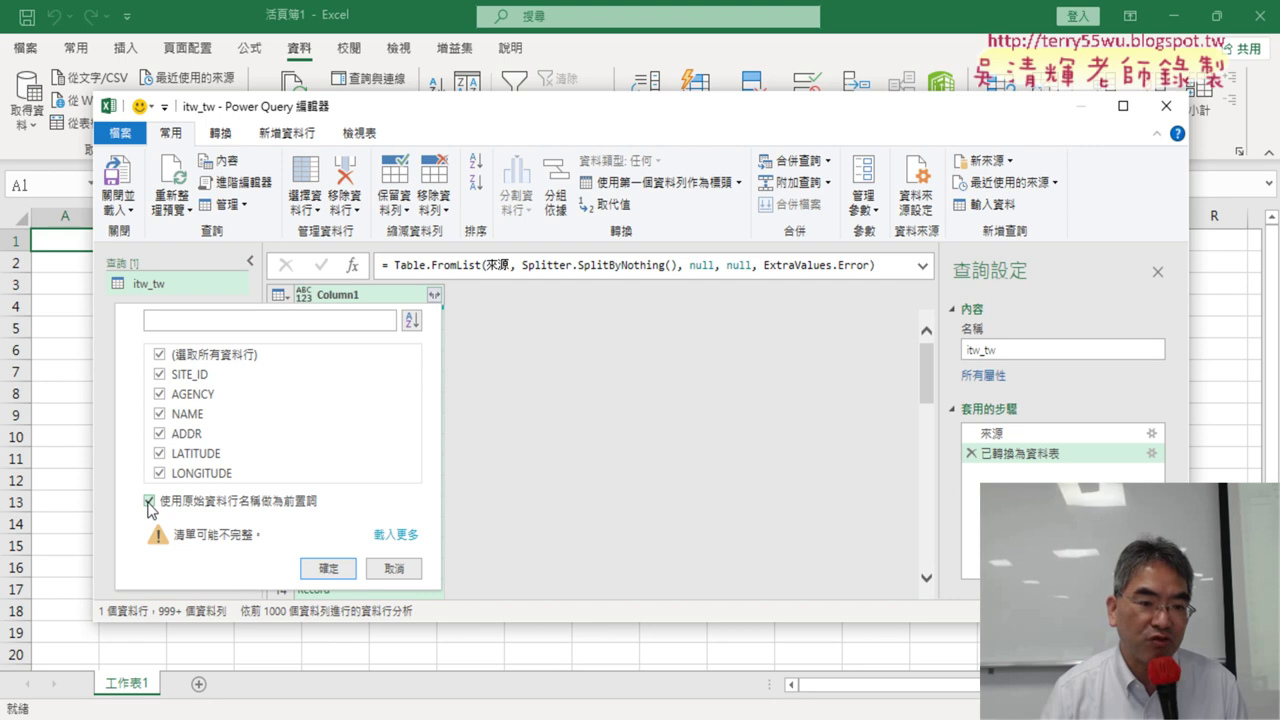
left_click(149, 501)
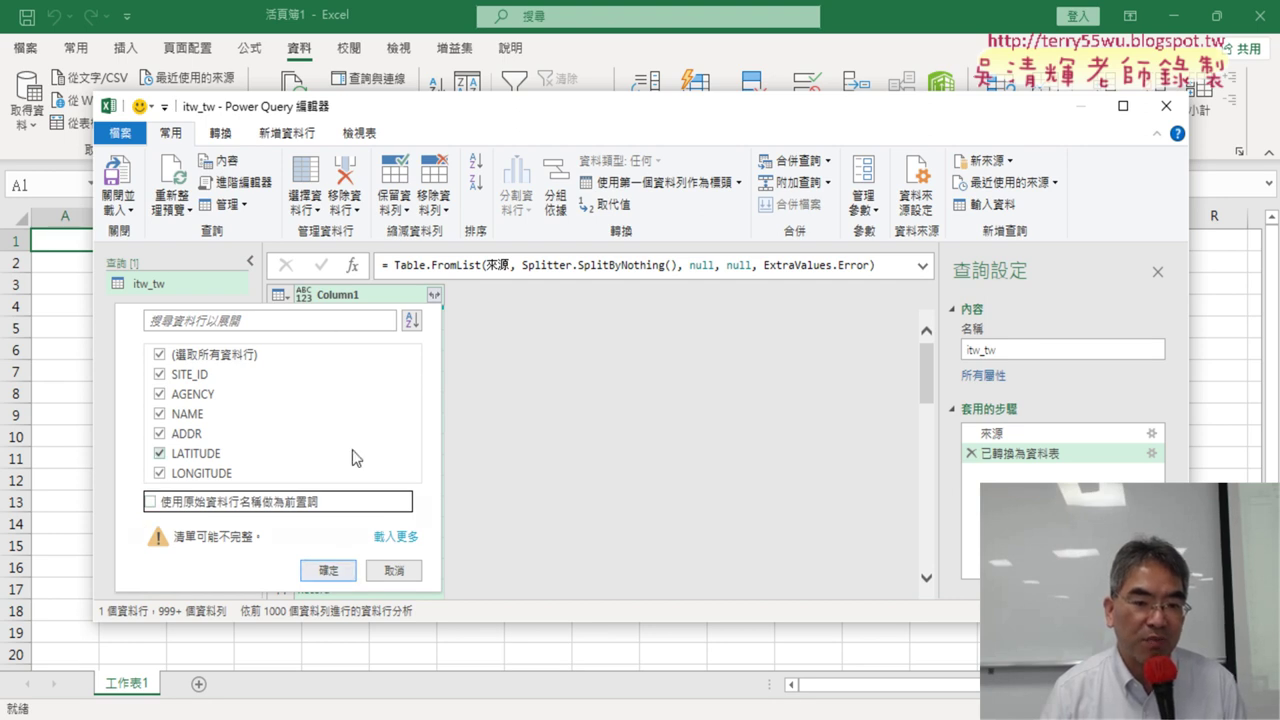
left_click(337, 578)
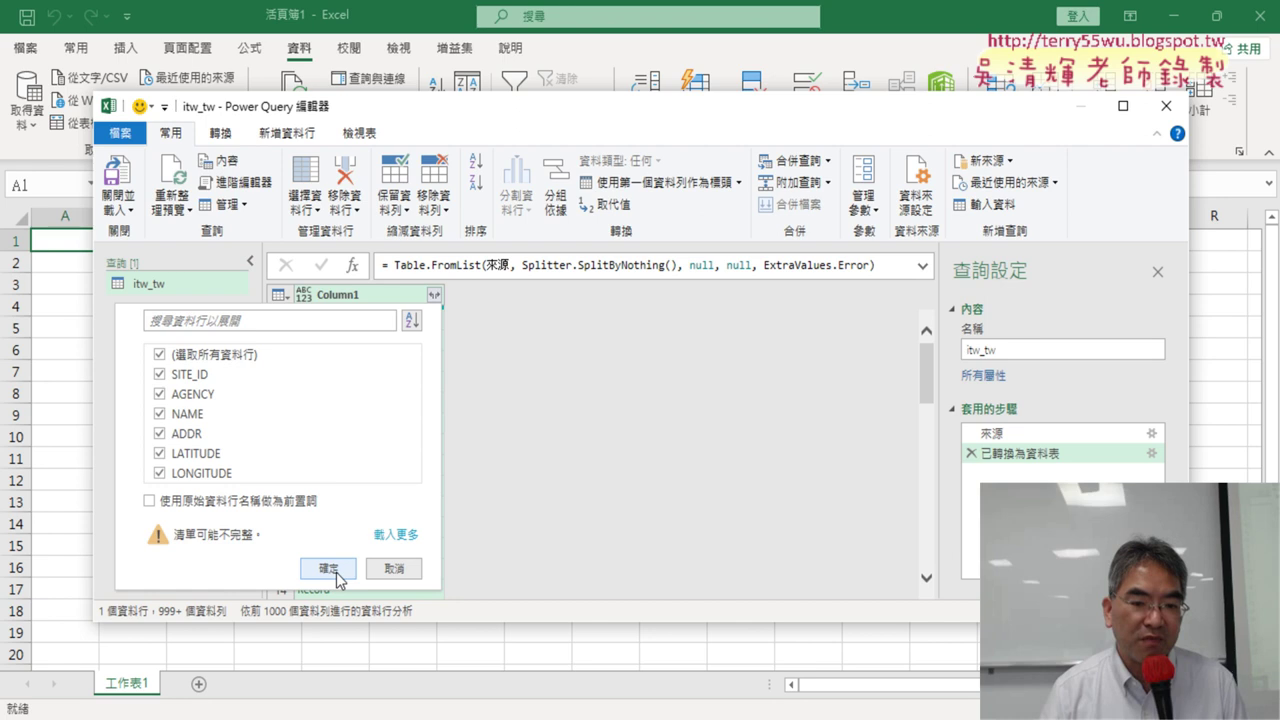
left_click(337, 578)
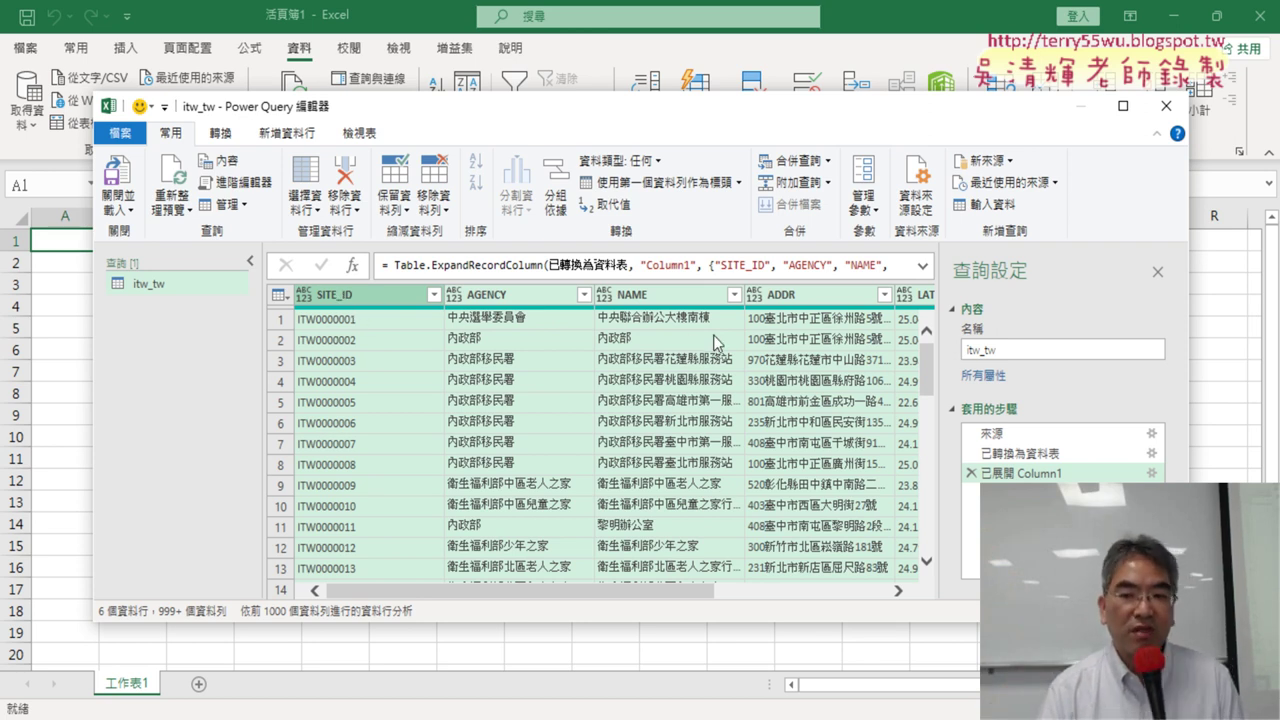
left_click(126, 177)
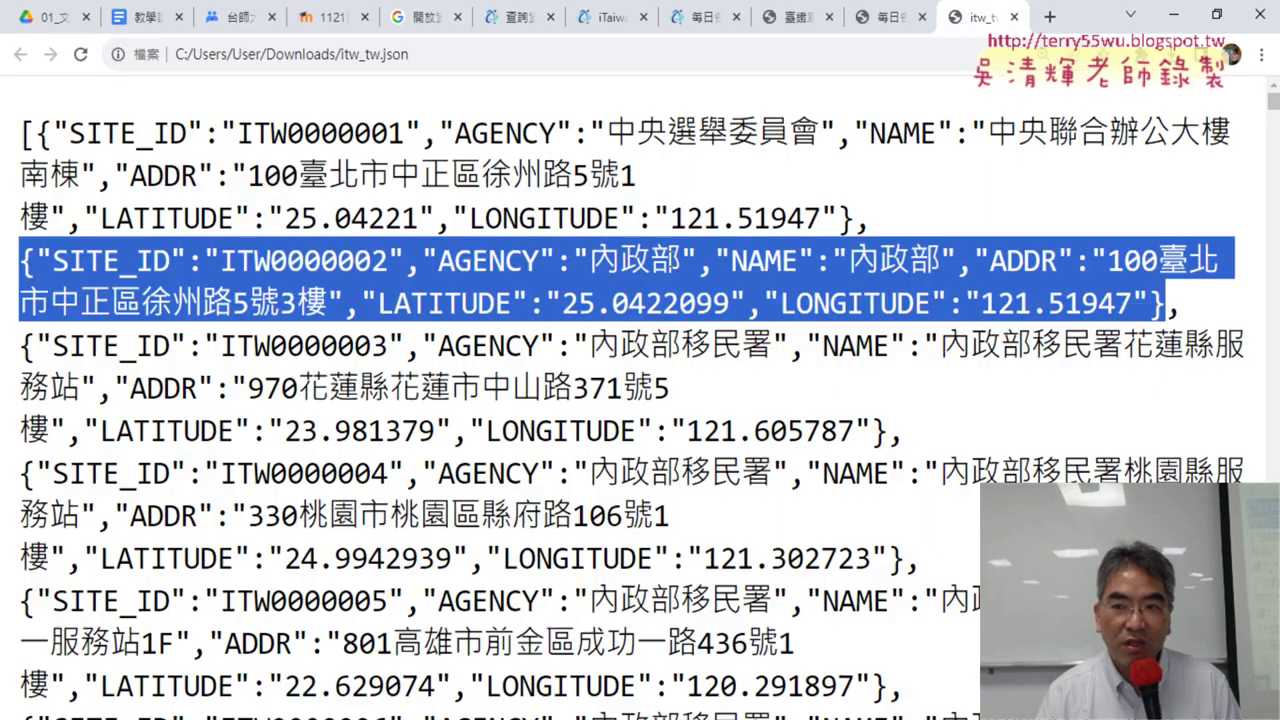
Download hotspotlist_tw.csv from the iTaiwan dataset page, then bring that page in front of Downloads.
left_click(885, 17)
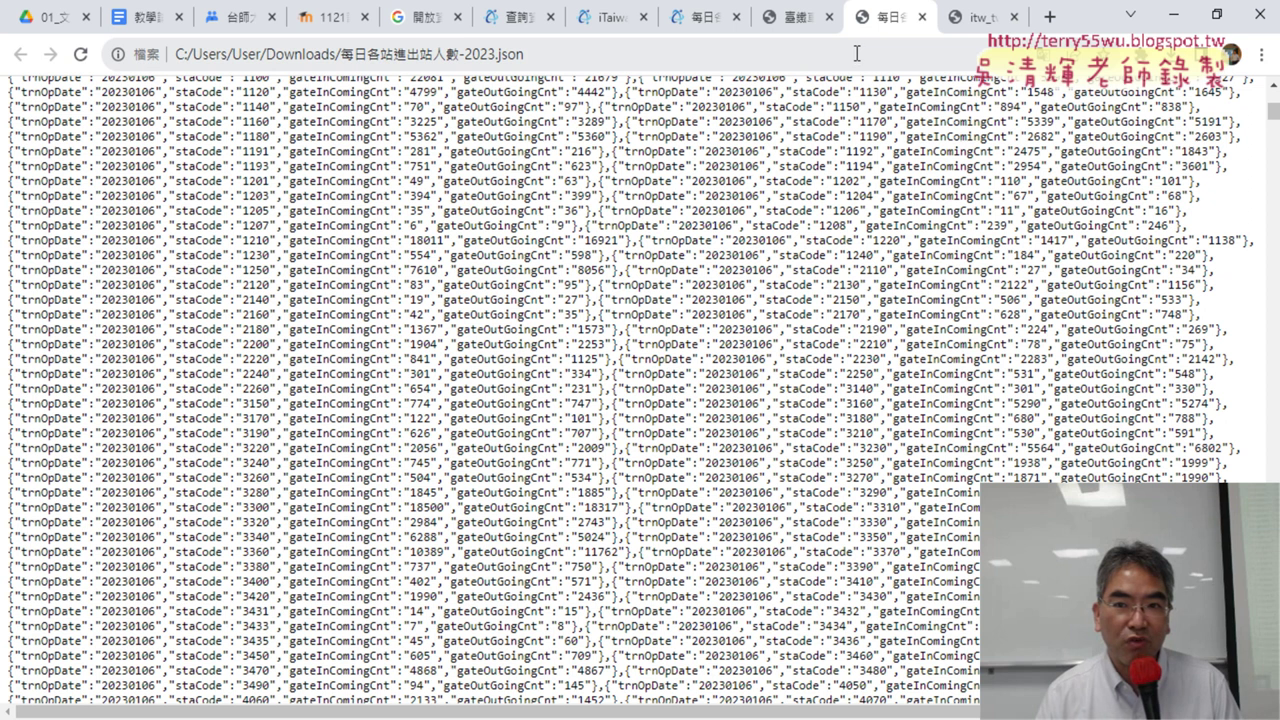
left_click(605, 17)
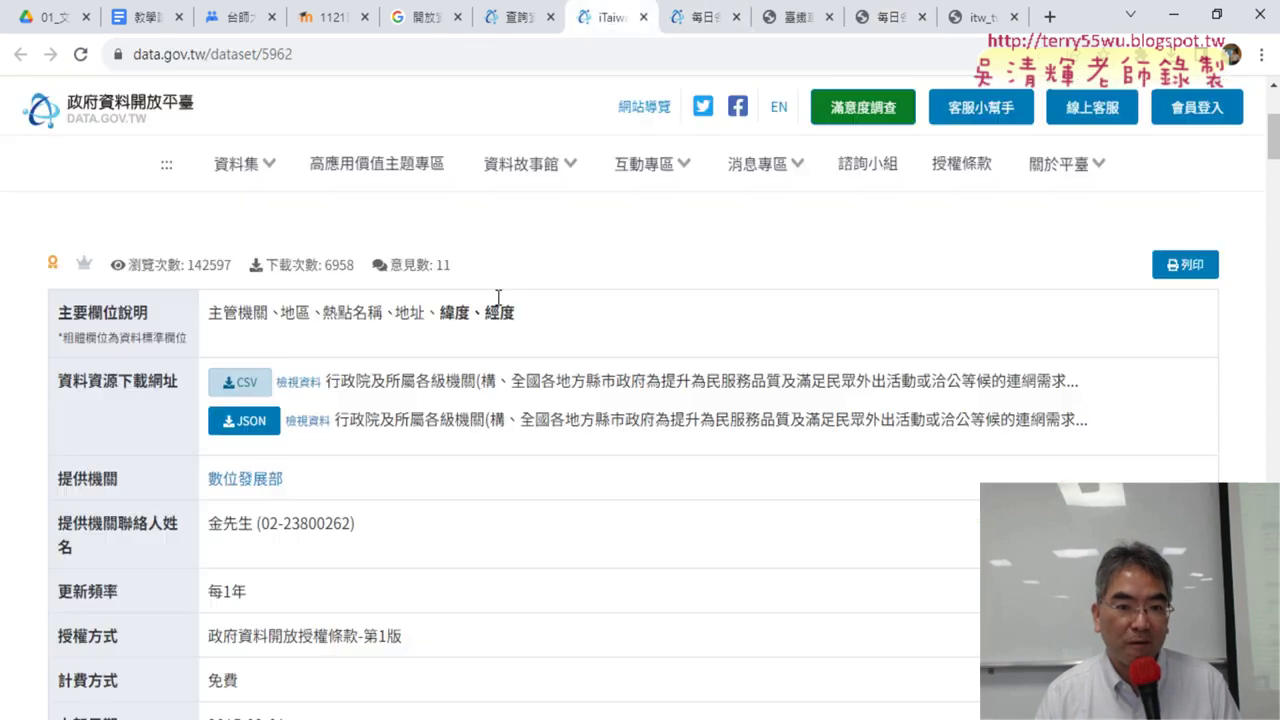
left_click(248, 386)
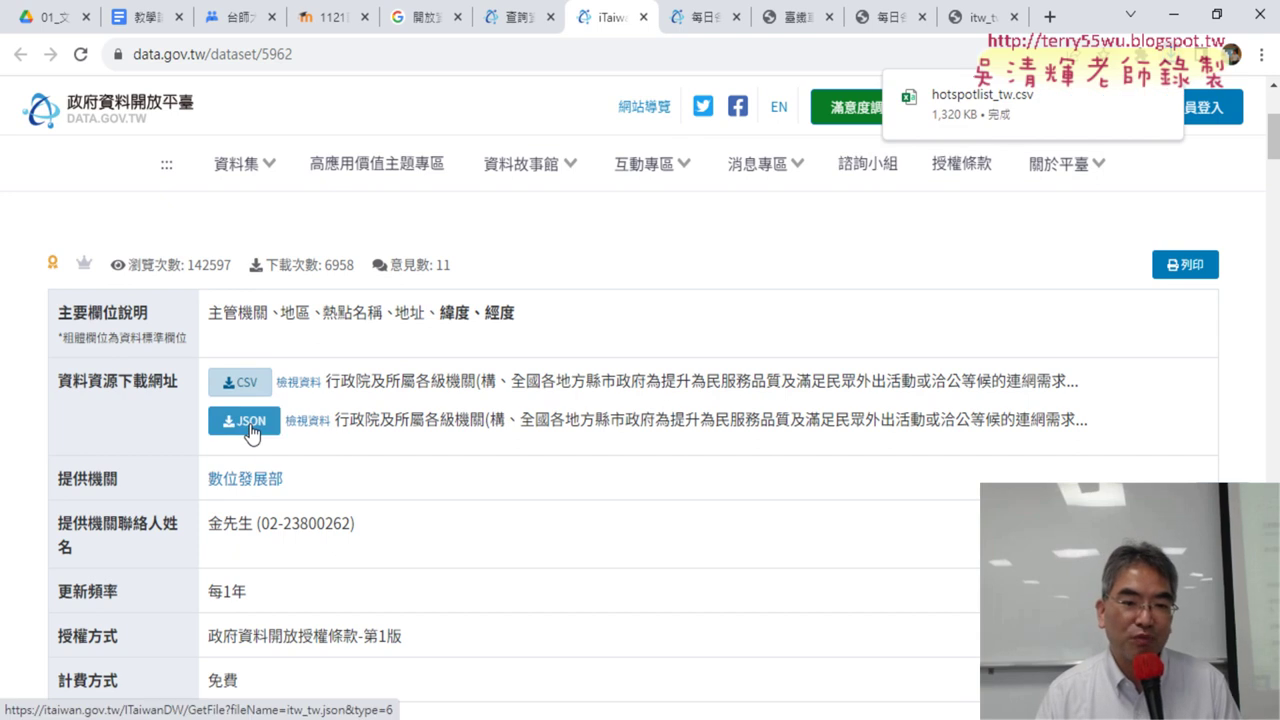
mouse_move(1030, 103)
left_click(1126, 98)
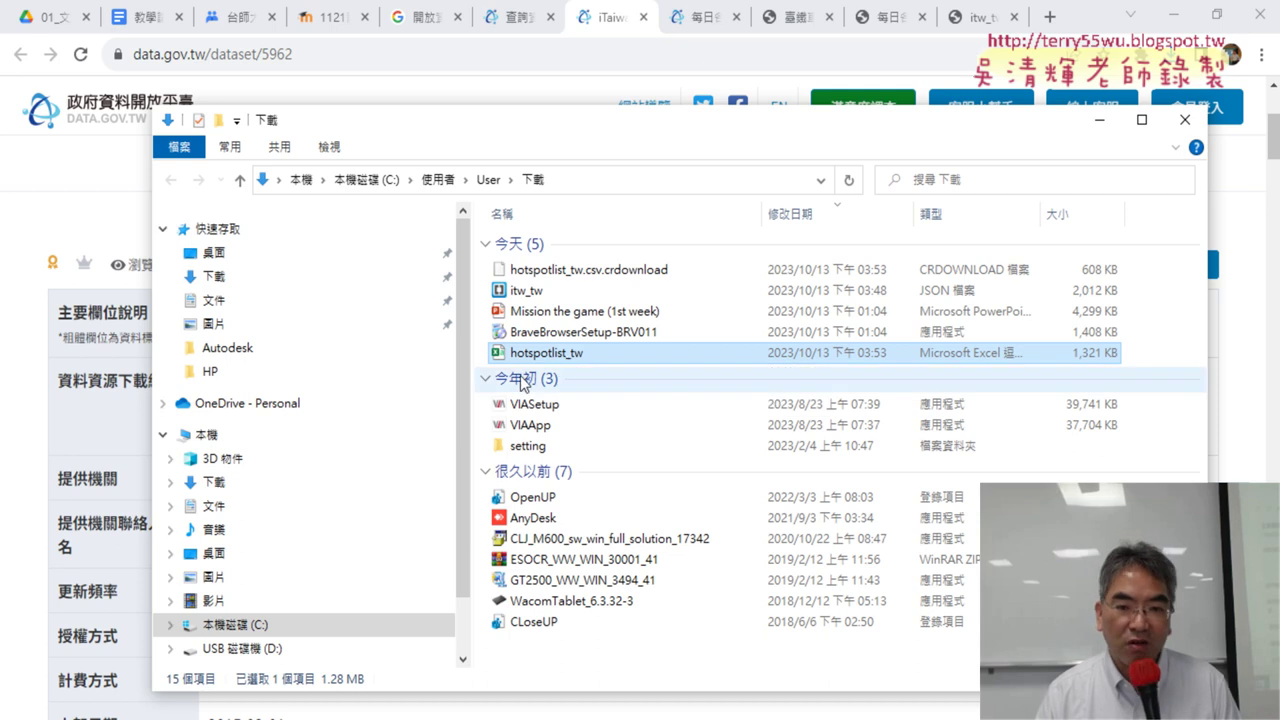
left_click(25, 370)
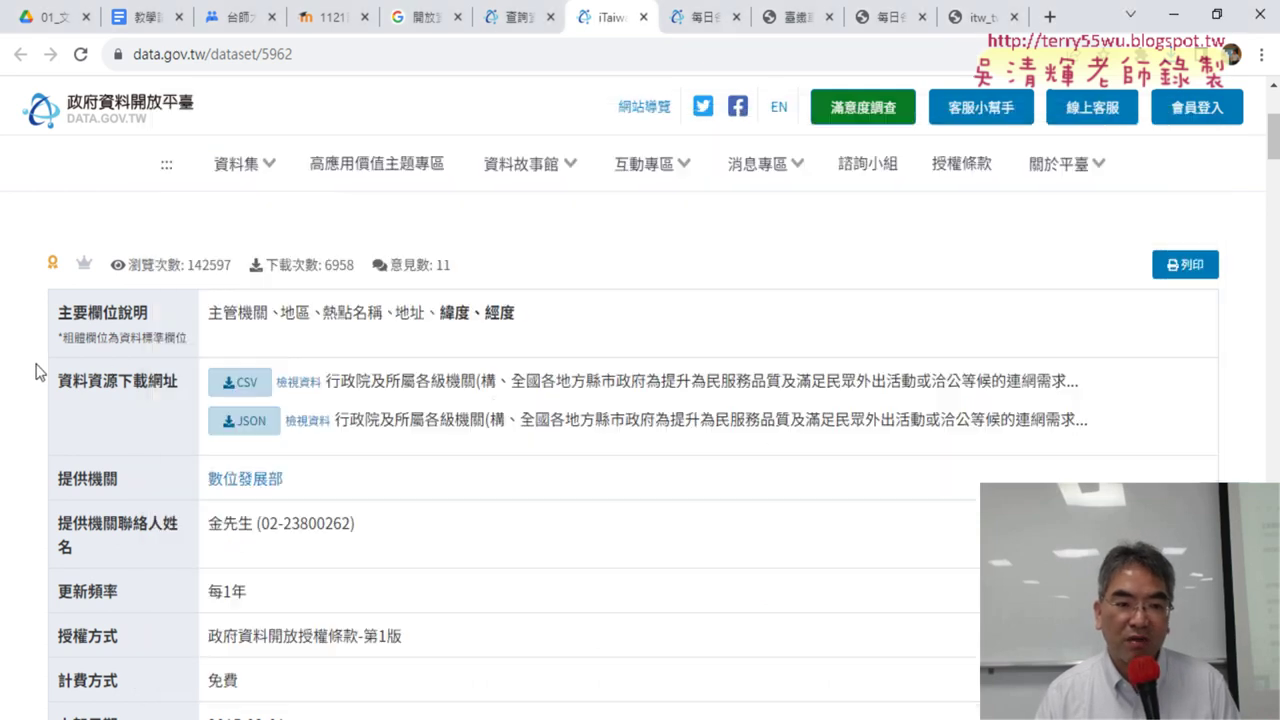
Highlight the CSV resource's UTF-8 encoding in 檢視資料, then switch to hotspotlist_tw.csv opened in Excel.
left_click(294, 382)
left_click_drag(407, 367, 186, 355)
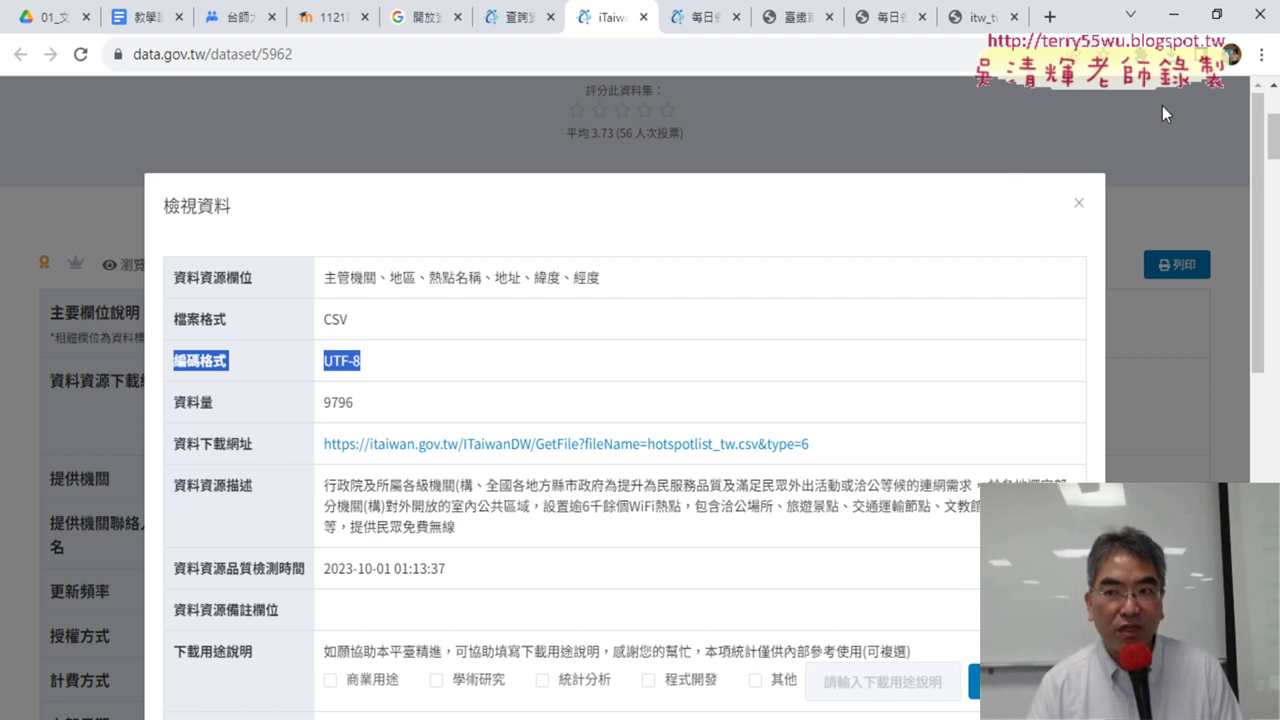
left_click(1199, 54)
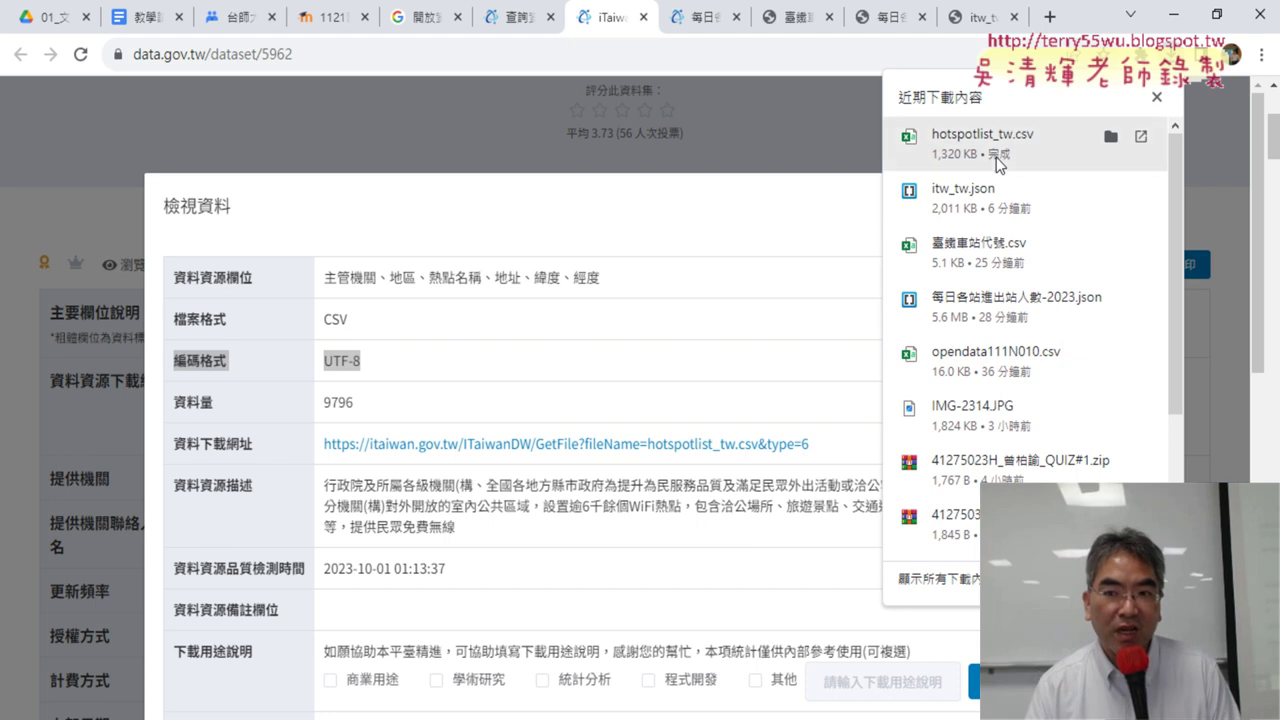
key("alt+Tab")
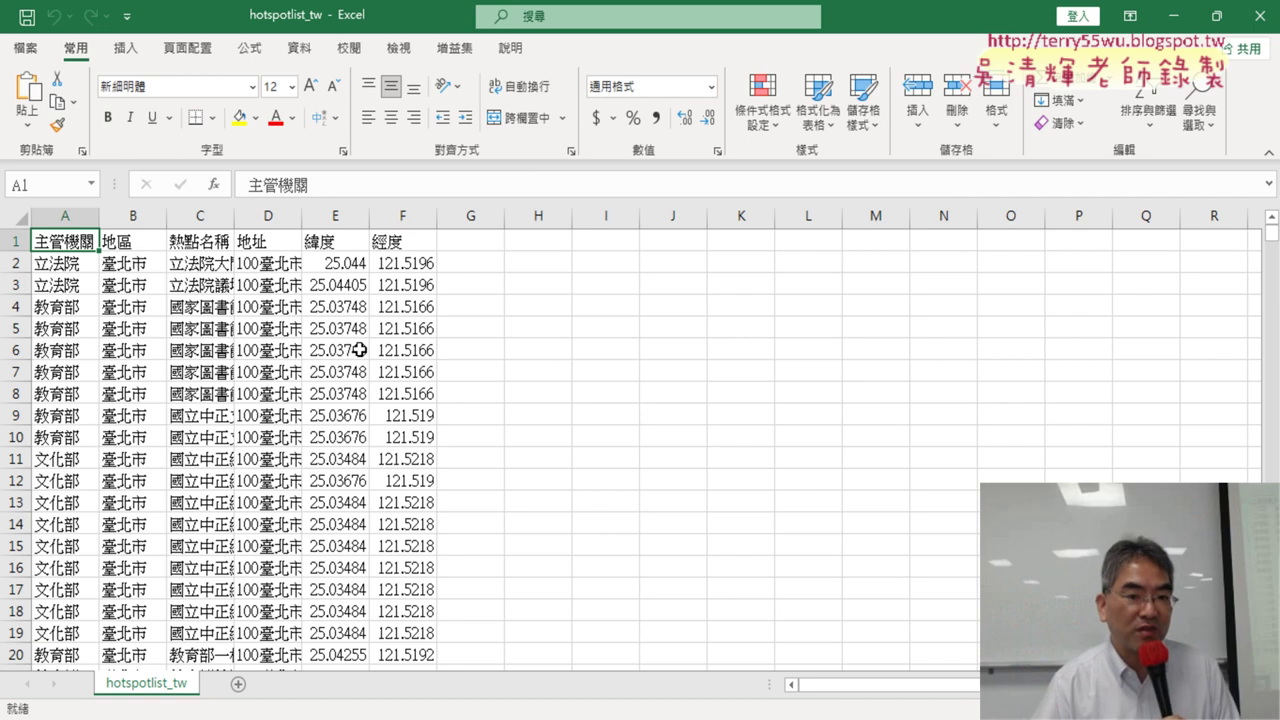
Close the hotspotlist_tw and itw_tw workbooks, choosing 不要儲存 to discard changes.
left_click(309, 53)
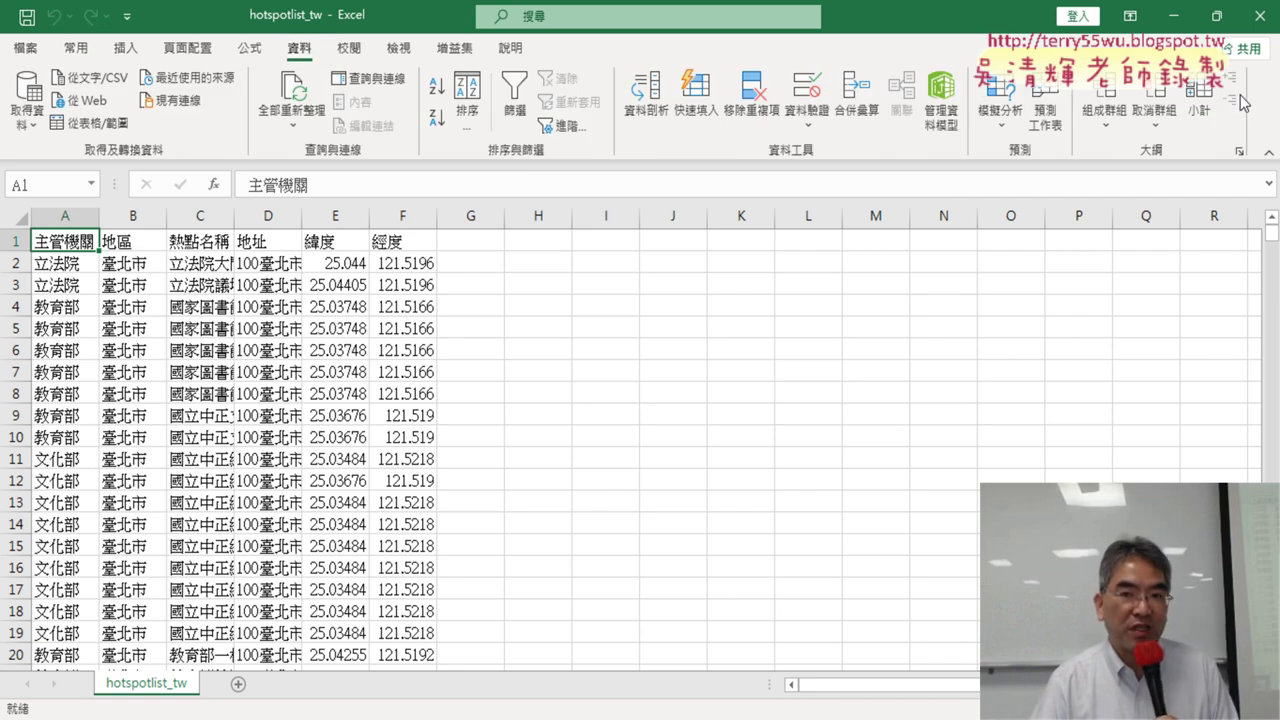
left_click(1260, 15)
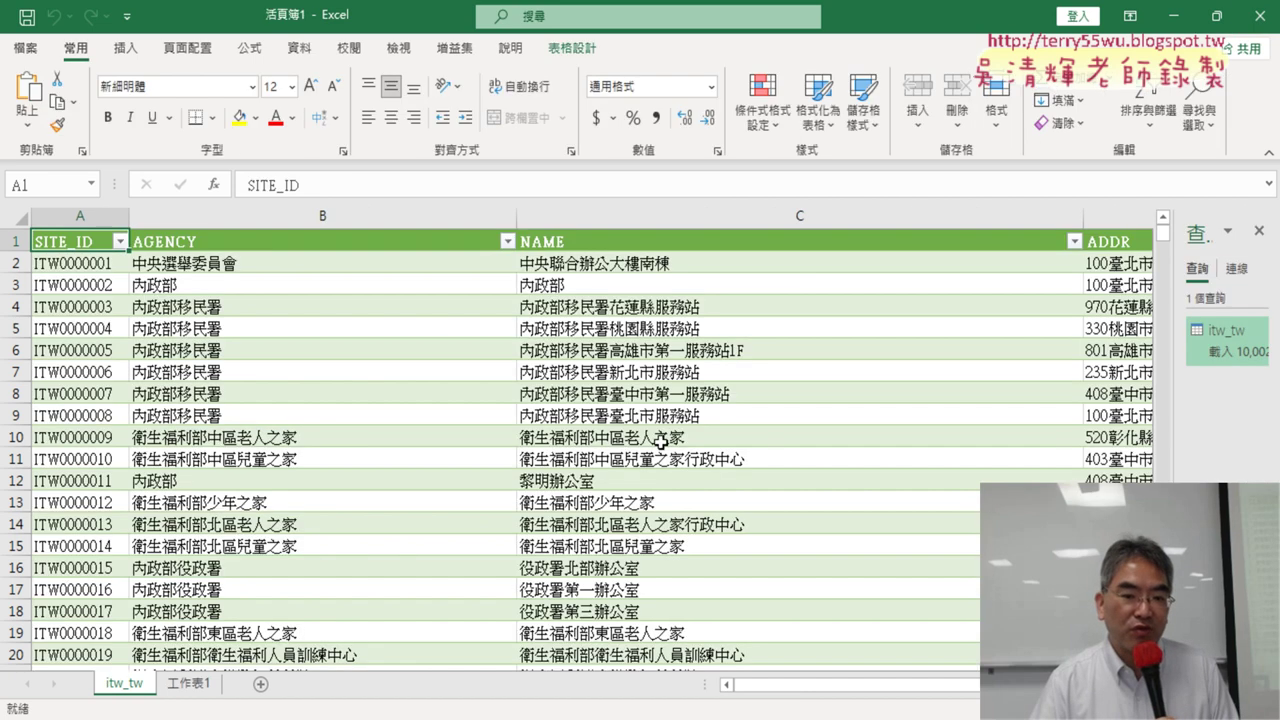
left_click(1260, 15)
left_click(646, 392)
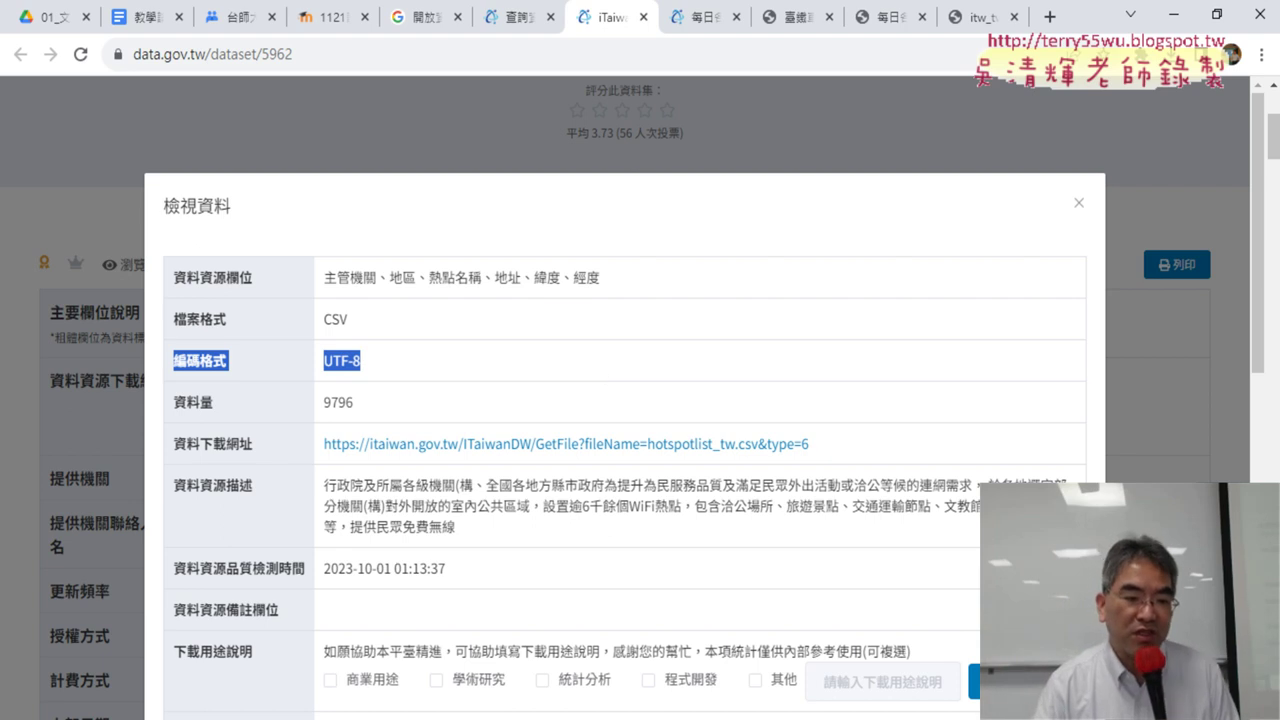
Launch Excel from the Start menu and create a new 空白活頁簿.
key("super")
scroll(159, 414, "down", 5)
scroll(163, 427, "down", 5)
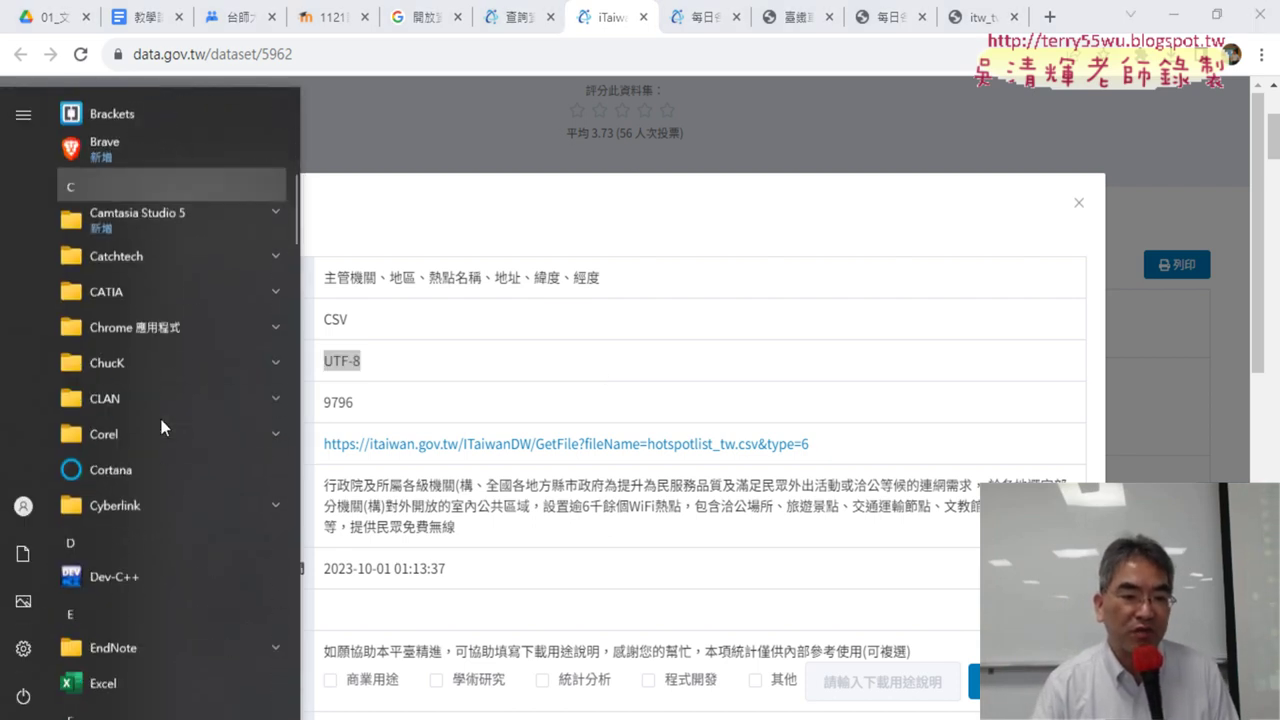
scroll(160, 420, "down", 5)
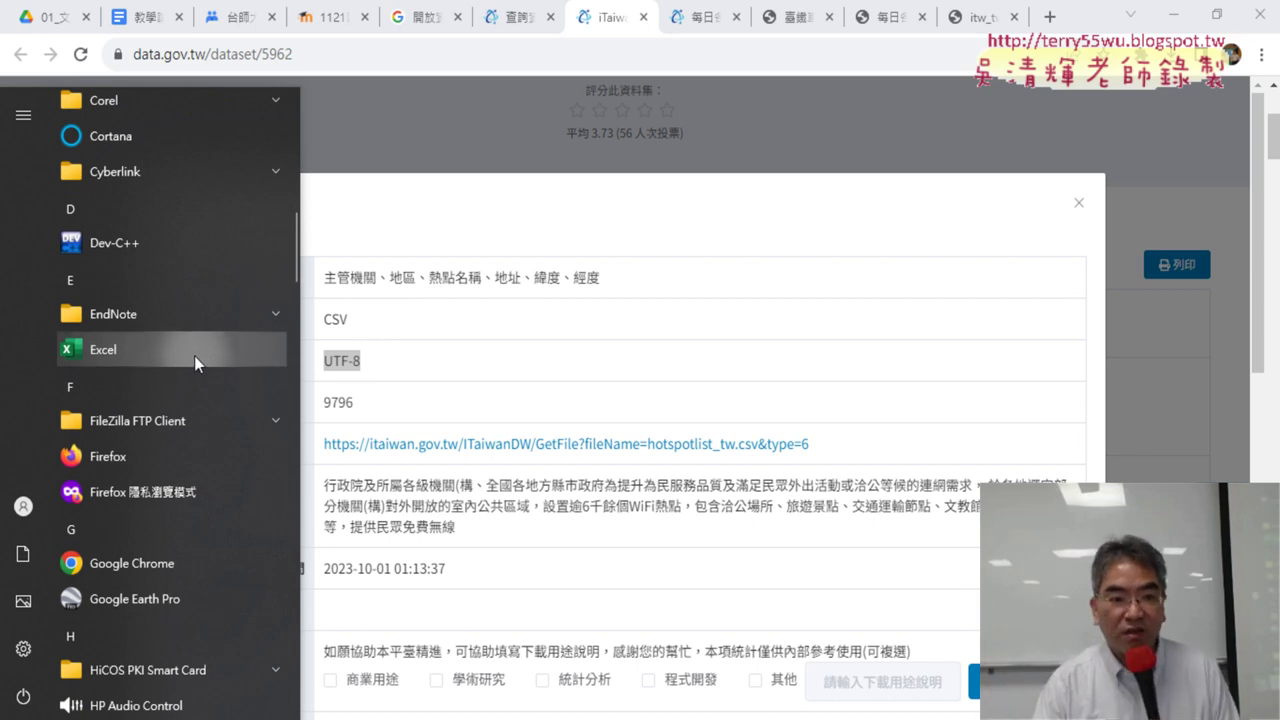
left_click(191, 357)
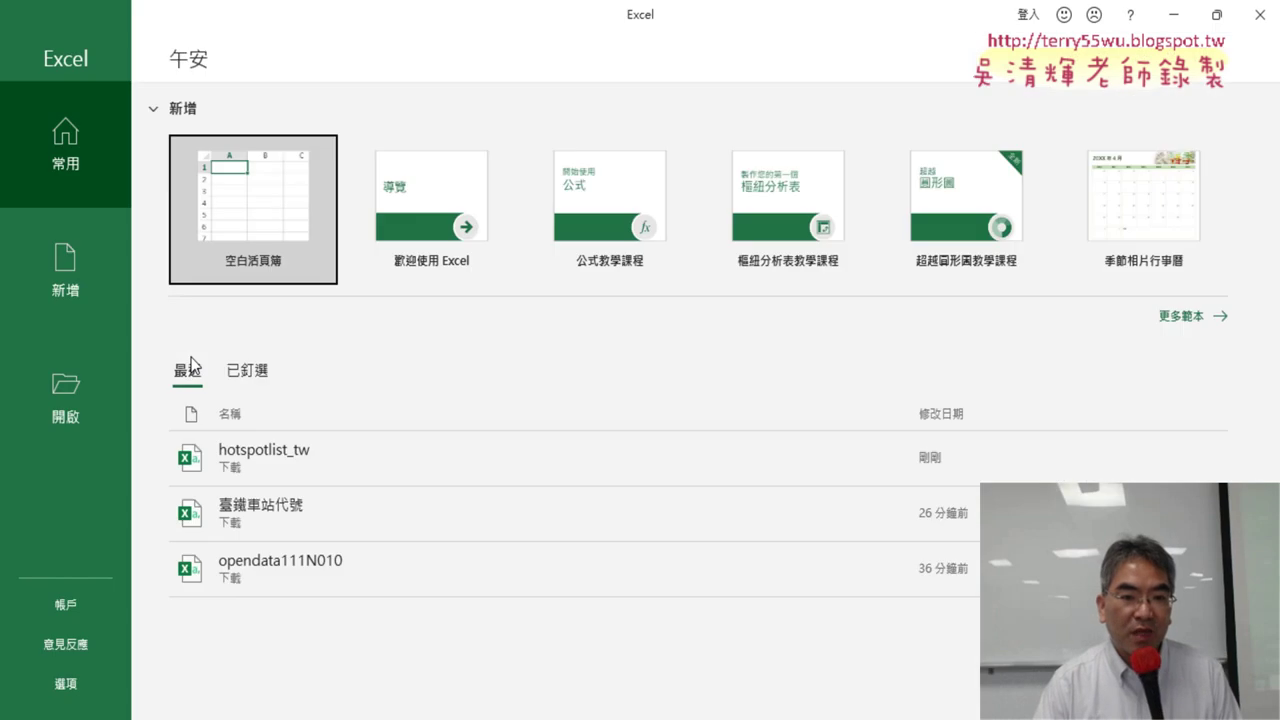
left_click(270, 230)
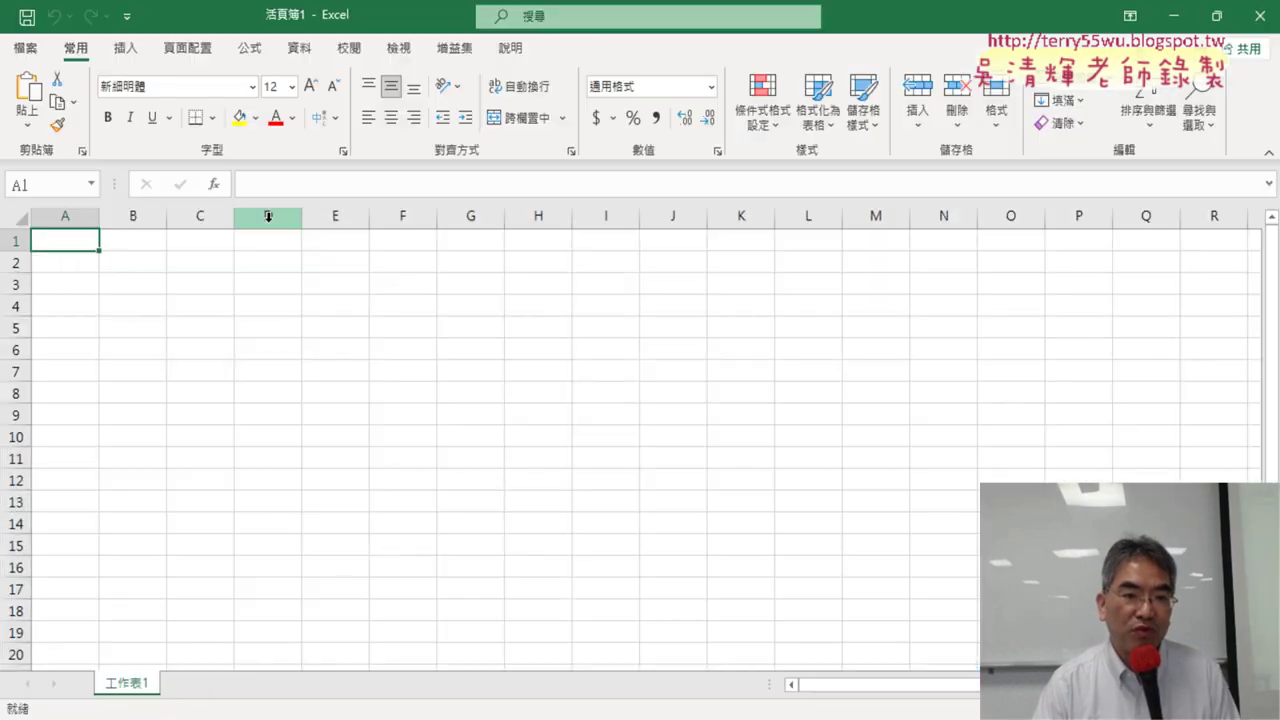
Import hotspotlist_tw from the 下載 folder using 資料 > 從文字/CSV.
left_click(308, 52)
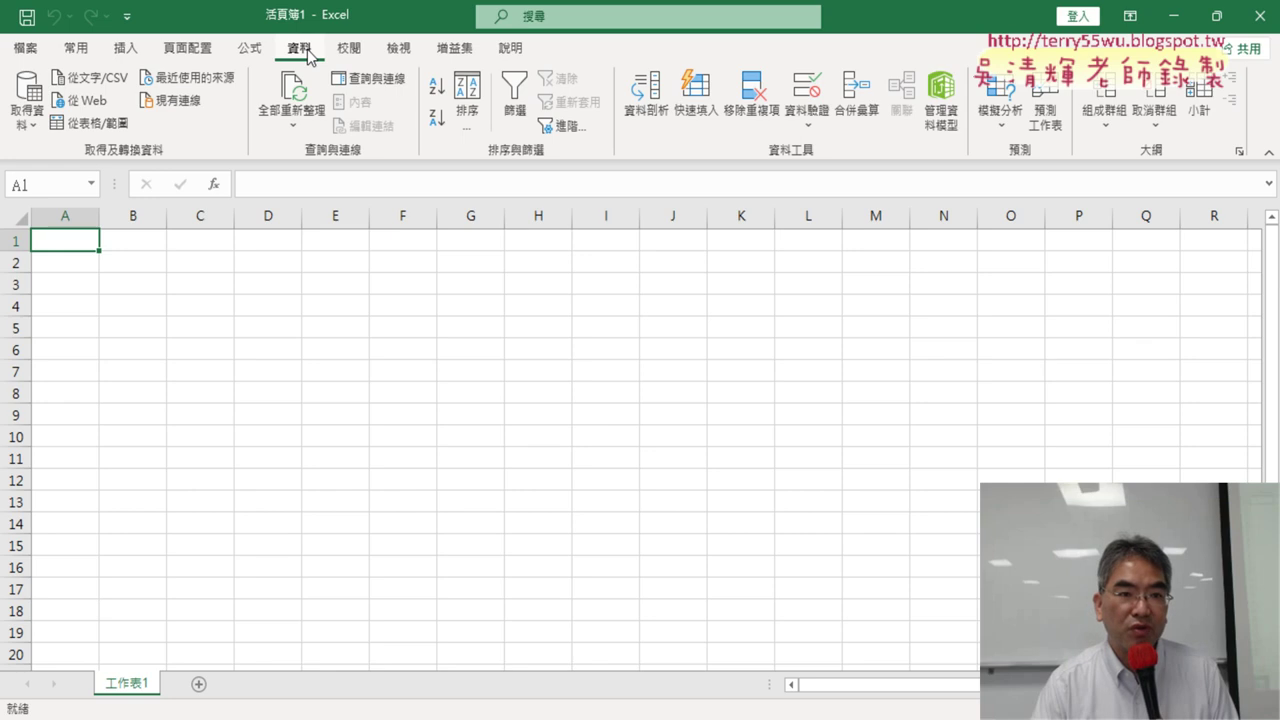
left_click(103, 77)
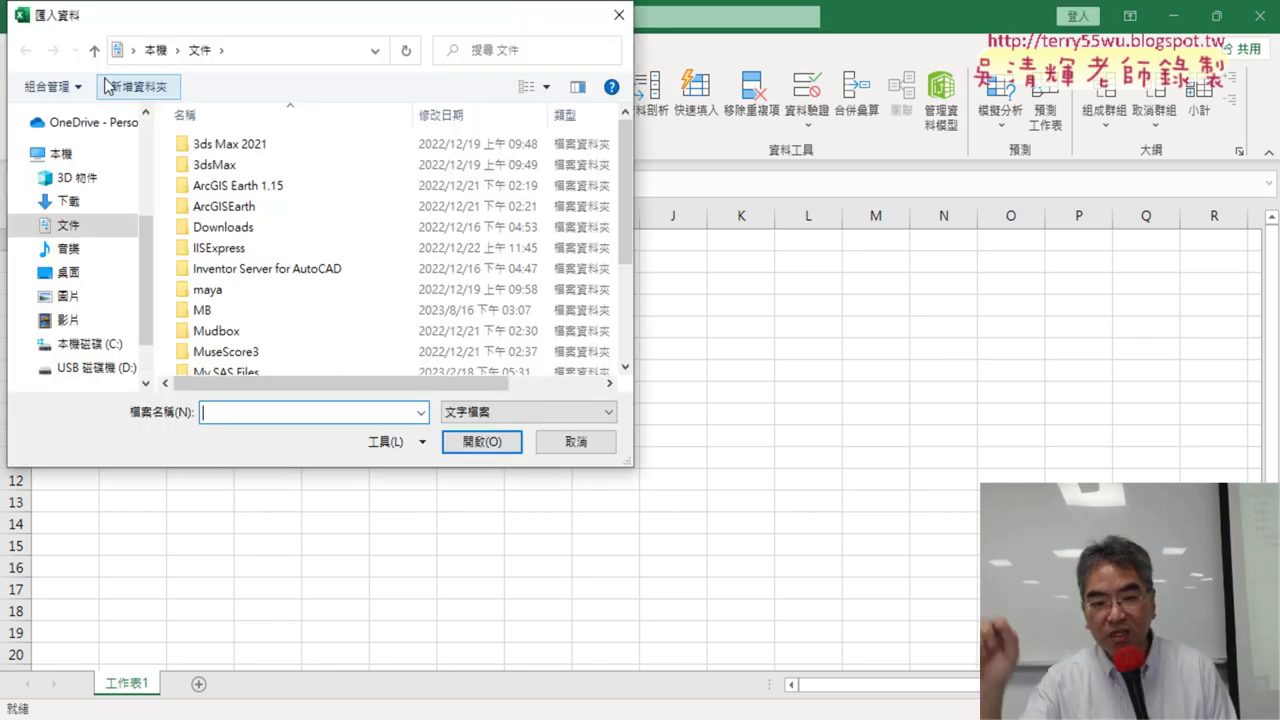
left_click(94, 201)
left_click_drag(253, 19, 544, 195)
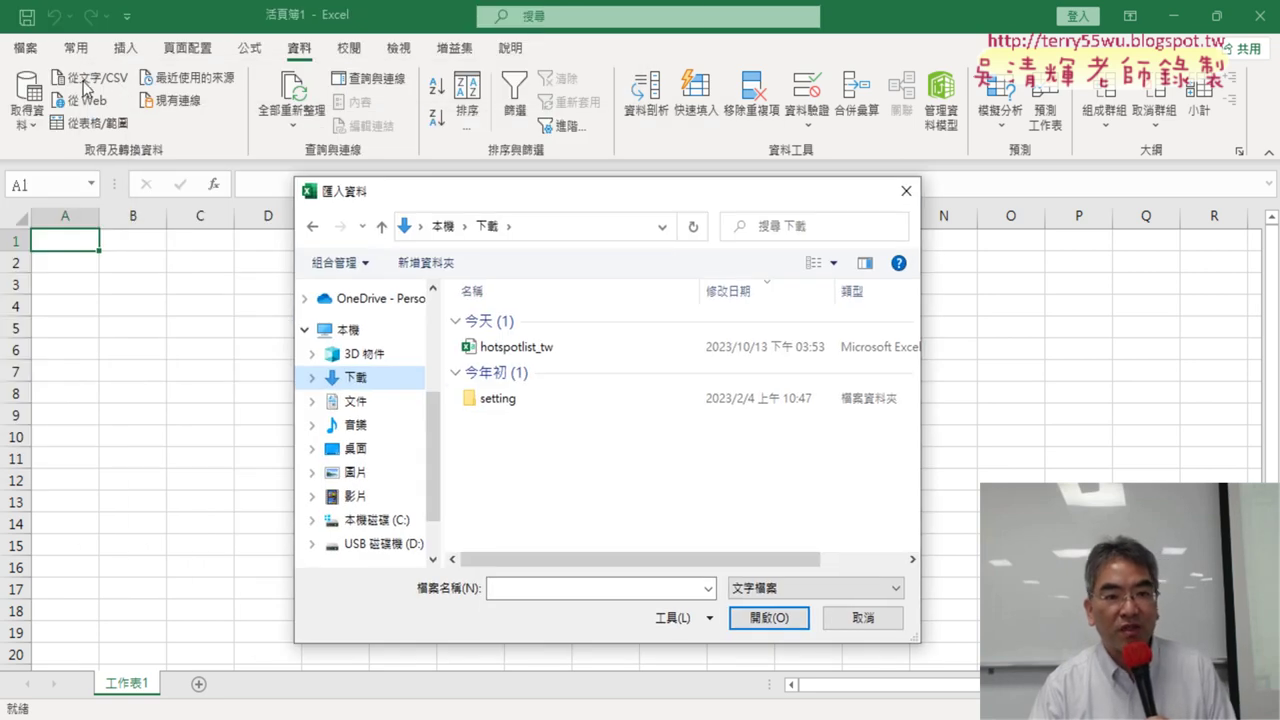
left_click(522, 348)
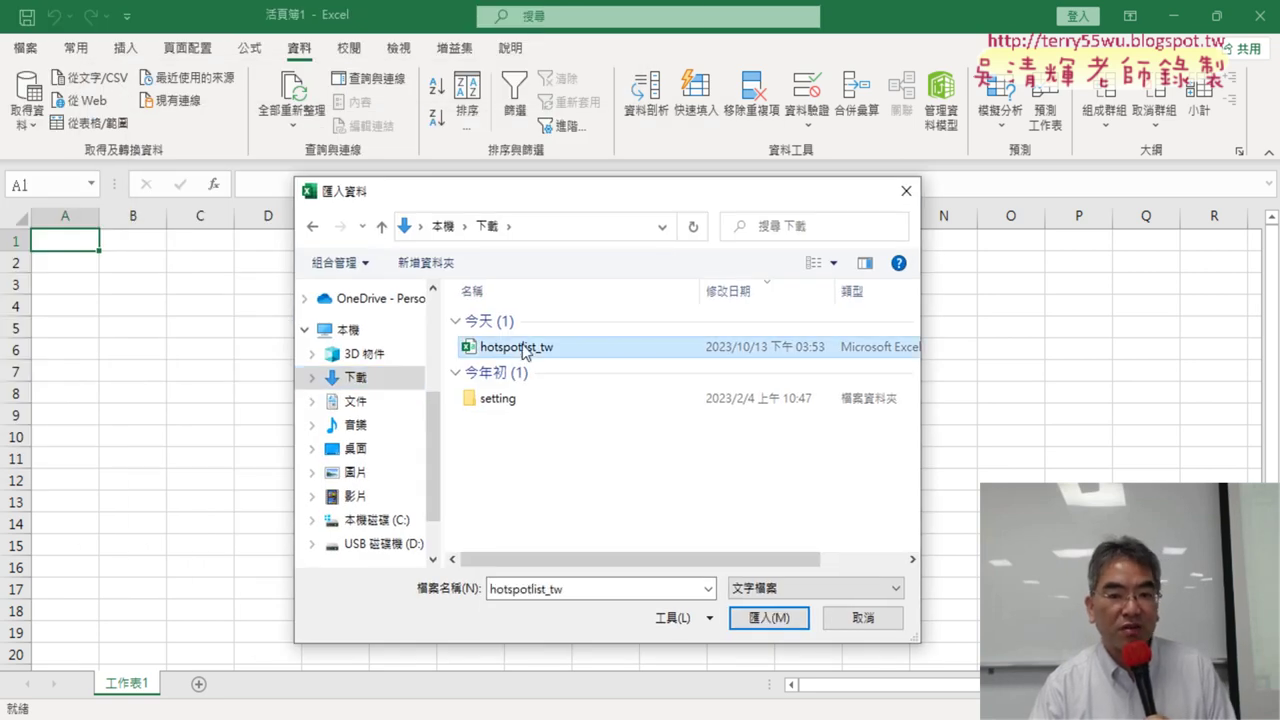
left_click(767, 618)
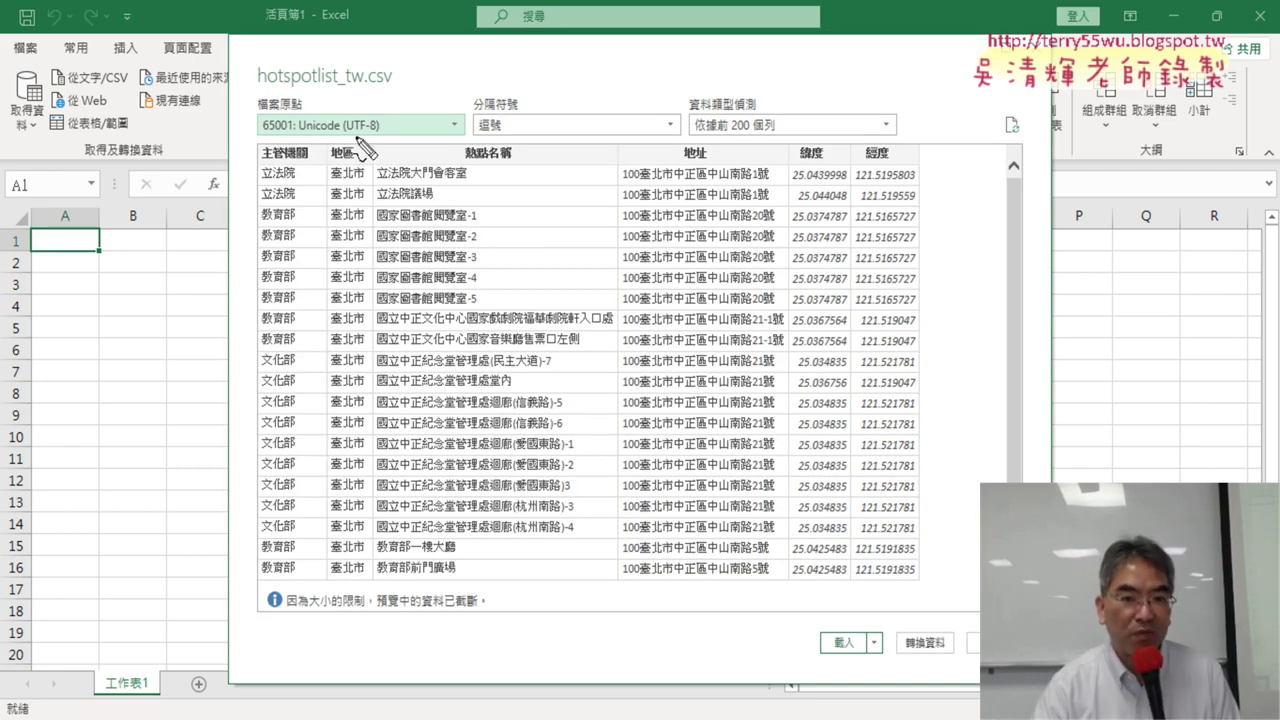
mouse_move(375, 130)
left_mouse_down()
mouse_move(300, 158)
mouse_move(300, 106)
mouse_move(385, 150)
mouse_move(445, 405)
left_mouse_up()
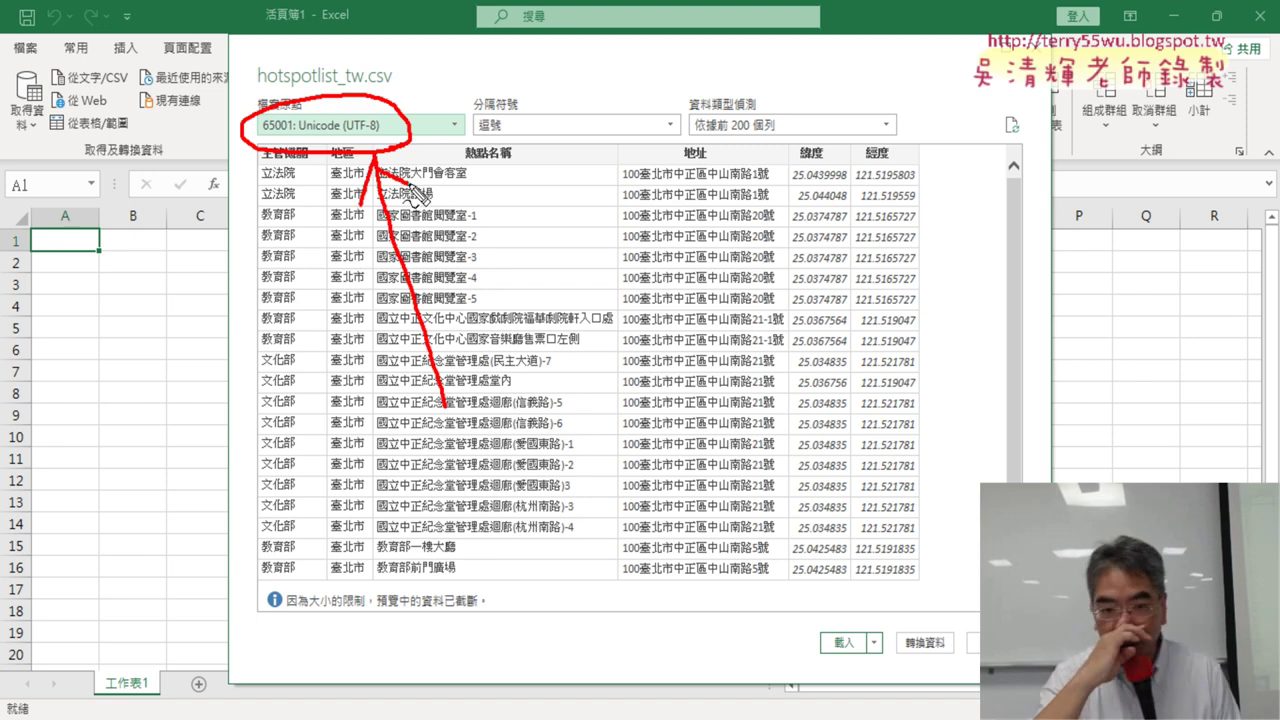
key("Escape")
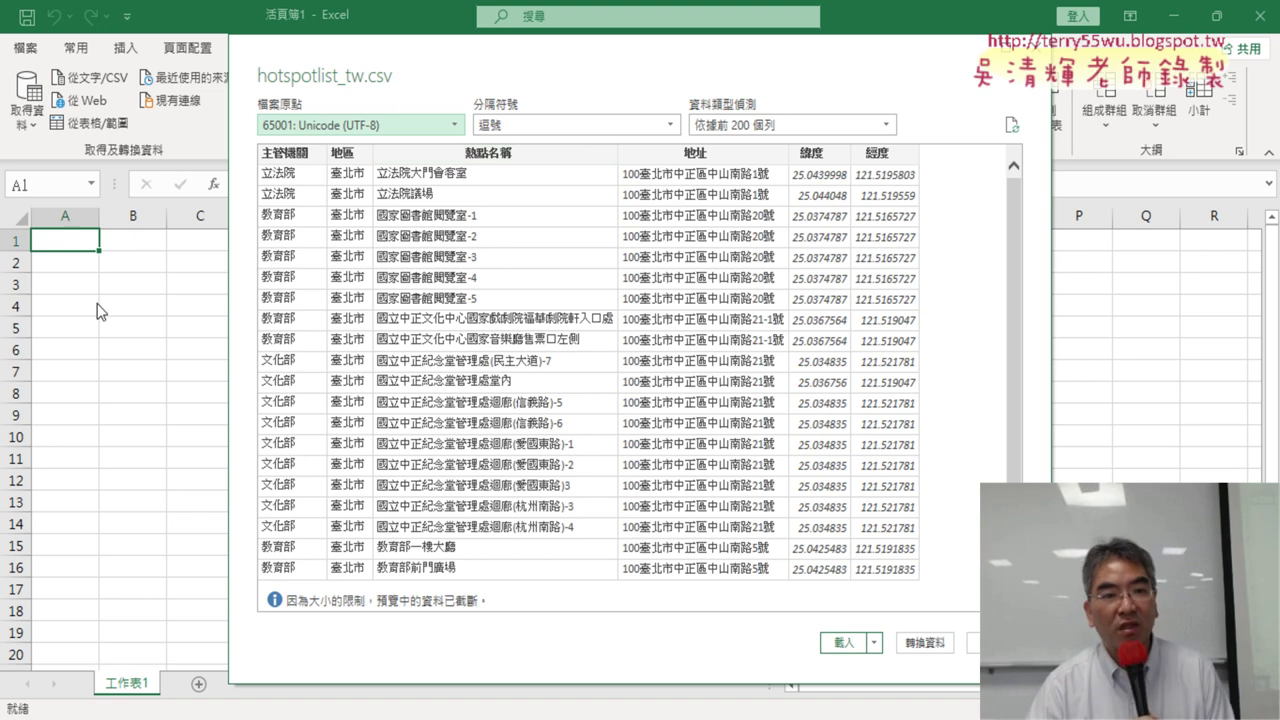
left_click(448, 125)
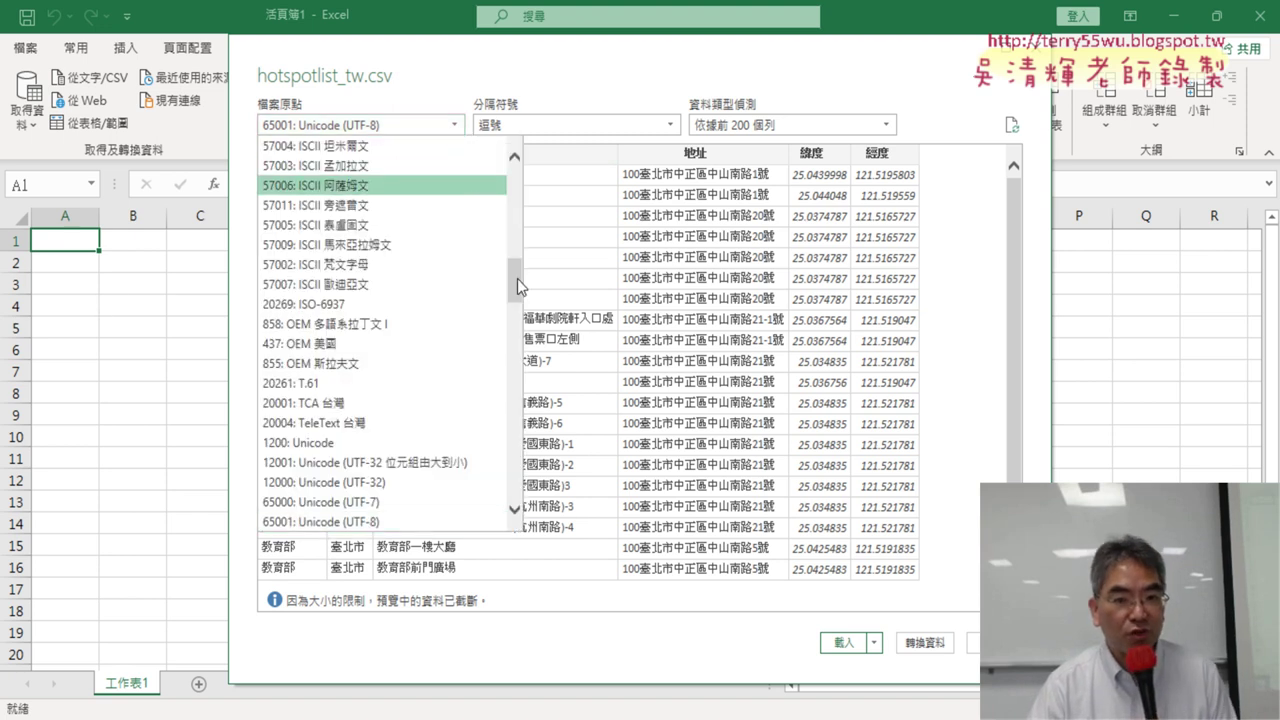
left_click_drag(520, 272, 518, 495)
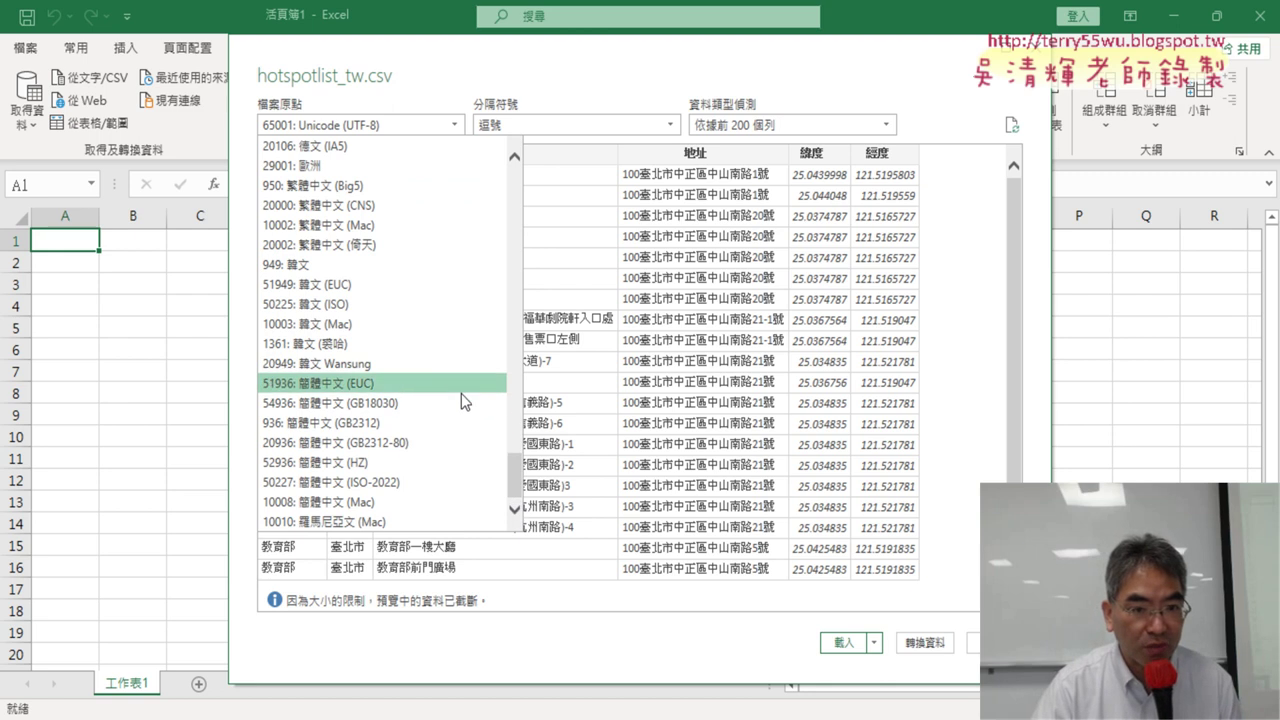
left_click(453, 188)
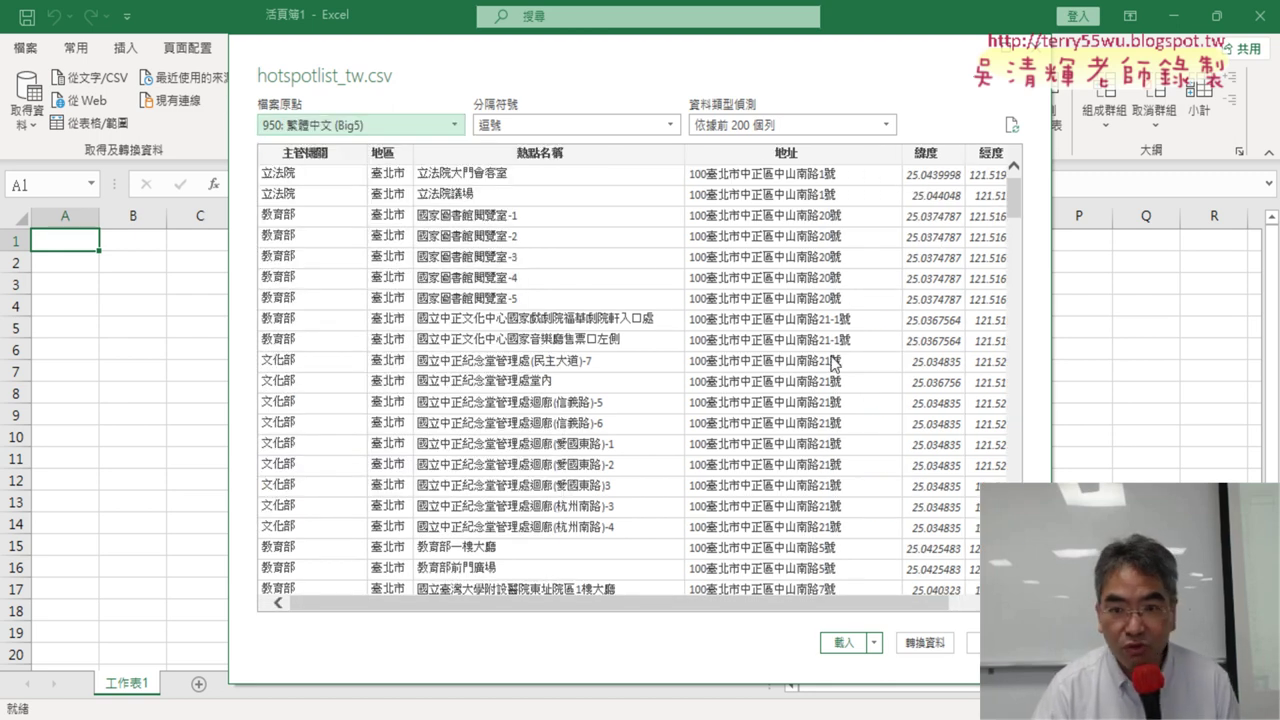
left_click(446, 128)
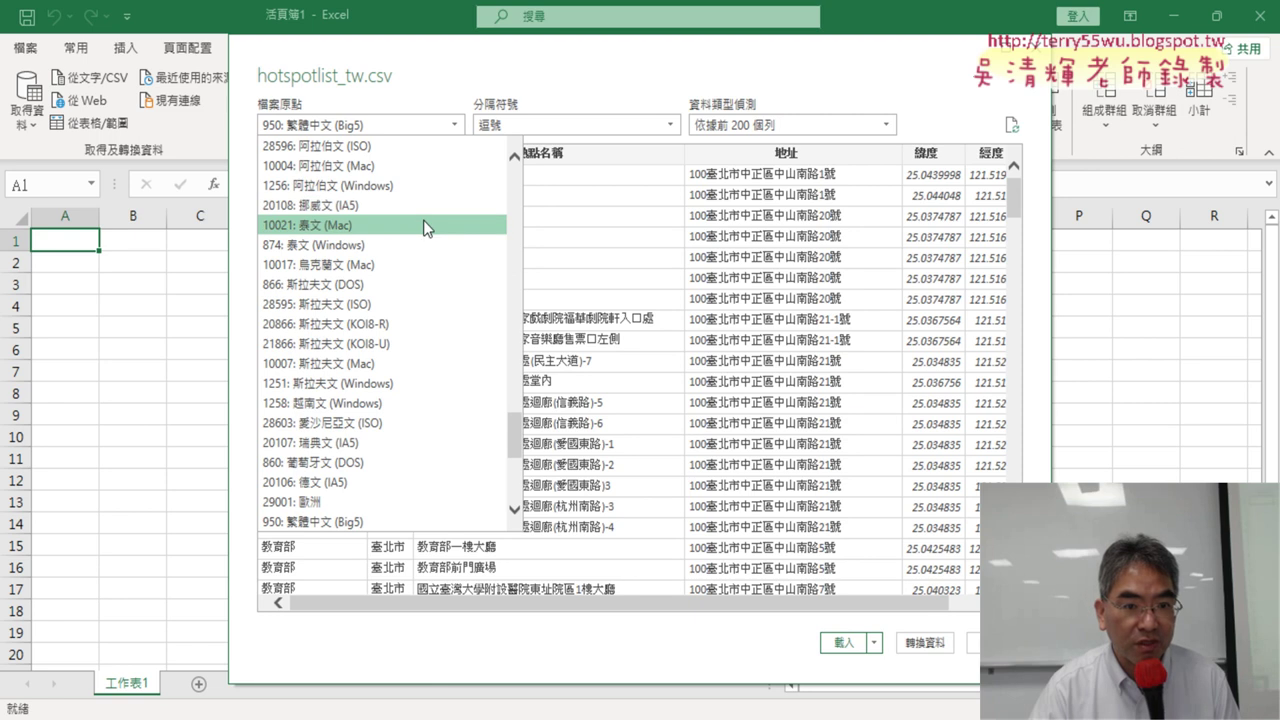
scroll(445, 299, "down", 1)
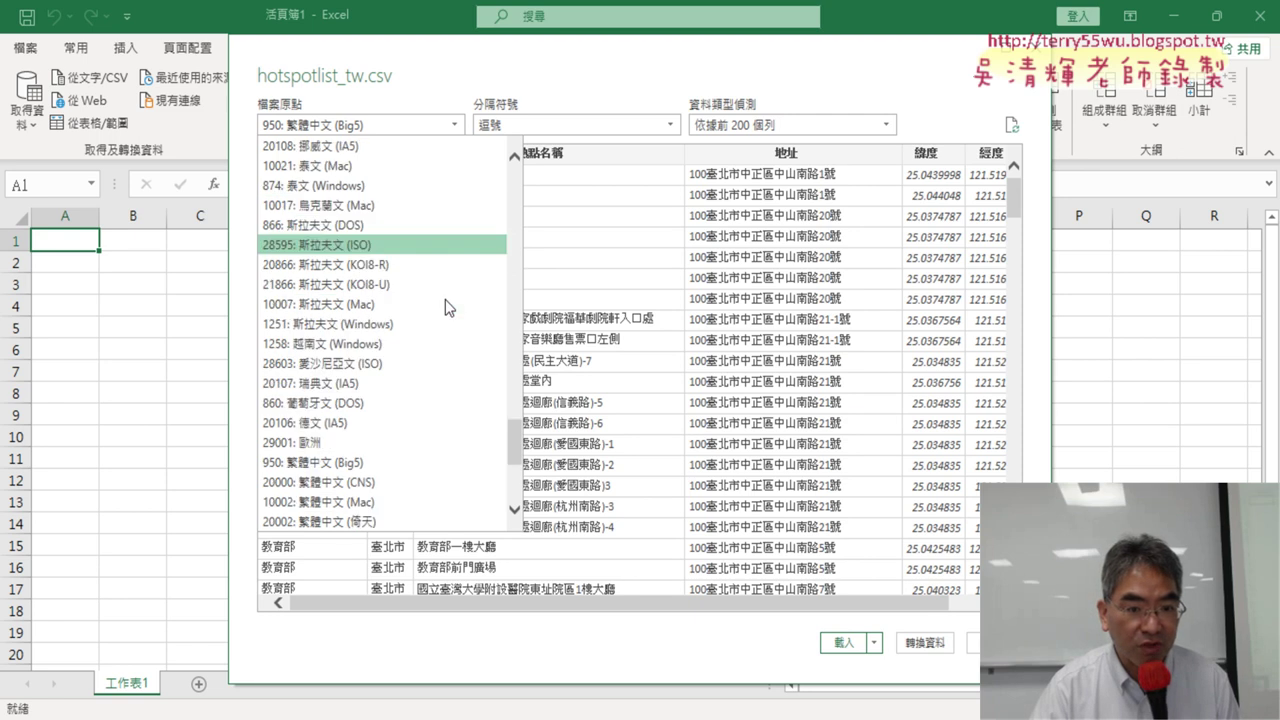
scroll(443, 322, "down", 2)
scroll(438, 380, "down", 2)
scroll(440, 380, "down", 1)
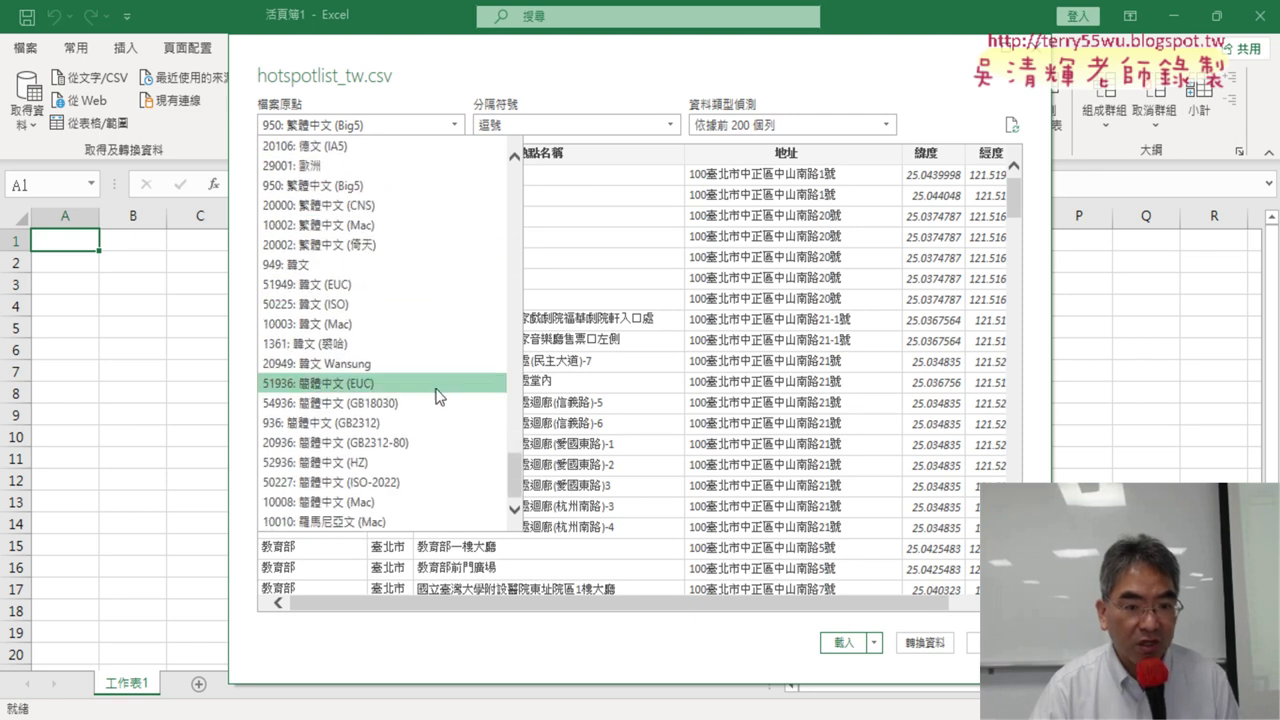
left_click(437, 423)
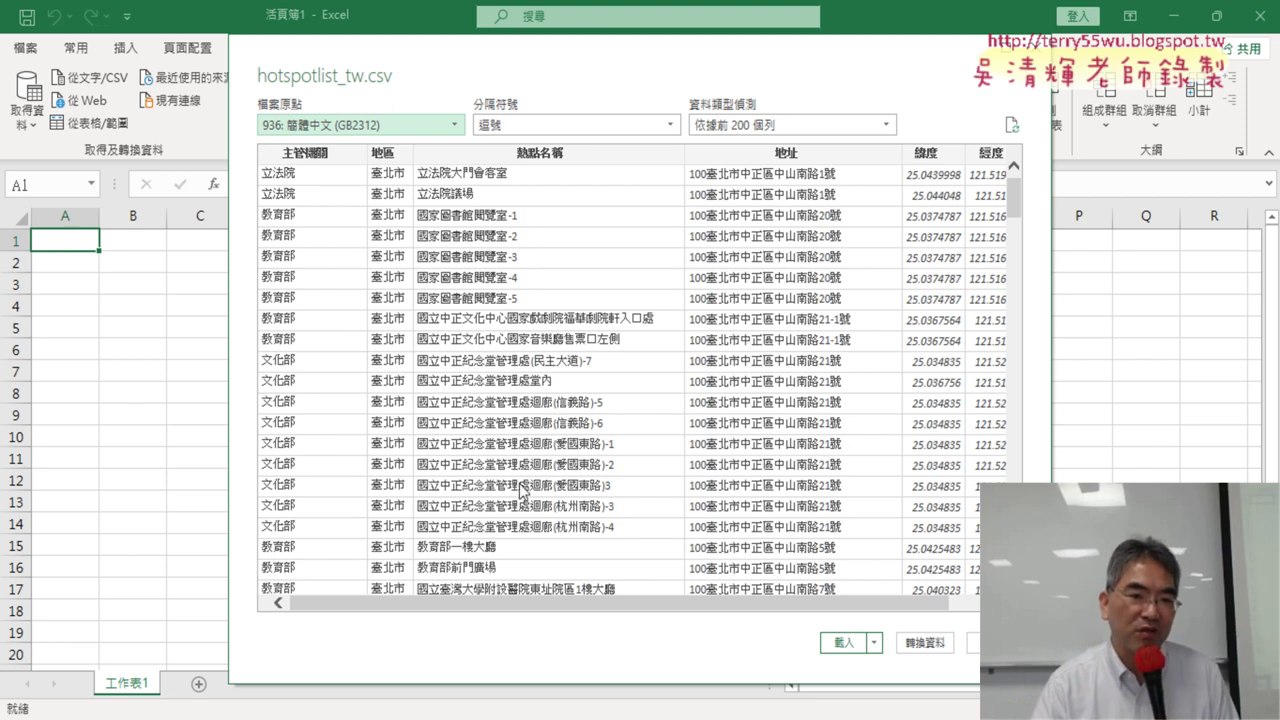
left_click(452, 127)
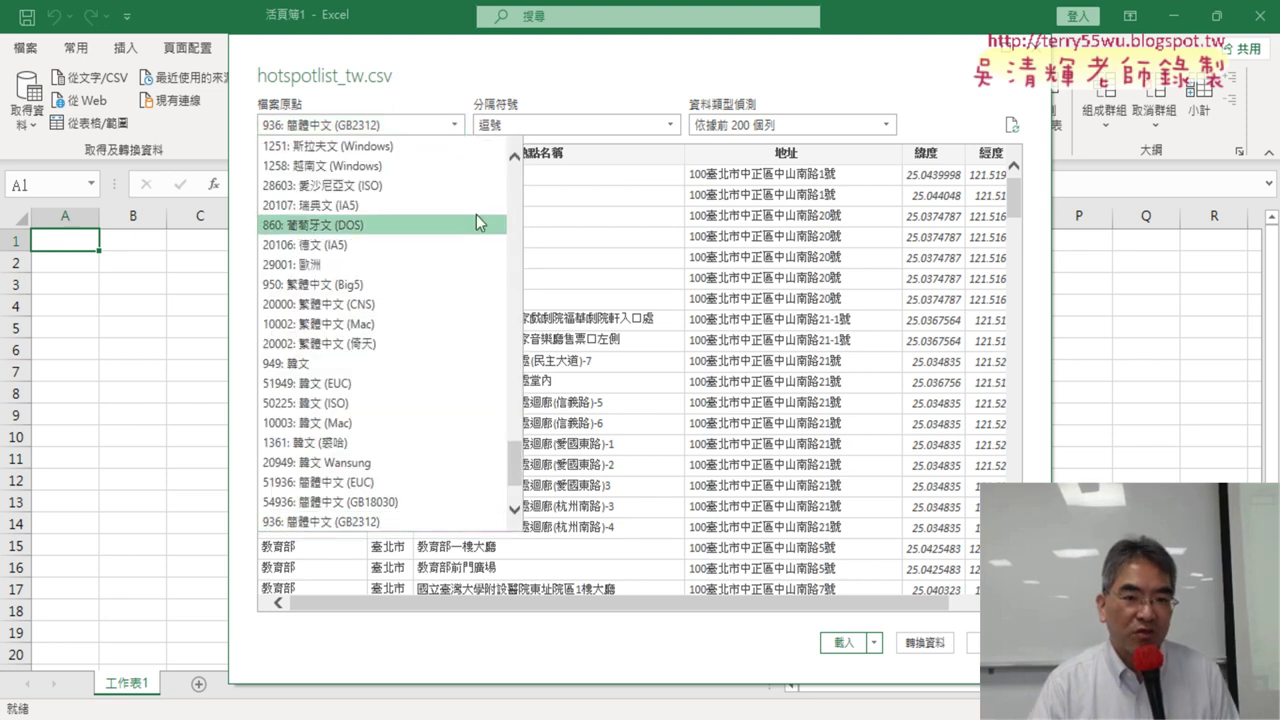
scroll(514, 266, "up", 3)
scroll(516, 268, "up", 3)
scroll(516, 270, "up", 6)
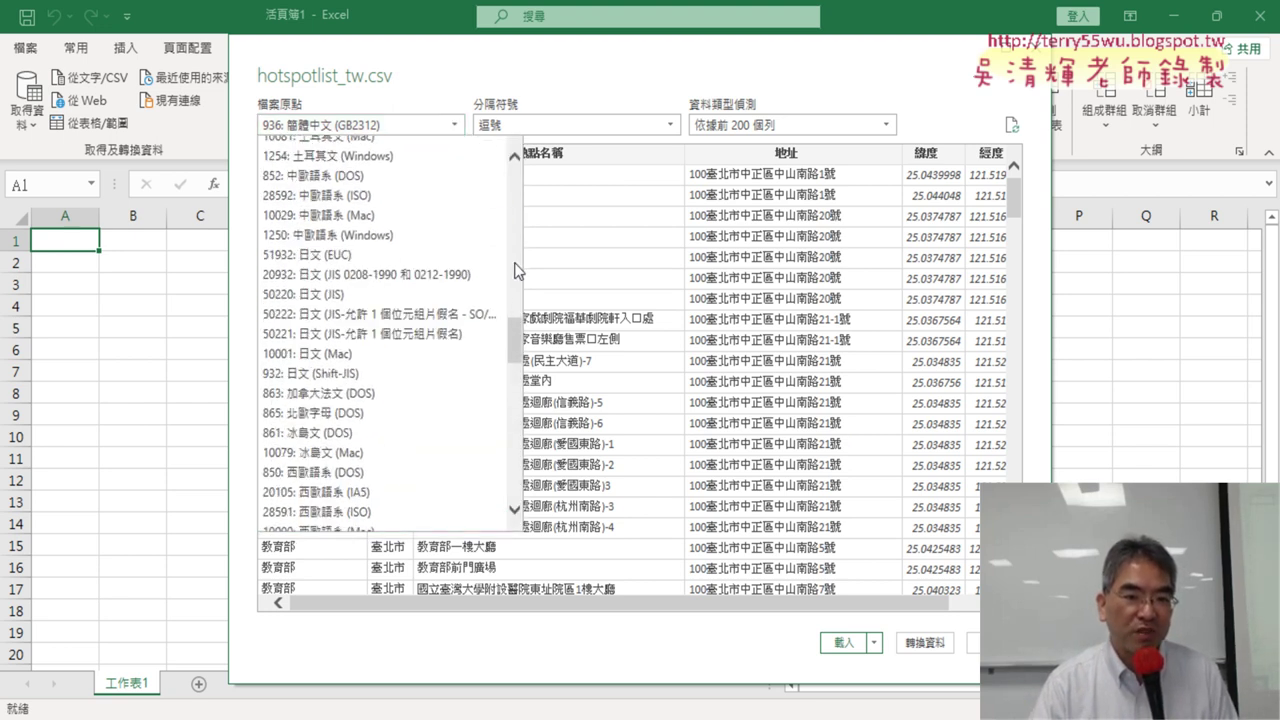
left_click_drag(519, 340, 521, 311)
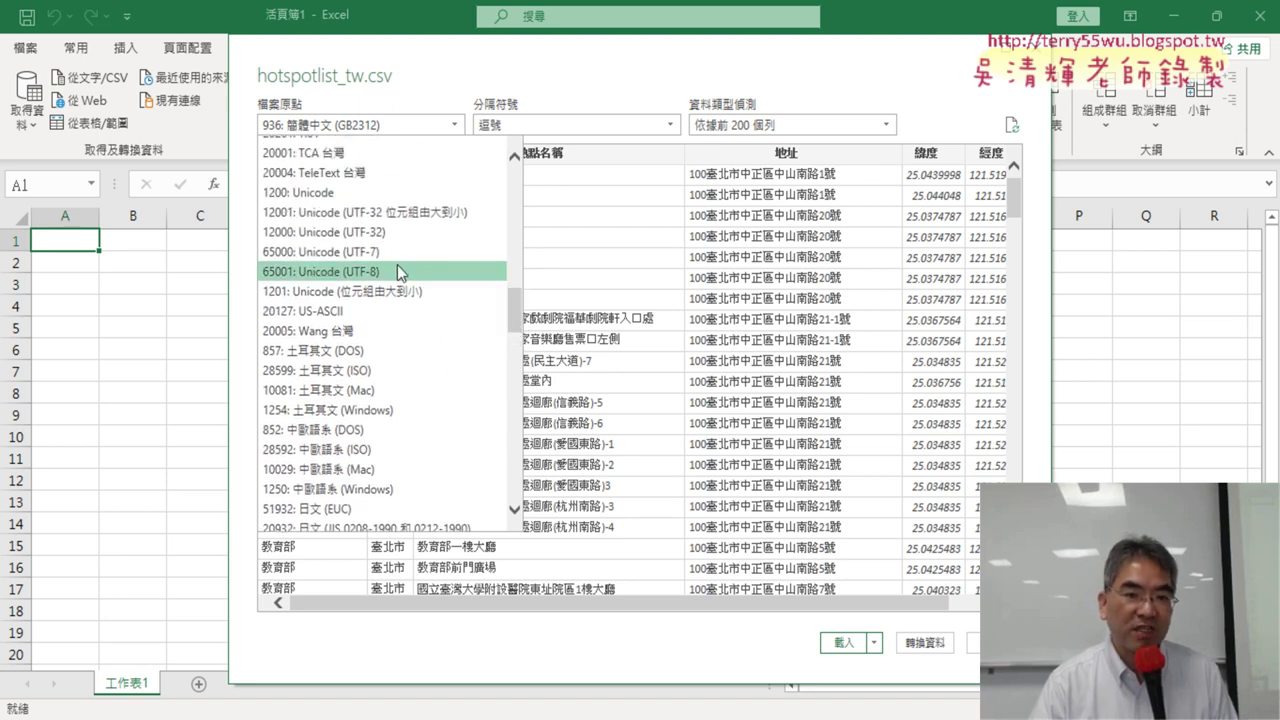
left_click(385, 272)
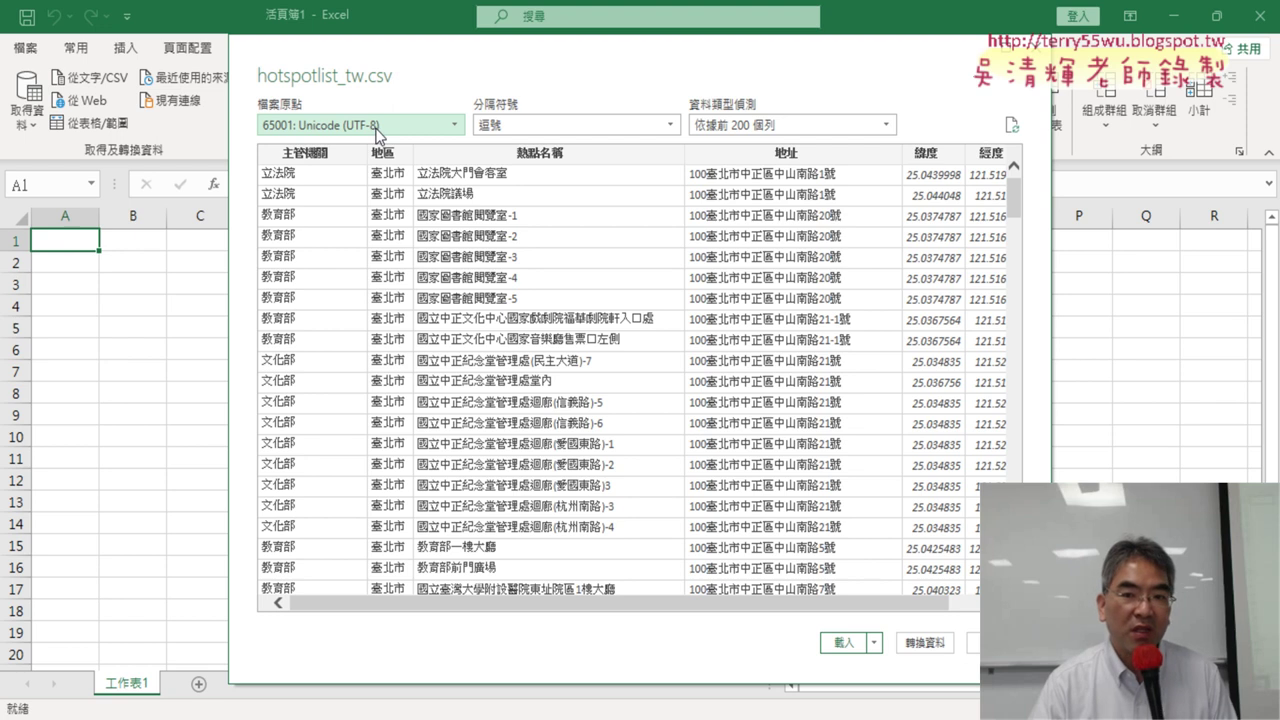
Load the UTF-8 hotspot preview with 載入, then switch back to Chrome.
left_click(844, 642)
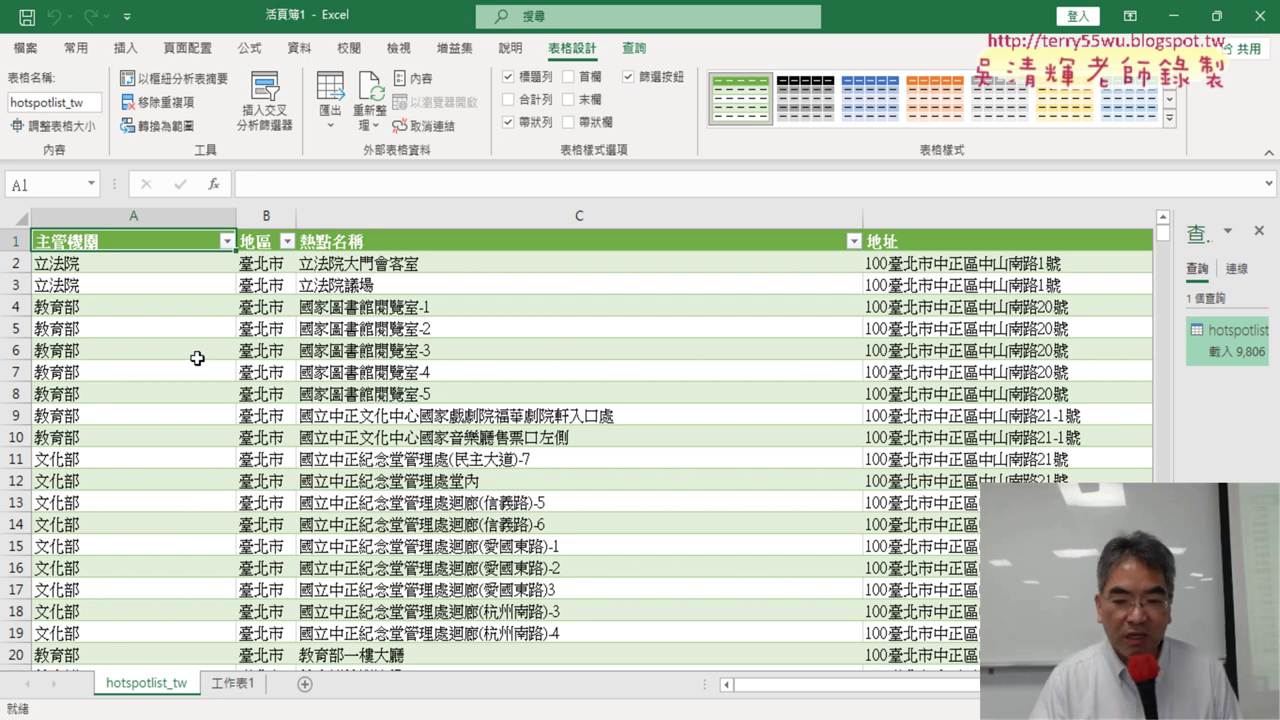
key("alt+Tab")
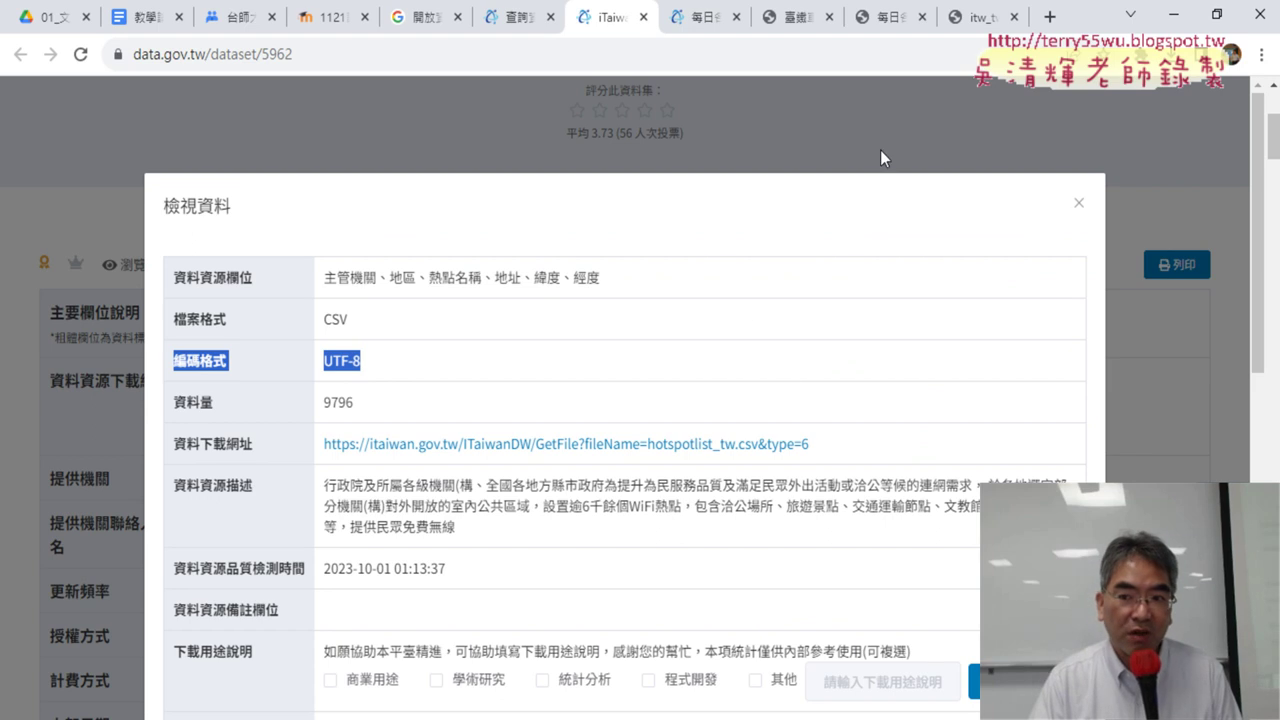
Close the 檢視資料 dialog and return to Excel's 資料 tab.
left_click(1079, 204)
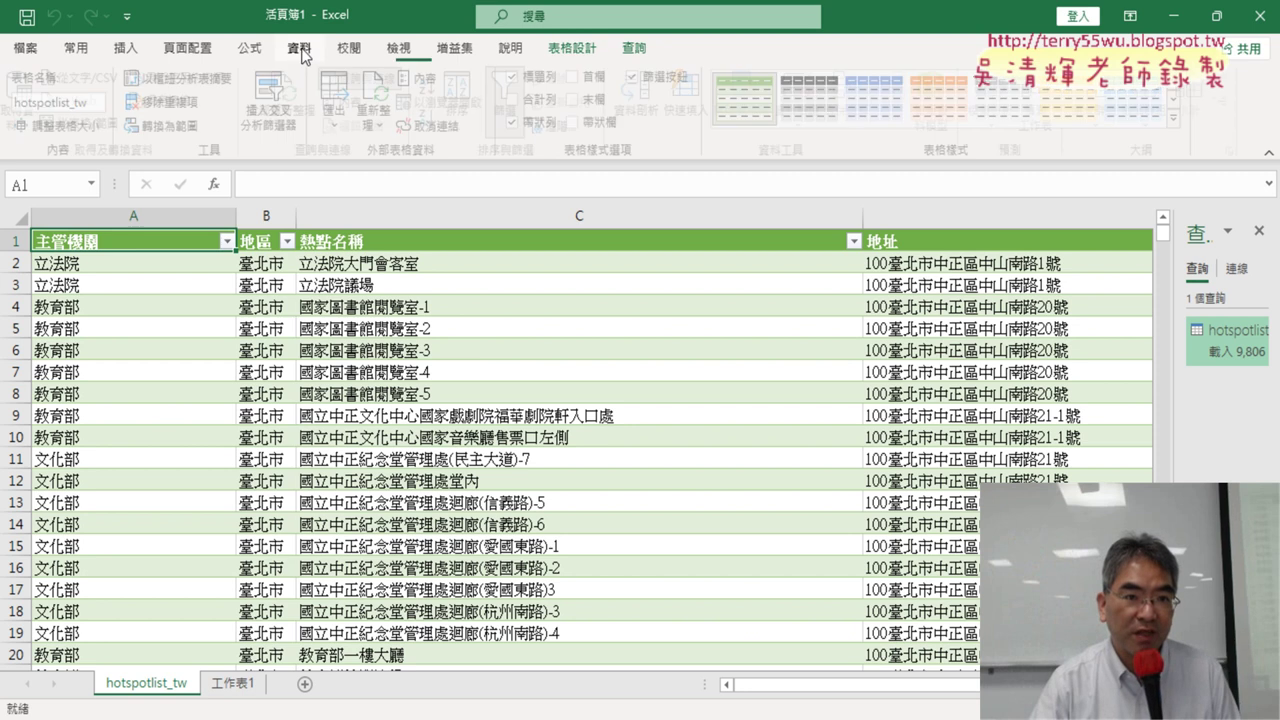
left_click(299, 47)
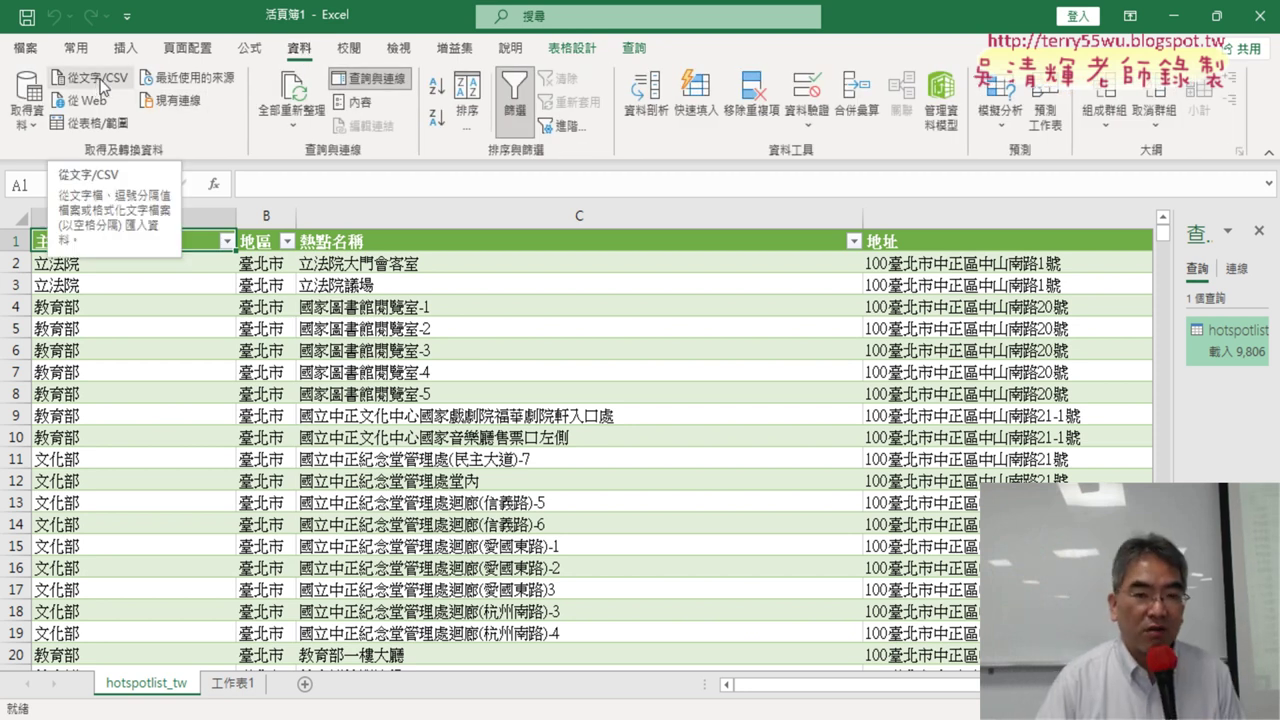
Expand the full 表格樣式 gallery on the 表格設計 tab for the hotspotlist_tw table.
left_click(451, 243)
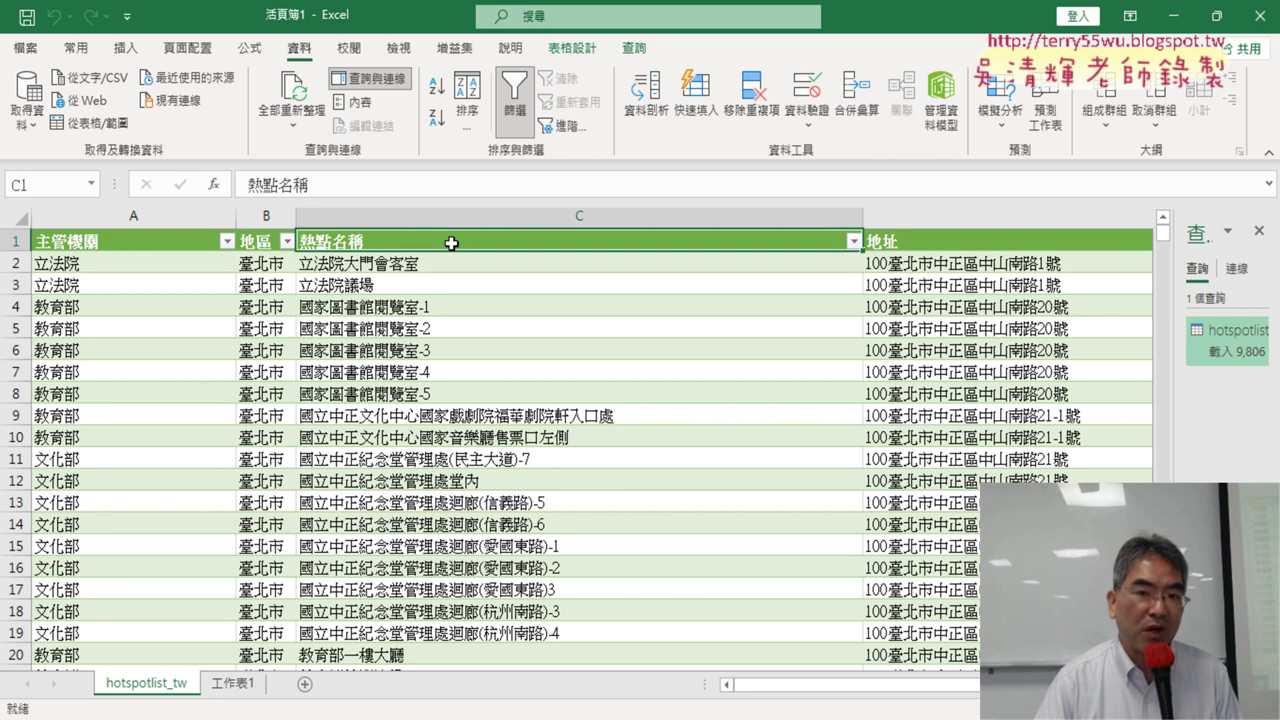
left_click(586, 52)
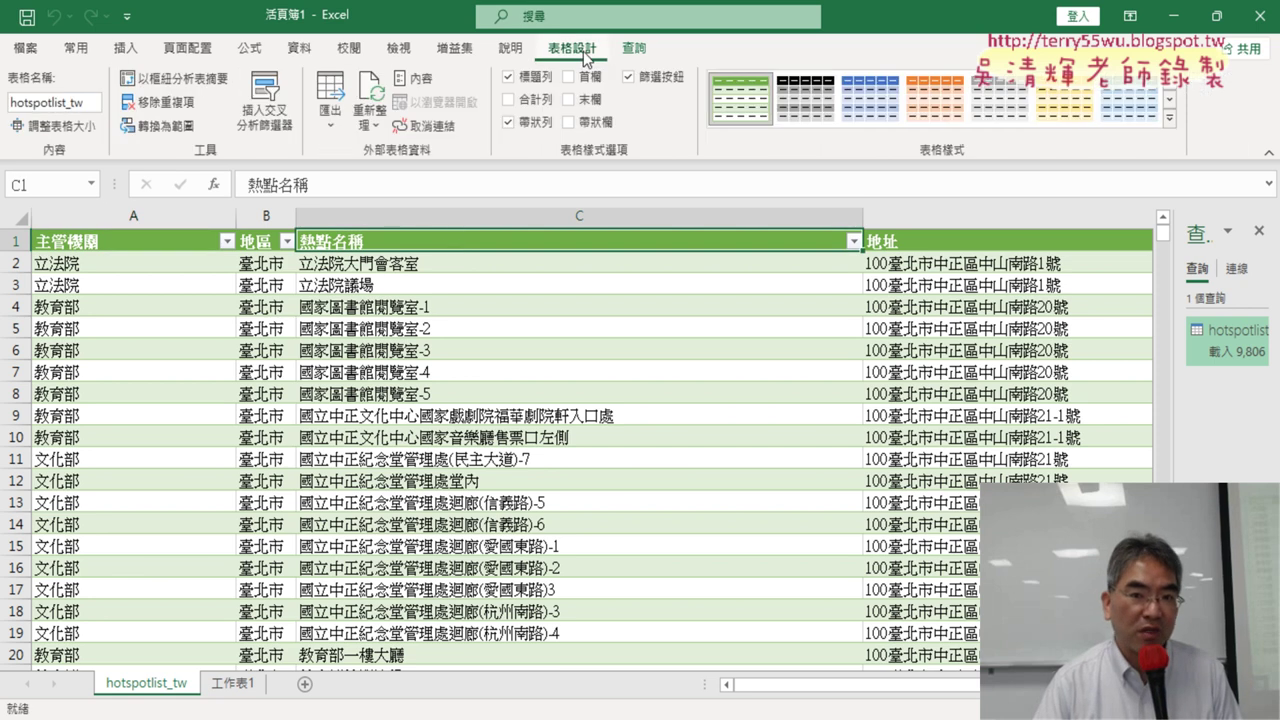
left_click(1169, 118)
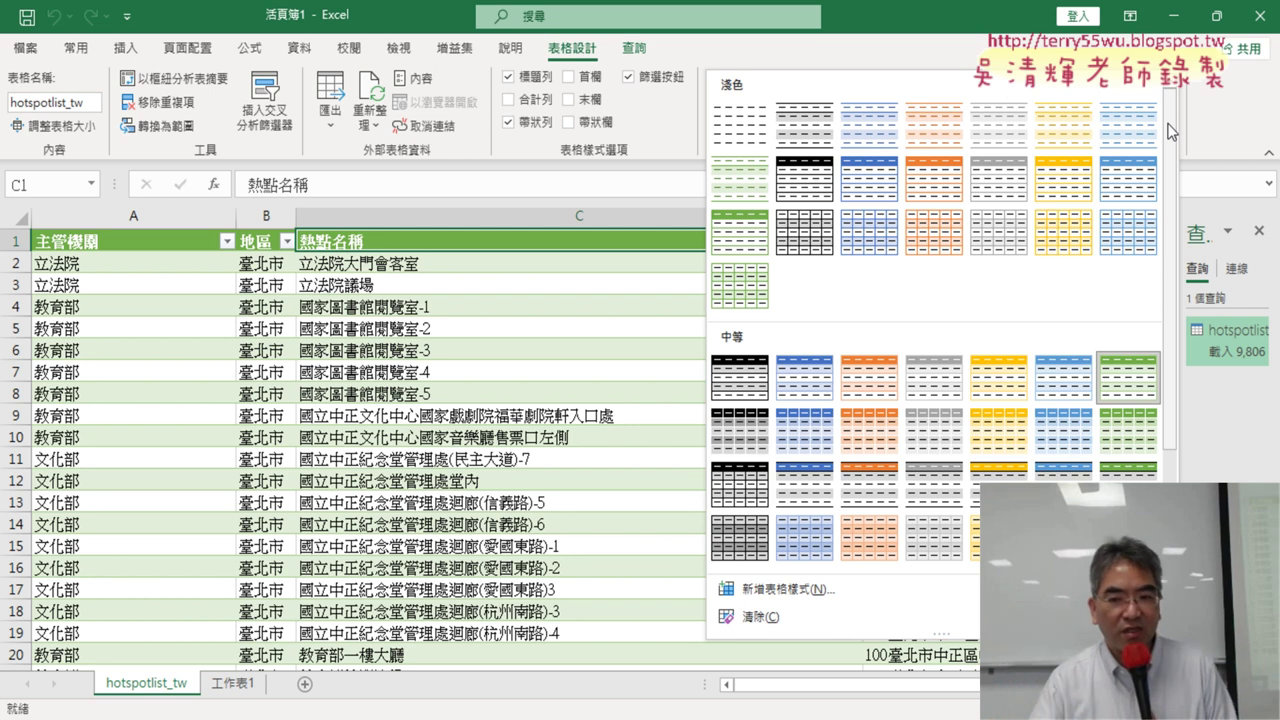
left_click(996, 48)
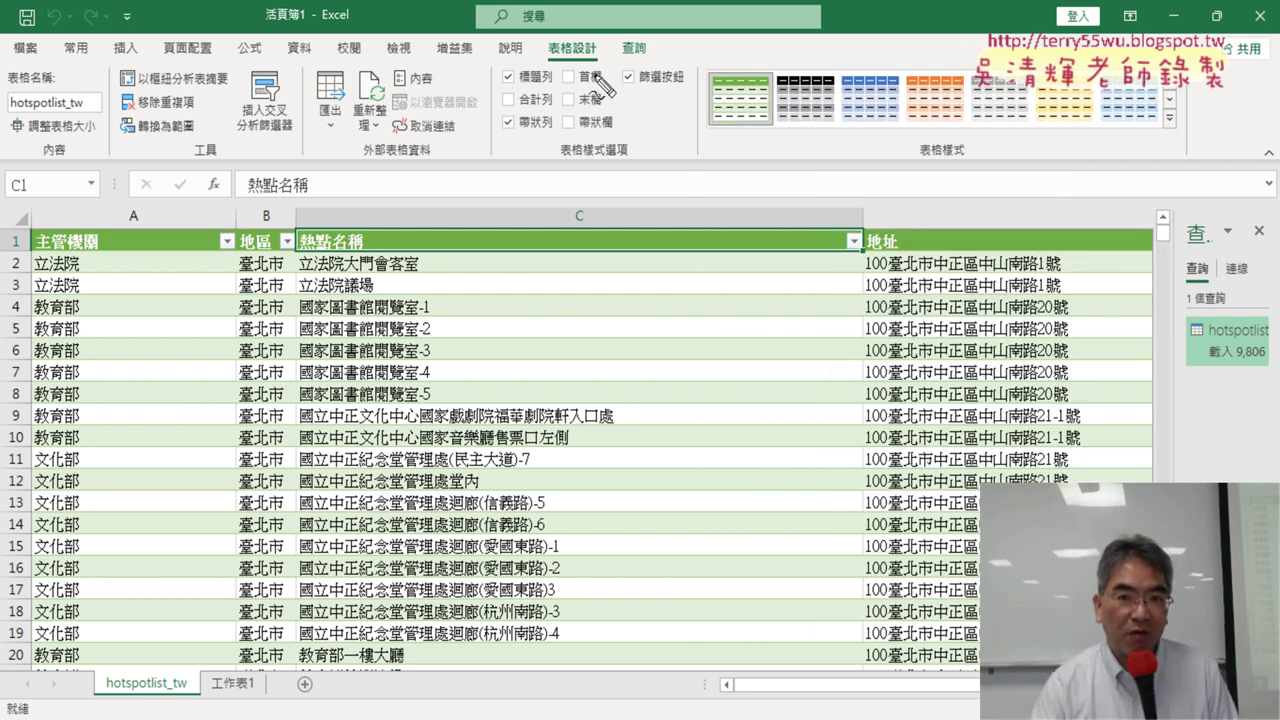
left_click_drag(602, 64, 612, 72)
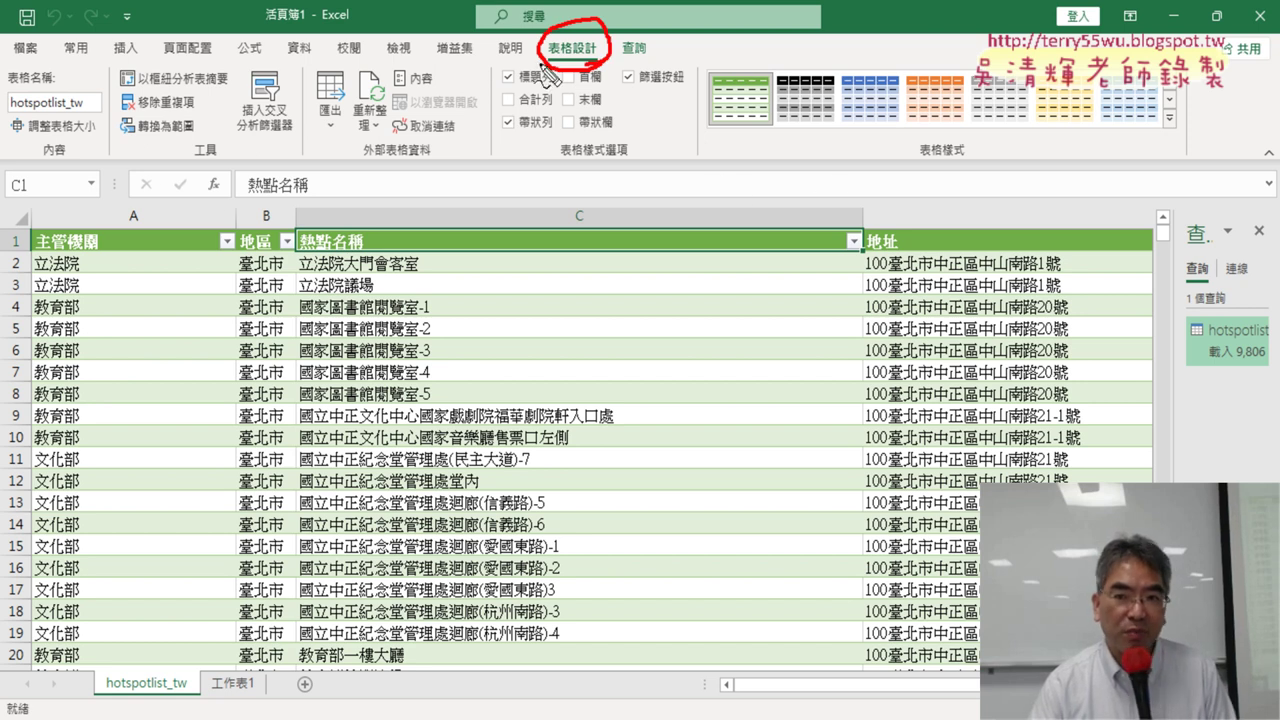
left_click_drag(985, 175, 955, 180)
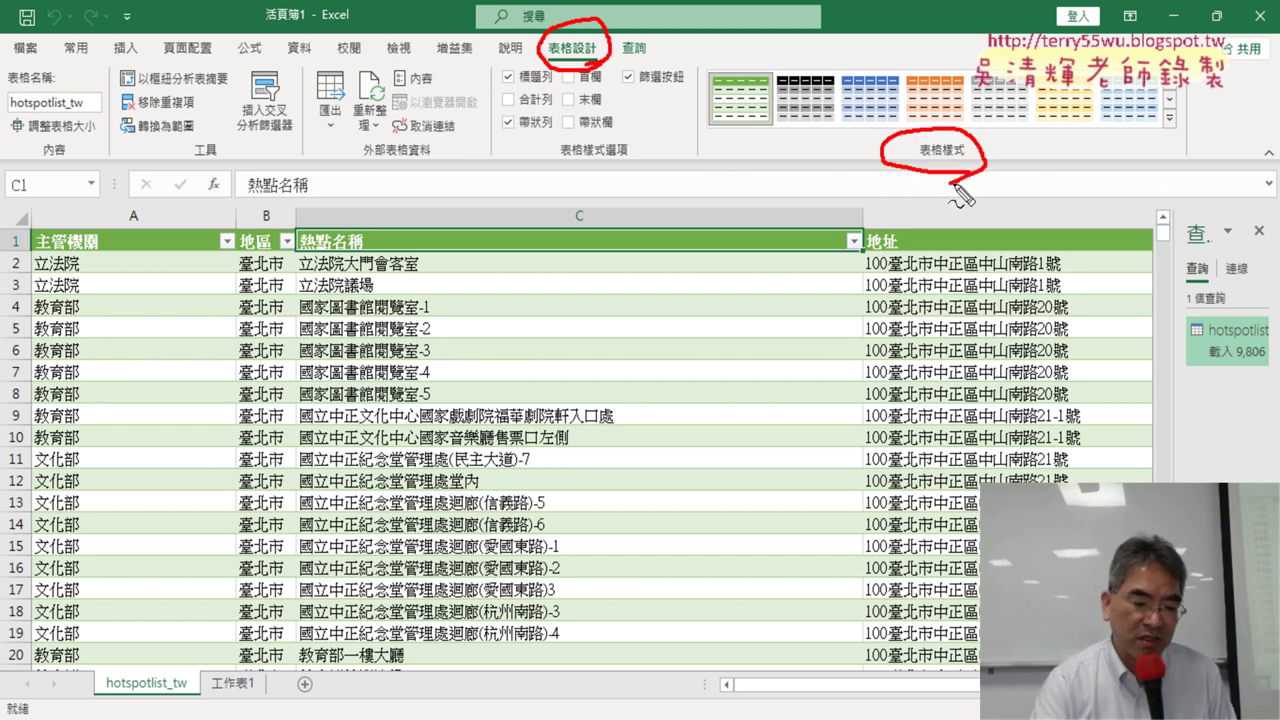
left_click(1169, 117)
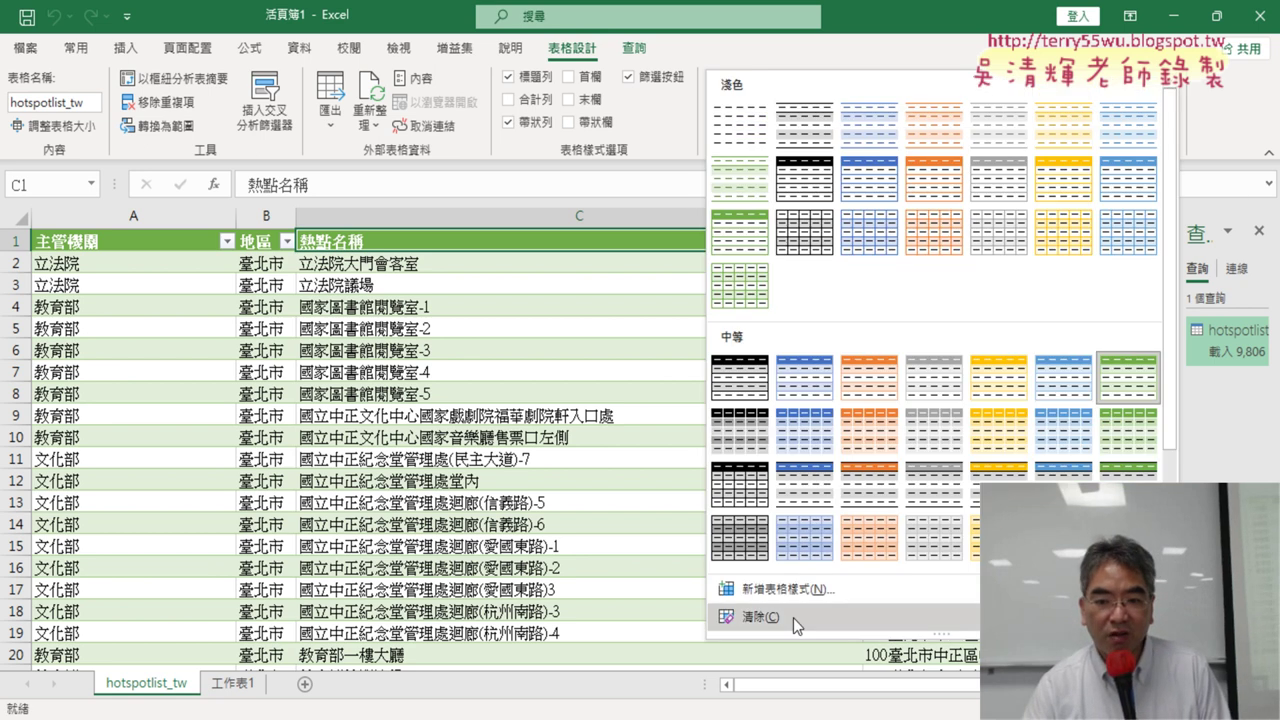
Clear the table's green style with 清除 and convert it to a plain range, confirming with 確定.
left_click(776, 617)
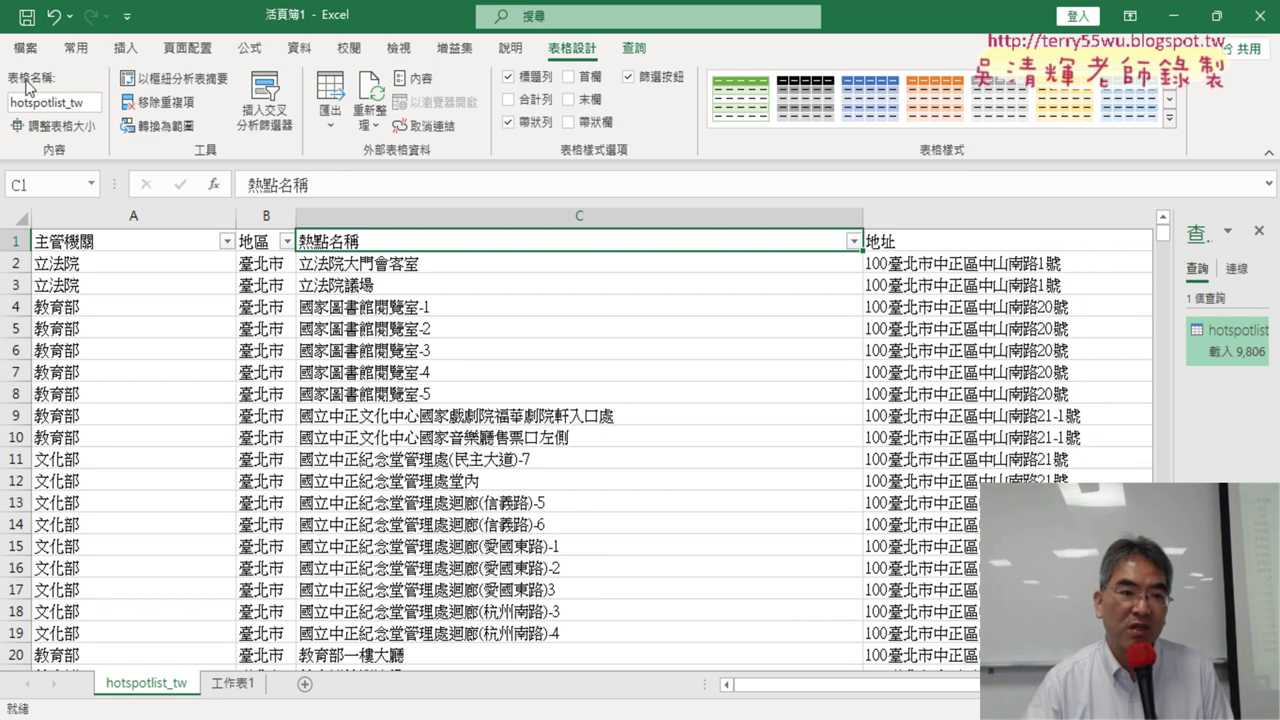
left_click(157, 125)
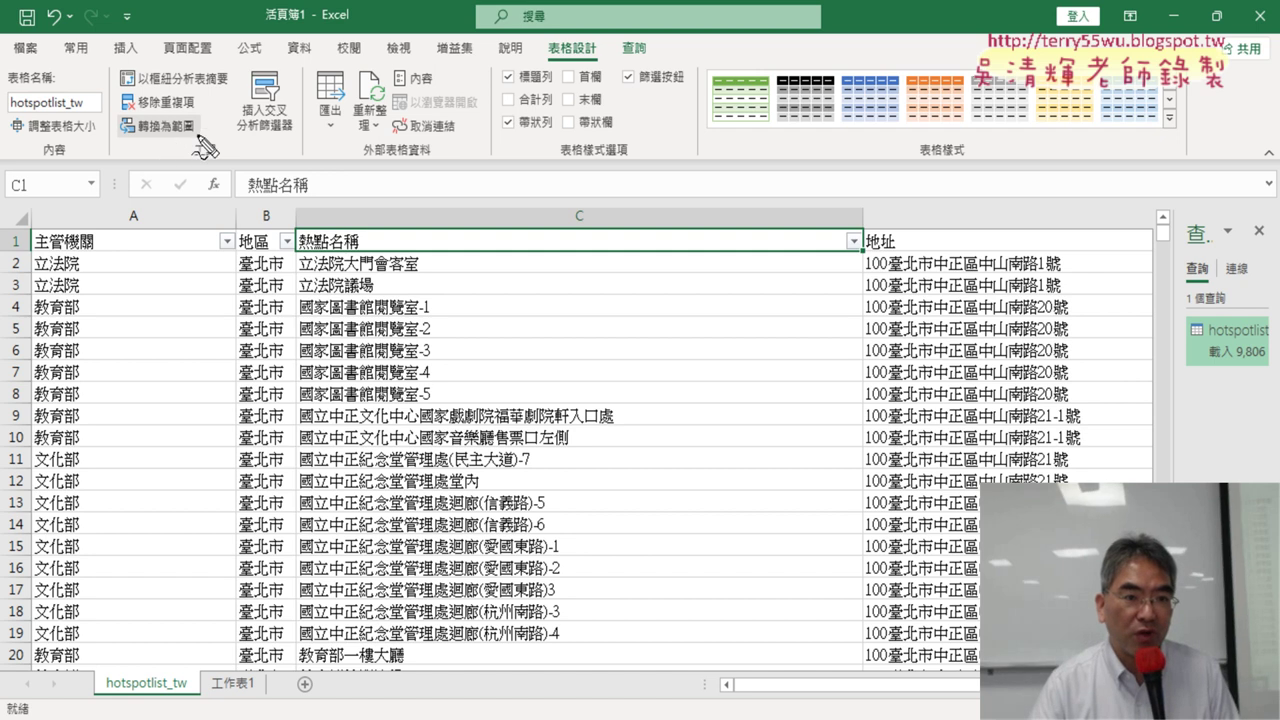
left_click_drag(200, 137, 203, 150)
left_click_drag(368, 290, 200, 158)
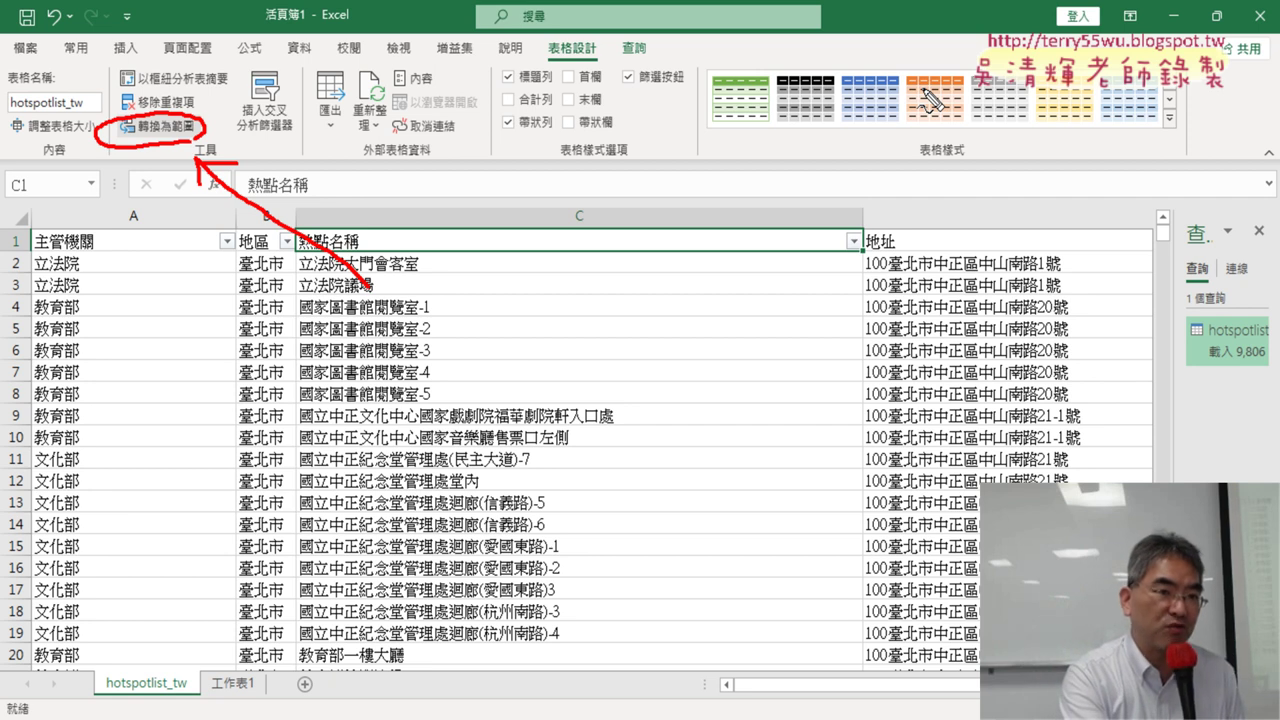
key("Escape")
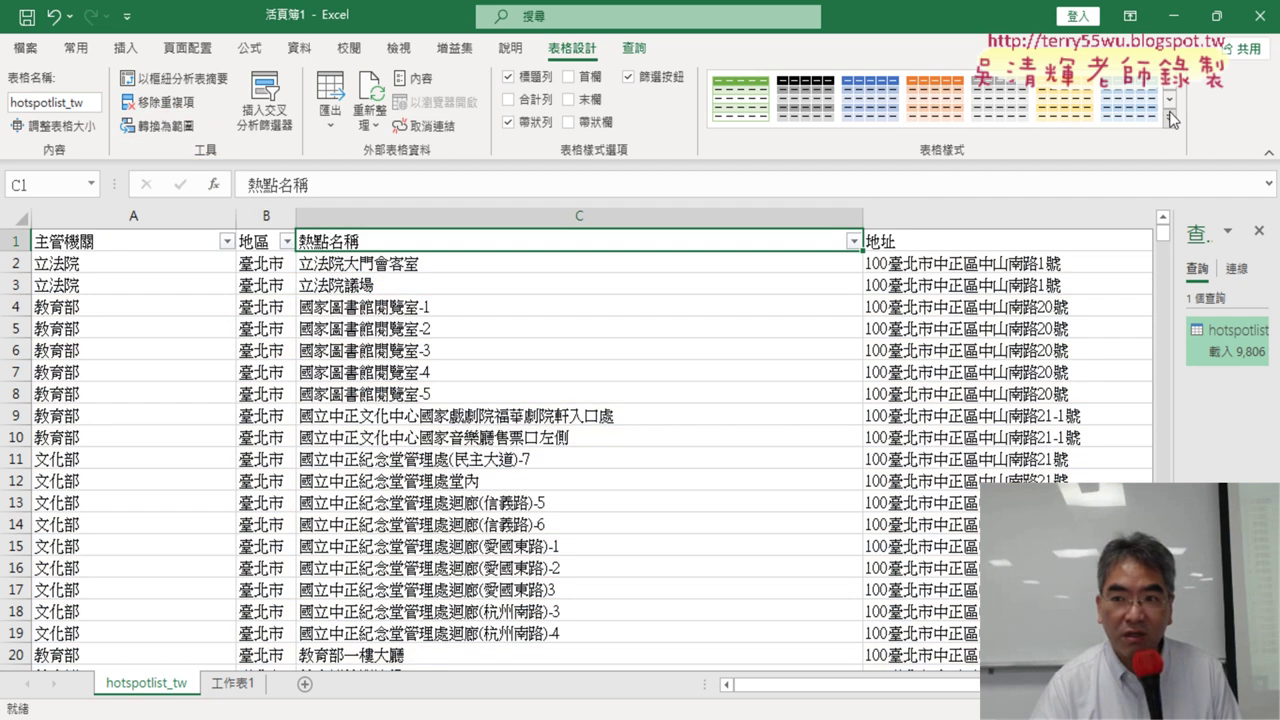
left_click(152, 127)
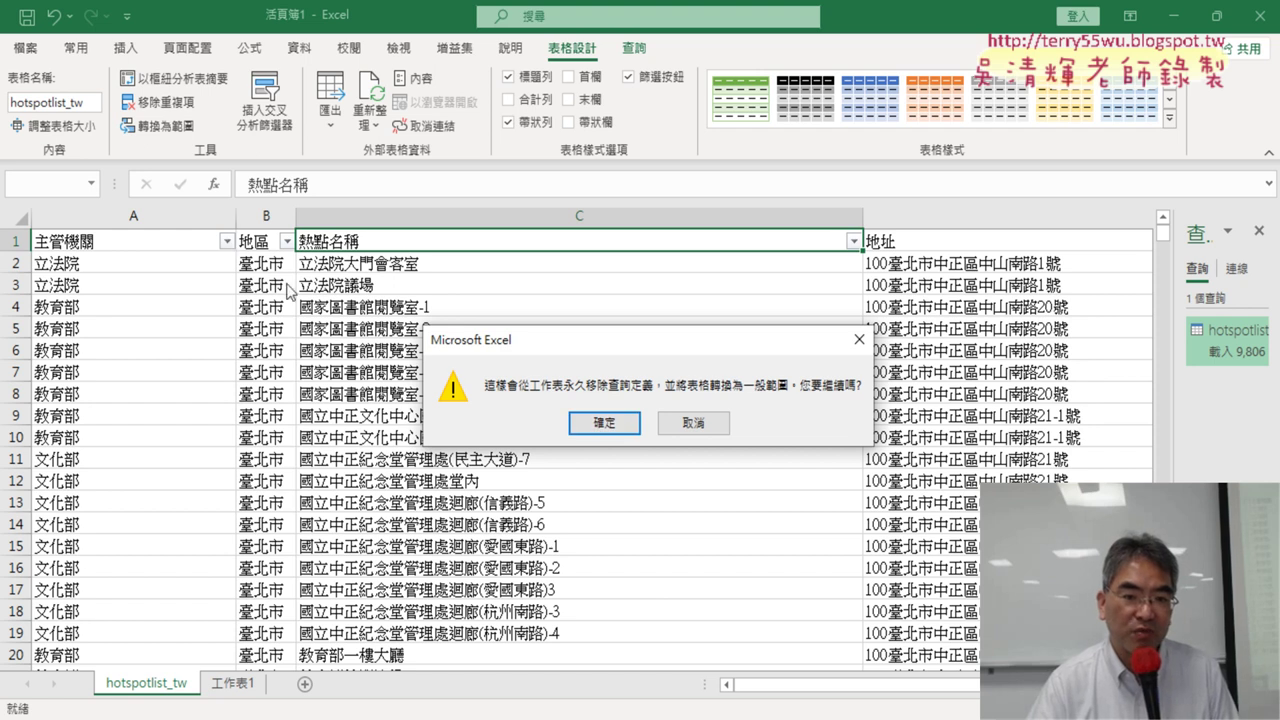
left_click(600, 422)
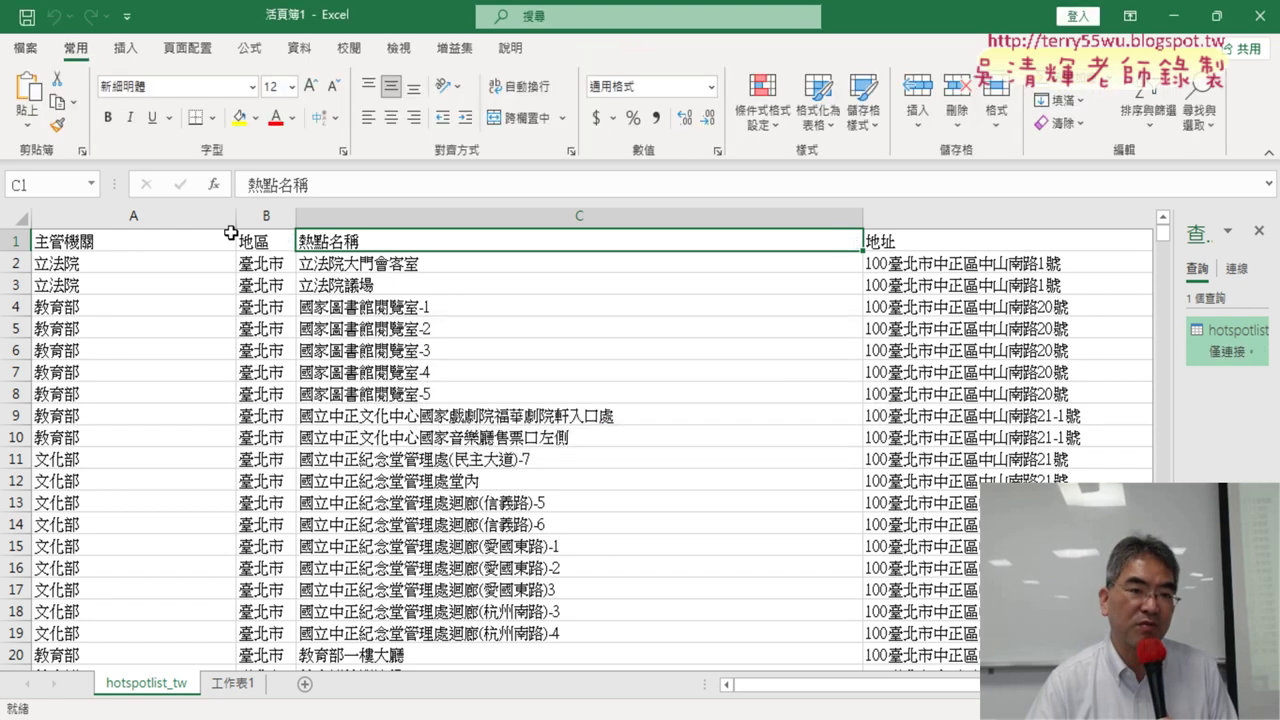
Narrow column A under the 主管機關 header, then switch back to Chrome.
left_click(204, 243)
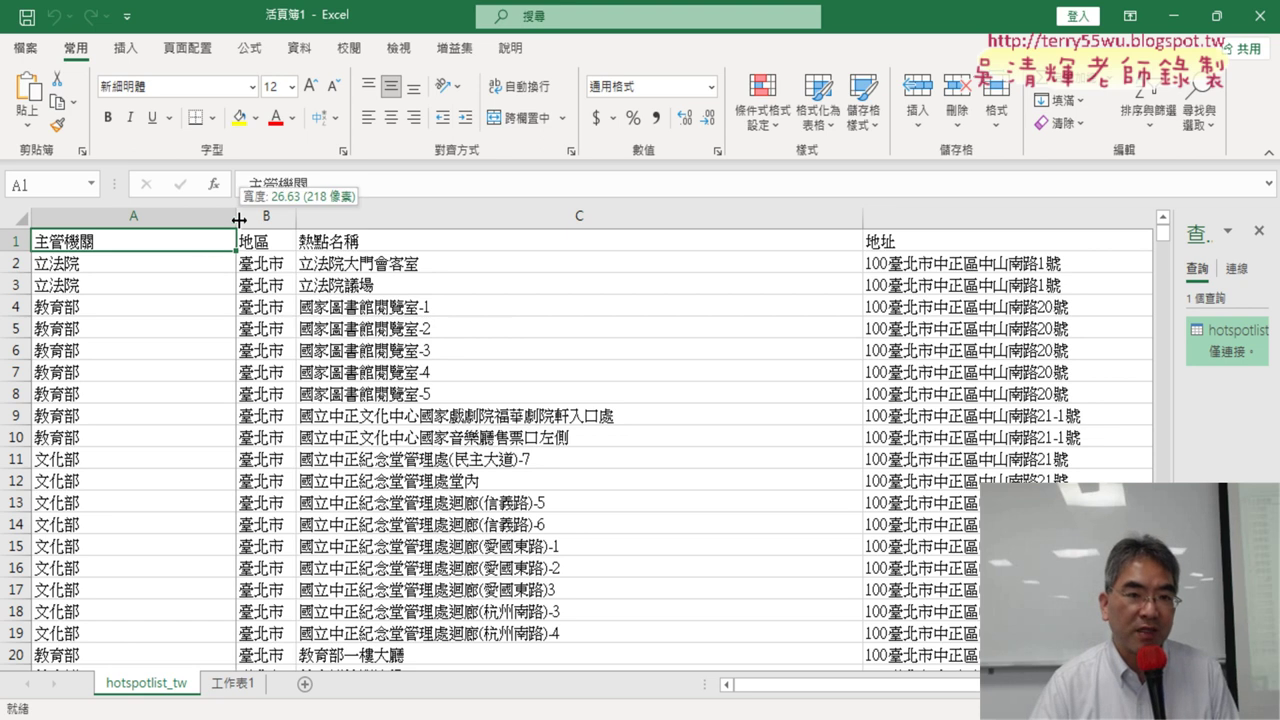
left_click_drag(239, 224, 137, 220)
key("alt+Tab")
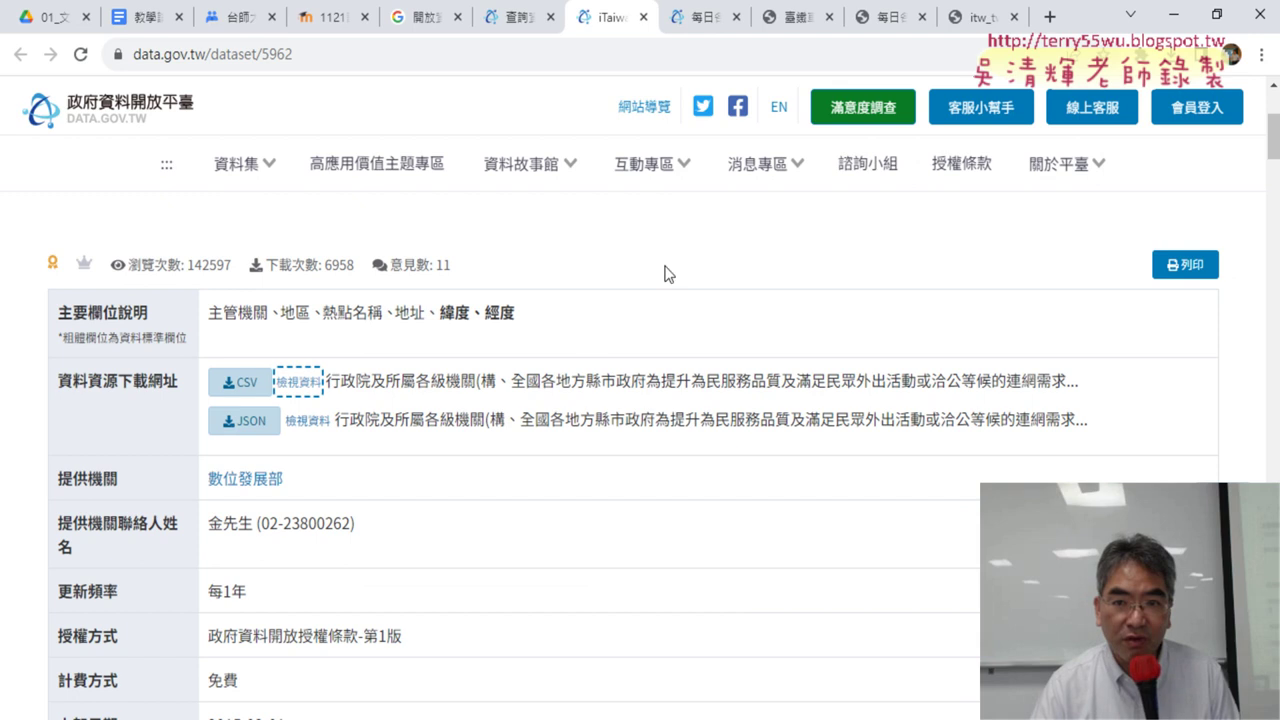
Filter the data.gov.tw search results to CSV datasets sorted by 瀏覽次數多至少.
left_click(515, 18)
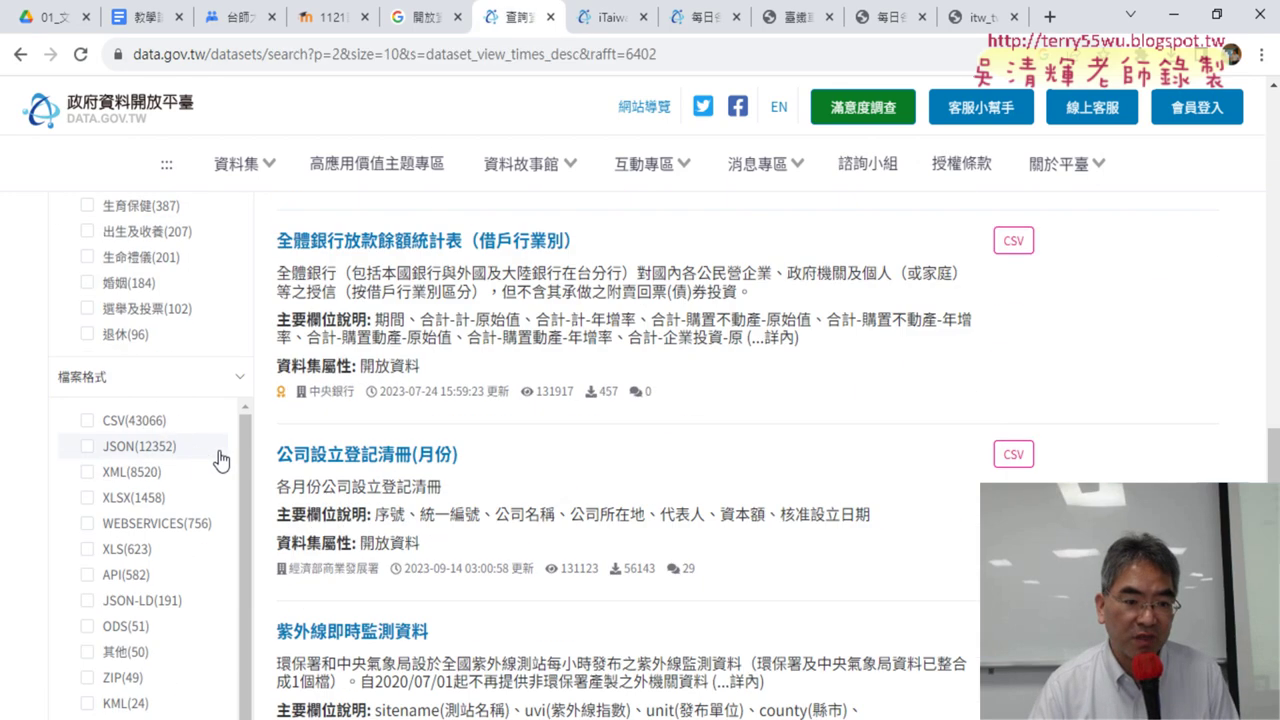
scroll(220, 459, "down", 4)
scroll(166, 360, "up", 3)
left_click(150, 343)
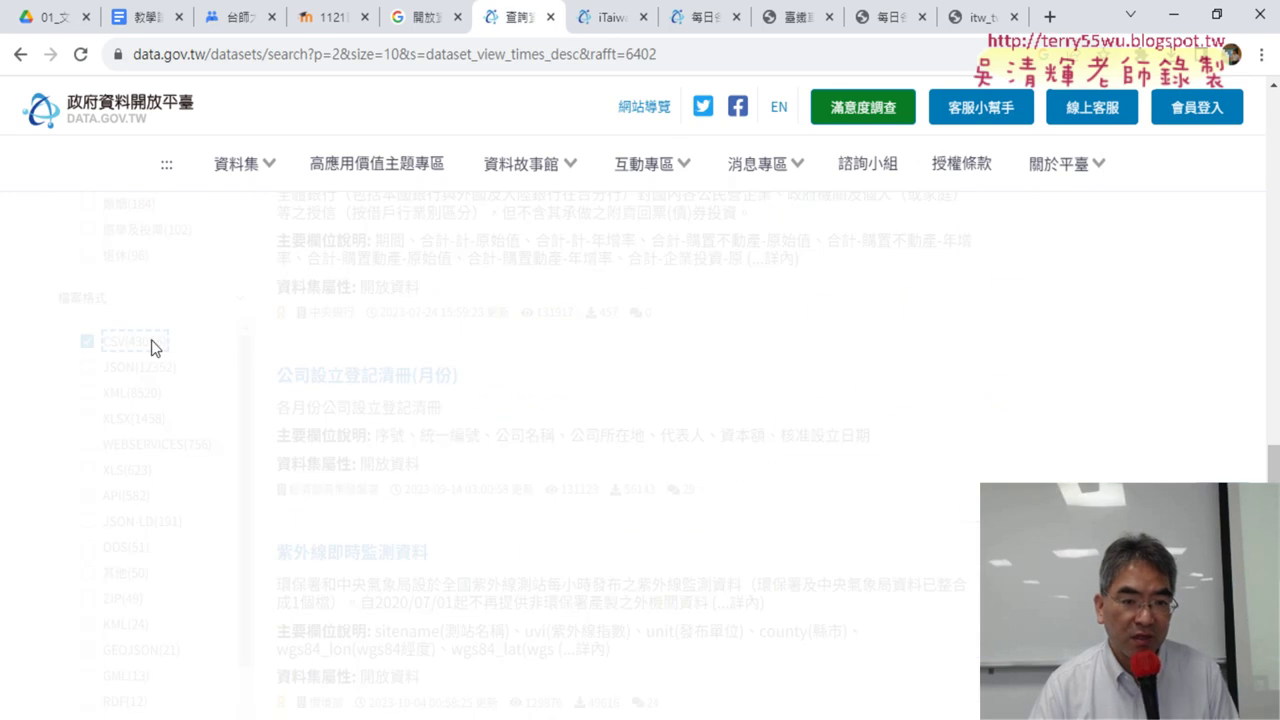
left_click(478, 425)
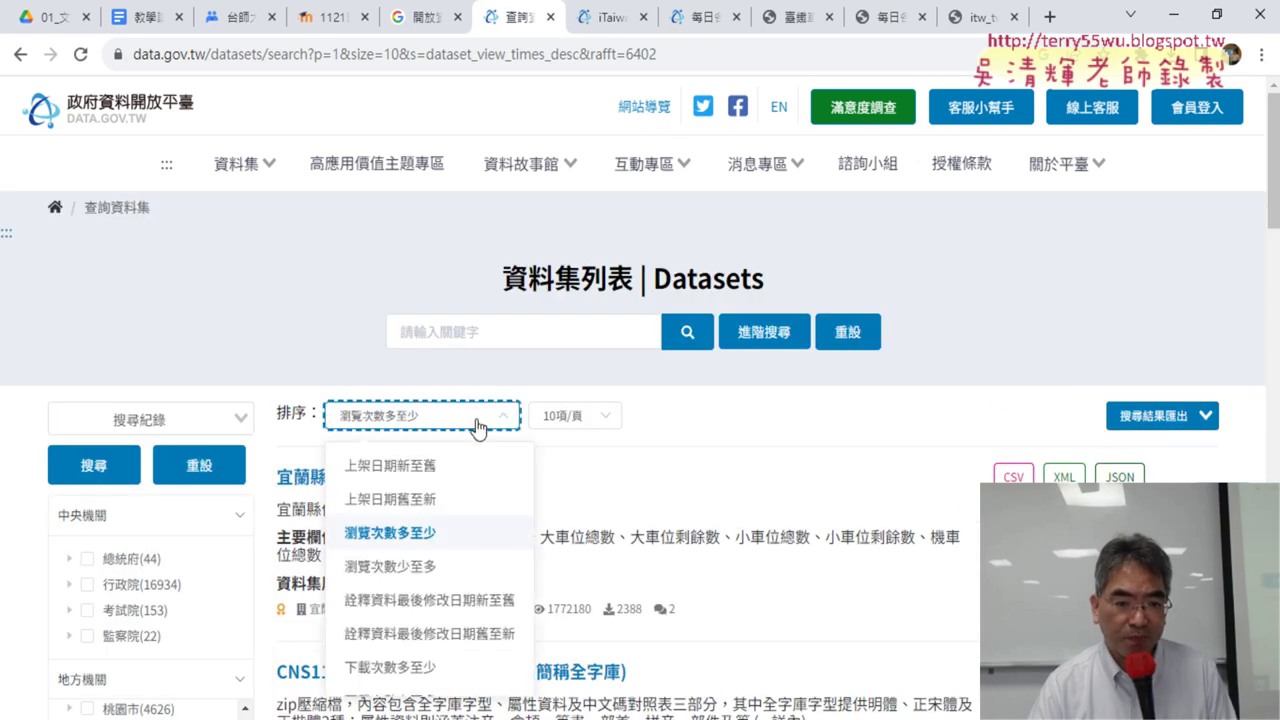
left_click(445, 541)
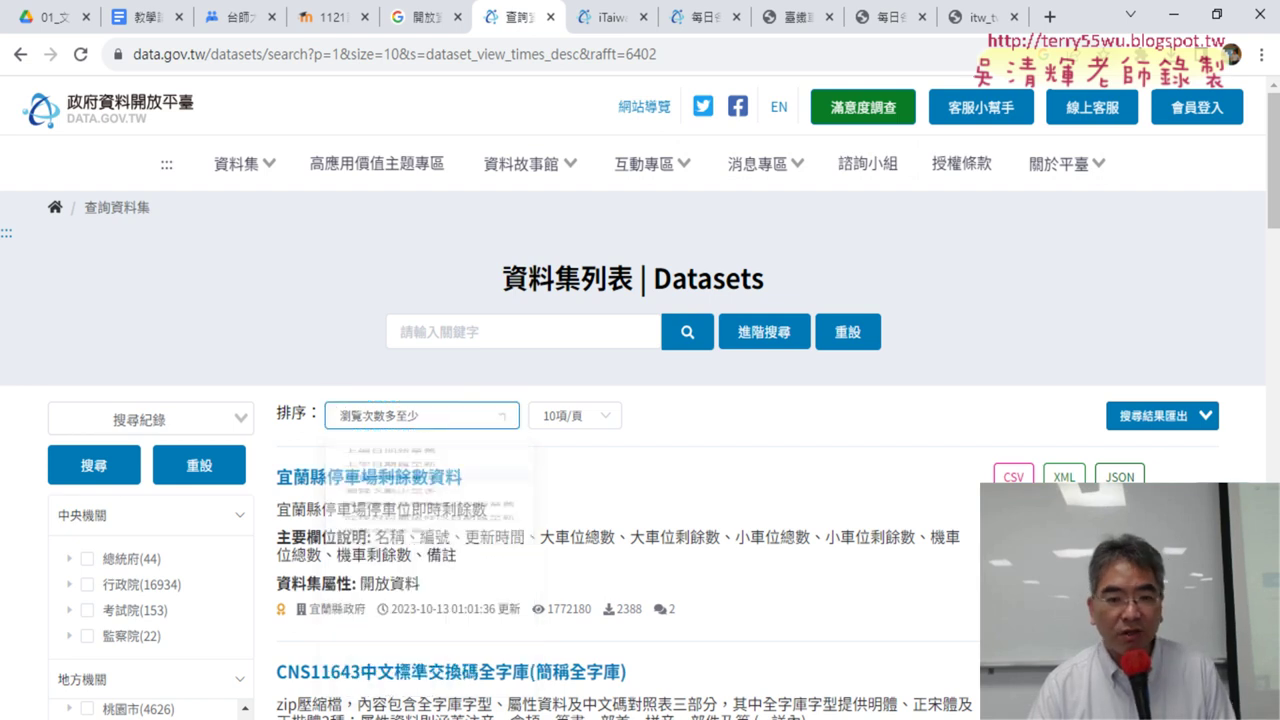
Go to results page 2 and select the iTaiwan公共區域免費服務無線上網熱點 dataset title.
scroll(445, 541, "down", 4)
scroll(620, 450, "down", 5)
scroll(620, 450, "down", 5)
scroll(620, 450, "down", 5)
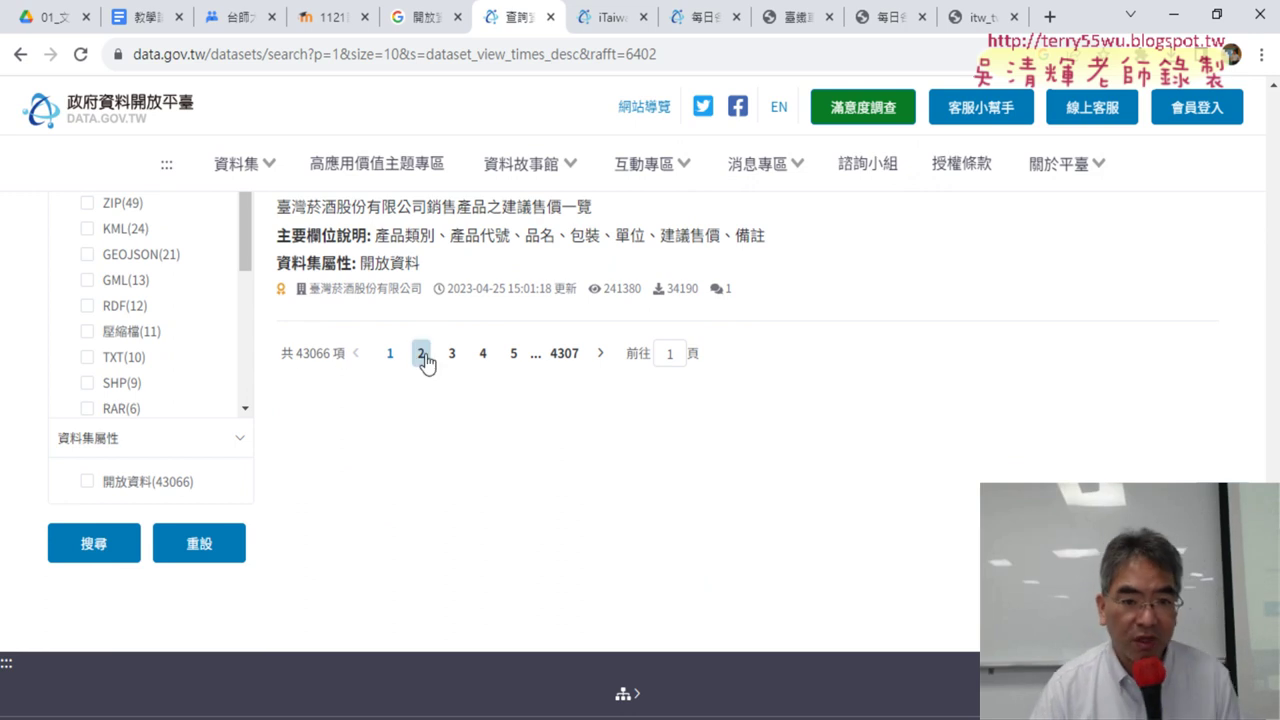
left_click(421, 353)
scroll(688, 409, "down", 4)
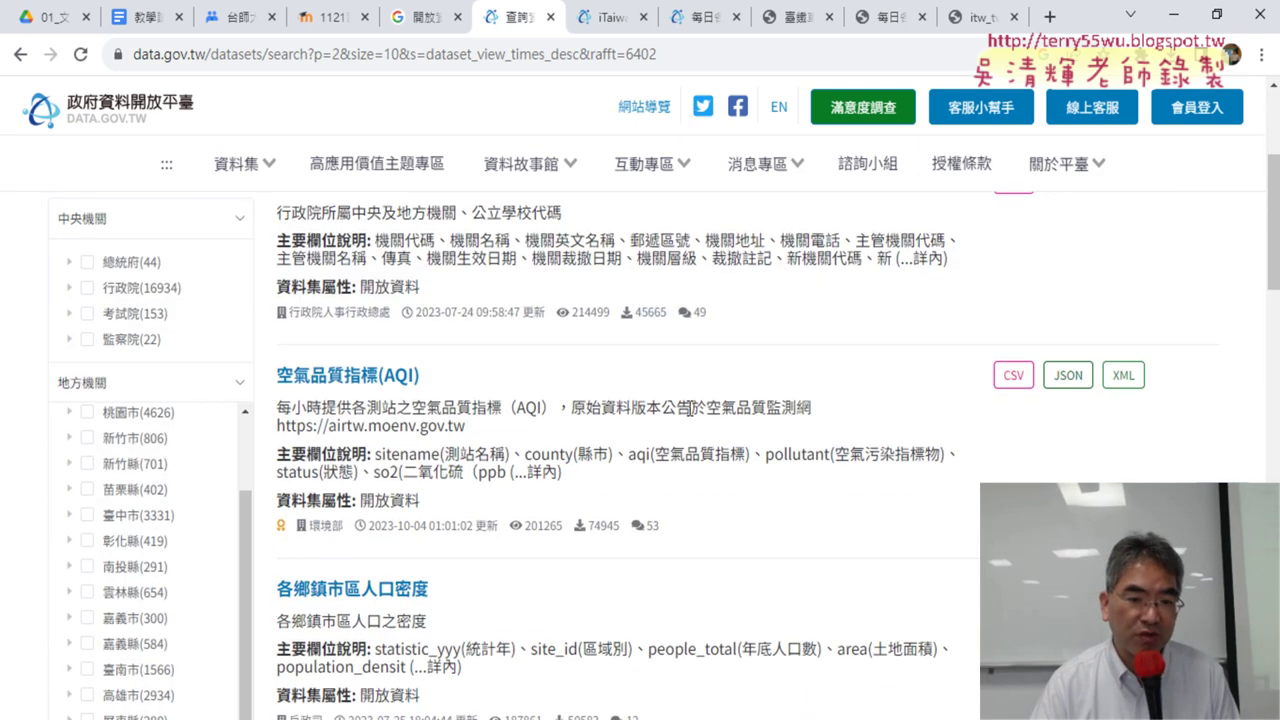
scroll(688, 409, "down", 3)
scroll(688, 409, "down", 3)
scroll(688, 409, "down", 3)
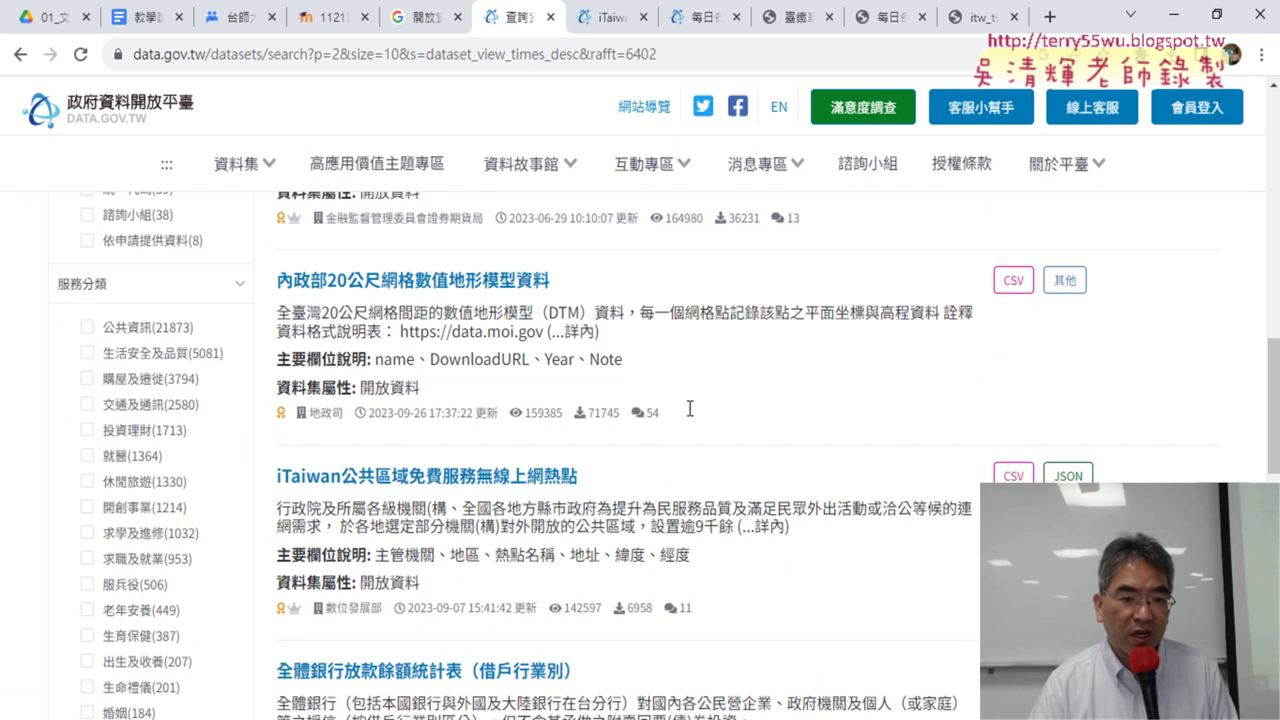
left_click_drag(271, 464, 548, 472)
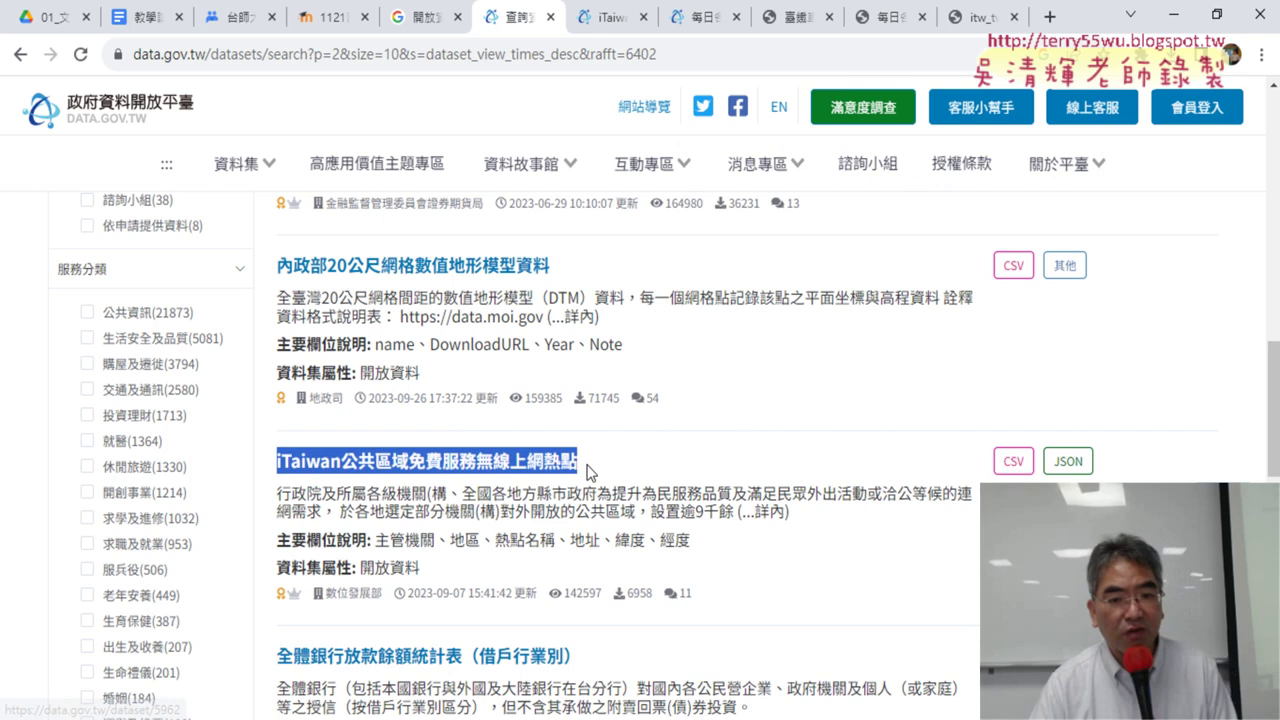